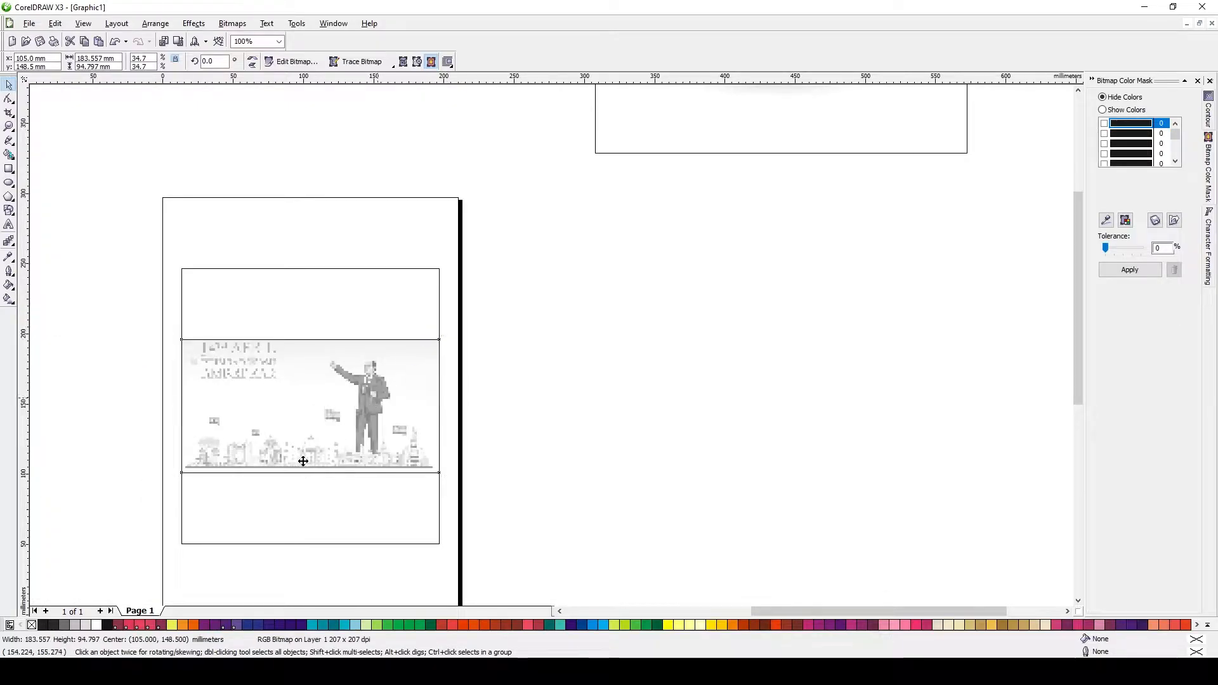
# Move the banner image down so that it sits on the bottom edge of the rectangular frame.
pyautogui.scroll(1, 306, 460)
pyautogui.moveTo(611, 369); pyautogui.dragTo(590, 510)
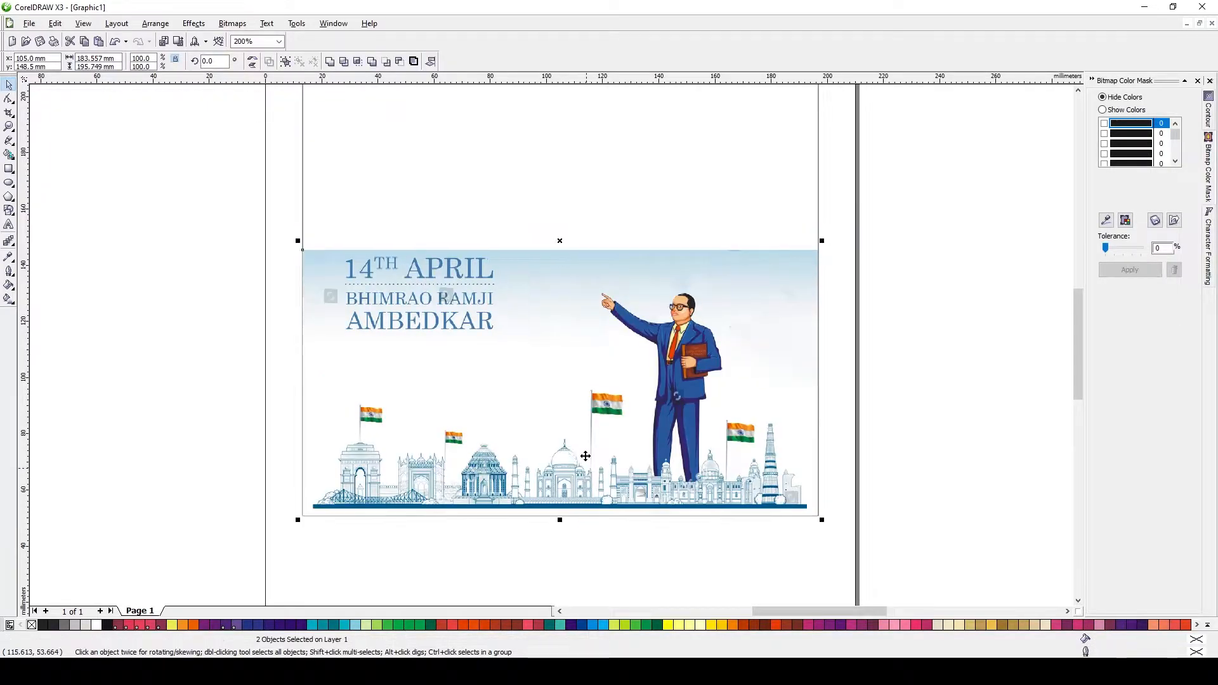
pyautogui.press('F10')
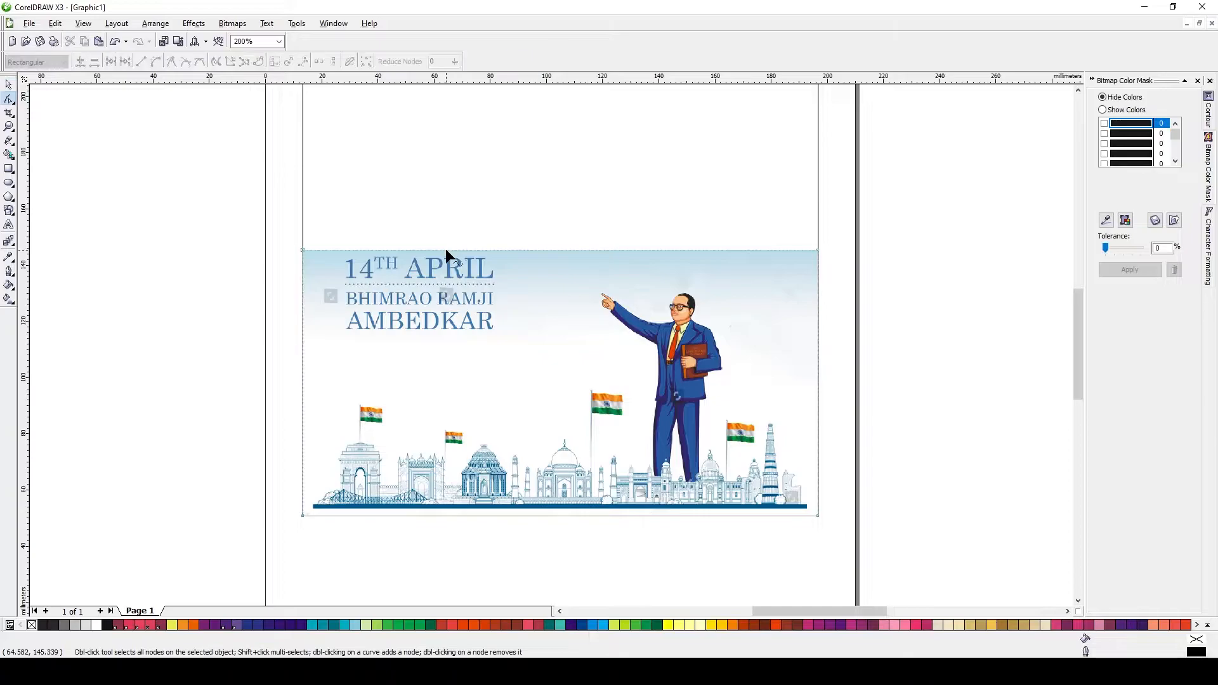
pyautogui.scroll(-2, 445, 249)
pyautogui.press('space')
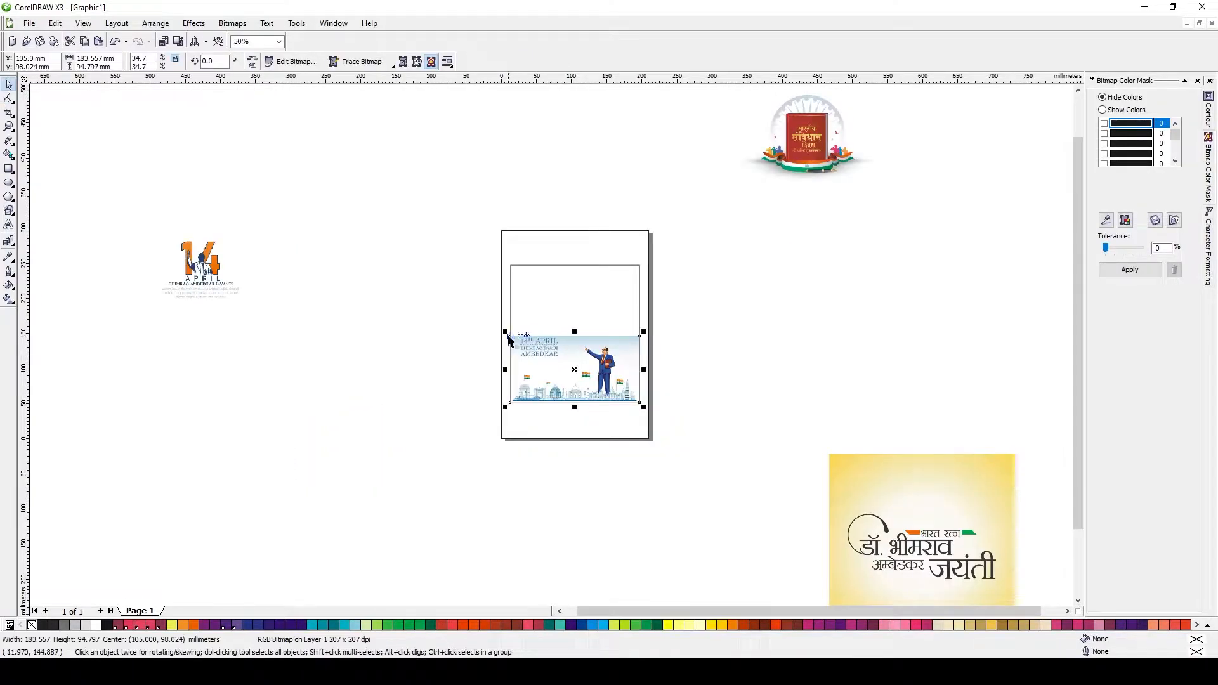
# Enlarge the banner image proportionally to about 298 mm wide and shift it sideways to the right.
pyautogui.moveTo(506, 333); pyautogui.dragTo(425, 290)
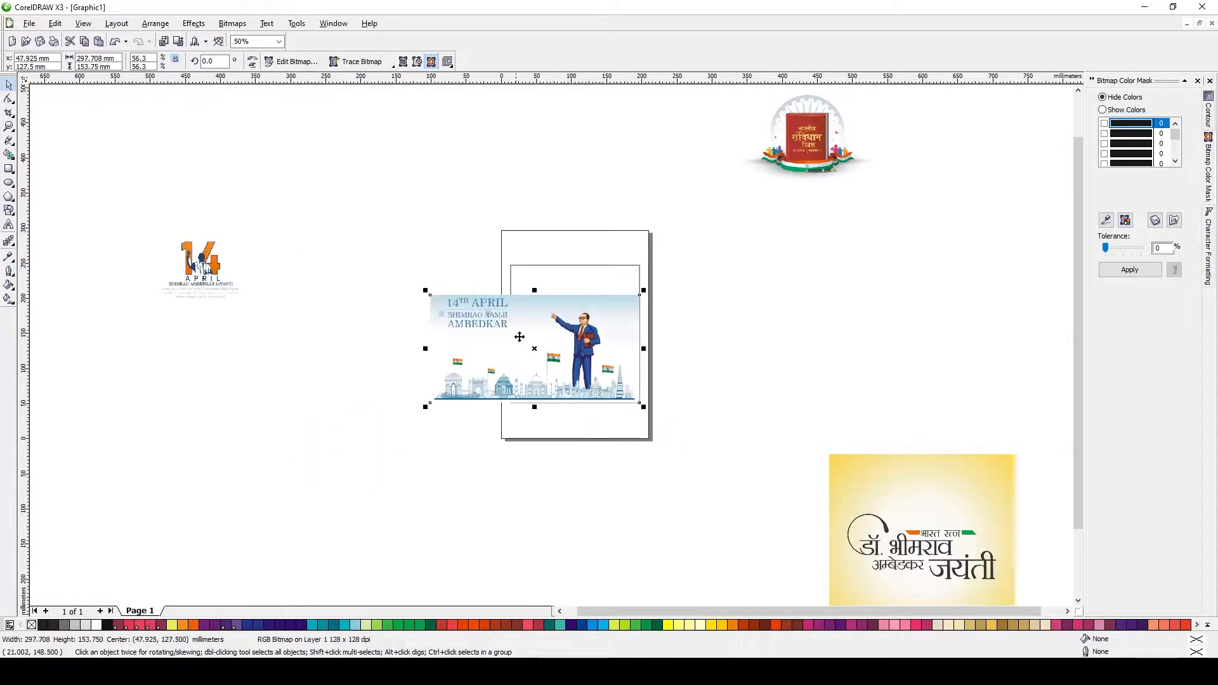
pyautogui.scroll(1, 551, 345)
pyautogui.moveTo(579, 383); pyautogui.dragTo(603, 383)
pyautogui.keyDown('shift'); pyautogui.click(573, 235); pyautogui.keyUp('shift')
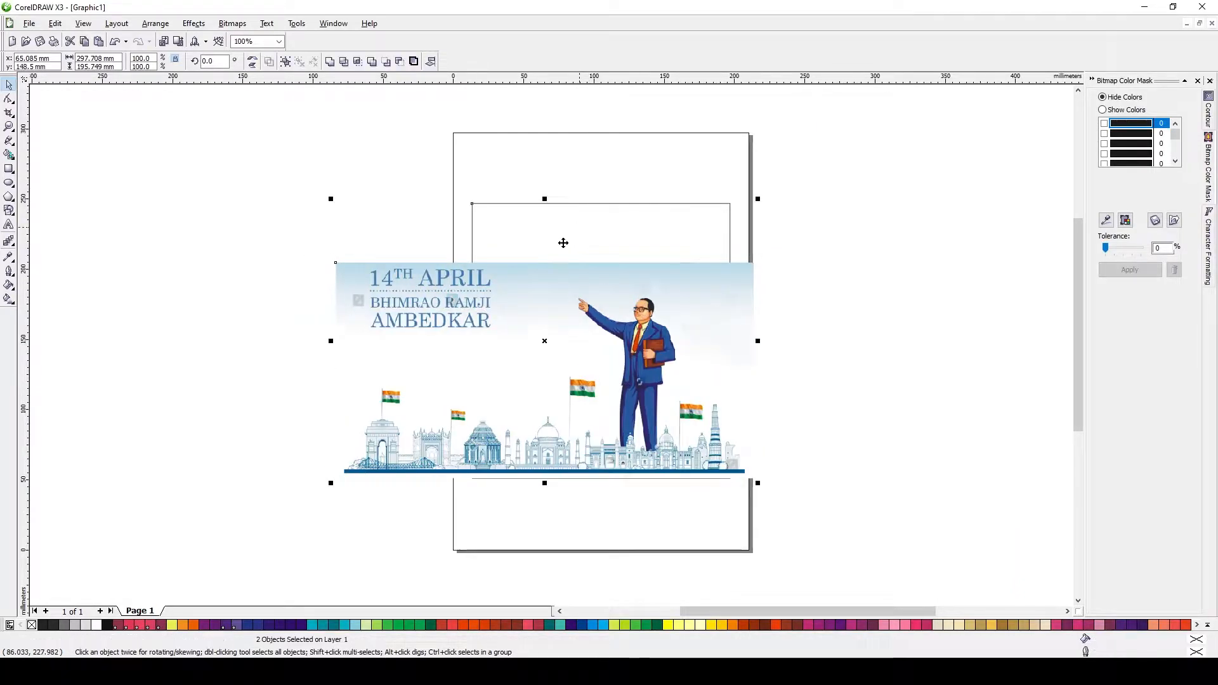
# Crop the left part of the banner with the title text, leaving the image about 187 mm wide.
pyautogui.click(248, 248)
pyautogui.press('F10')
pyautogui.moveTo(318, 218); pyautogui.dragTo(421, 592)
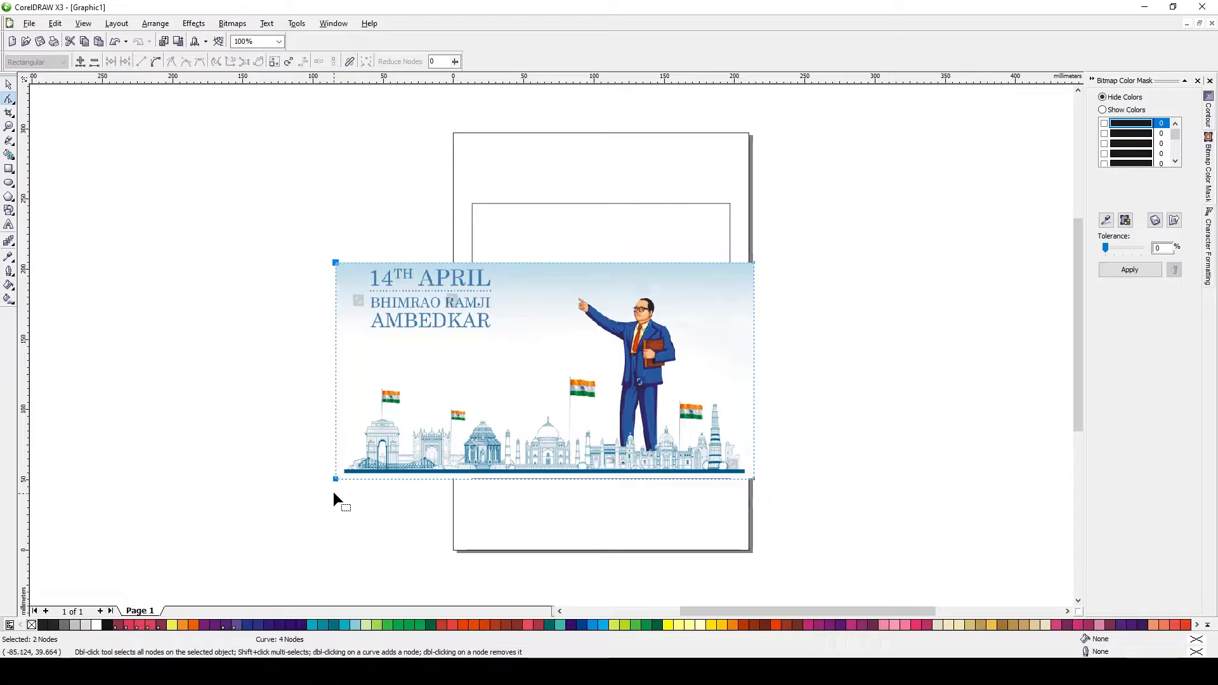
pyautogui.moveTo(332, 479); pyautogui.dragTo(491, 478)
pyautogui.press('space')
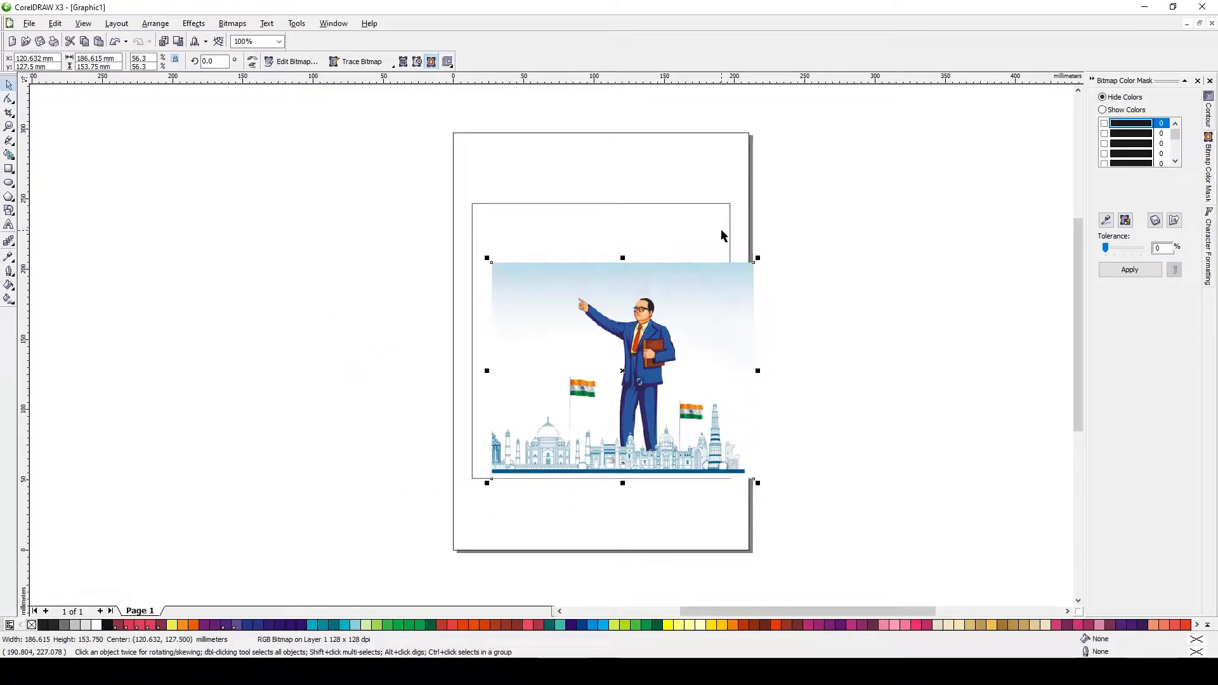
# Align the cropped image to the frame's right edge and scale it to the frame's width of 183.557 mm.
pyautogui.press('r')
pyautogui.click(807, 333)
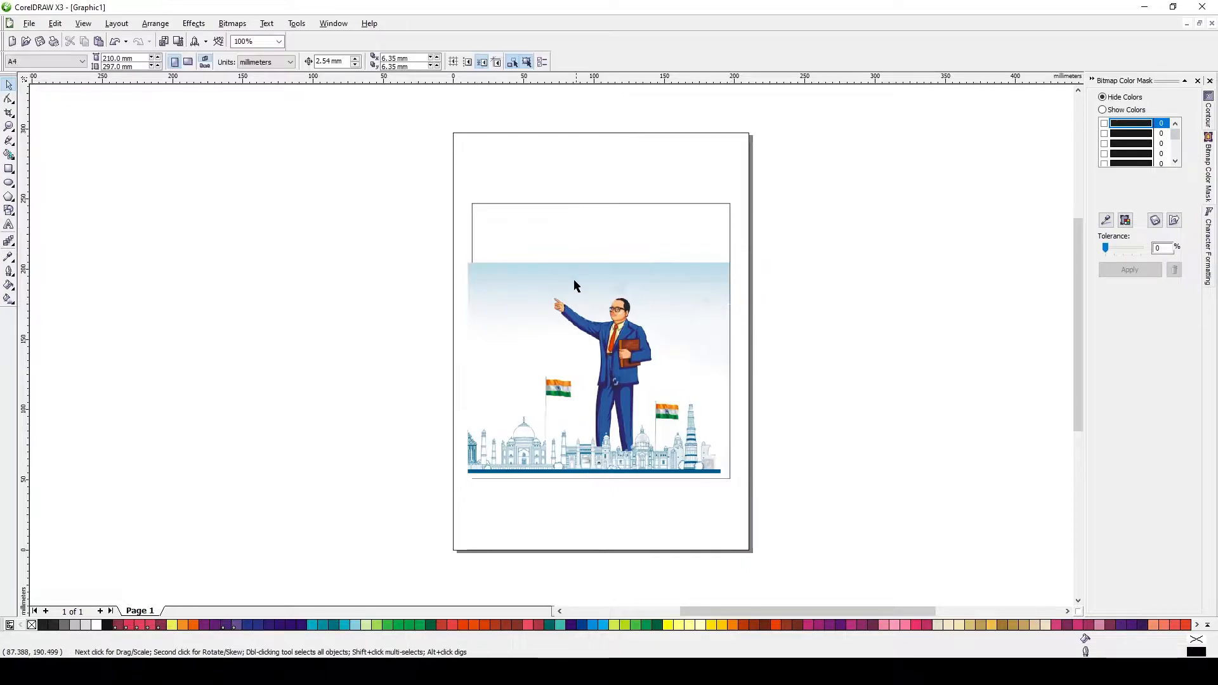
pyautogui.click(563, 266)
pyautogui.moveTo(463, 258)
pyautogui.mouseDown()
pyautogui.moveTo(478, 271)
pyautogui.moveTo(468, 264)
pyautogui.mouseUp()
pyautogui.click(454, 288)
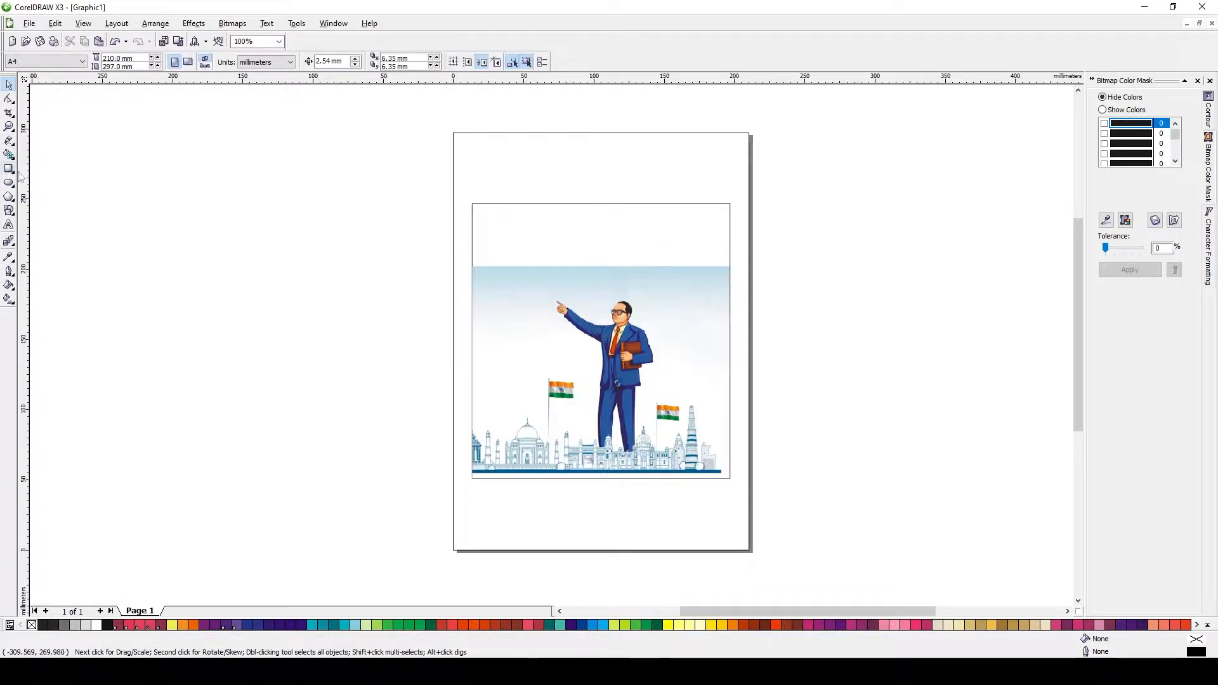
# Intersect a wide rectangle with the upper part of the image to create a separate sky strip, and delete the rectangle.
pyautogui.click(10, 169)
pyautogui.moveTo(423, 160)
pyautogui.mouseDown()
pyautogui.moveTo(877, 277)
pyautogui.moveTo(878, 290)
pyautogui.mouseUp()
pyautogui.press('space')
pyautogui.keyDown('shift'); pyautogui.click(694, 348); pyautogui.keyUp('shift')
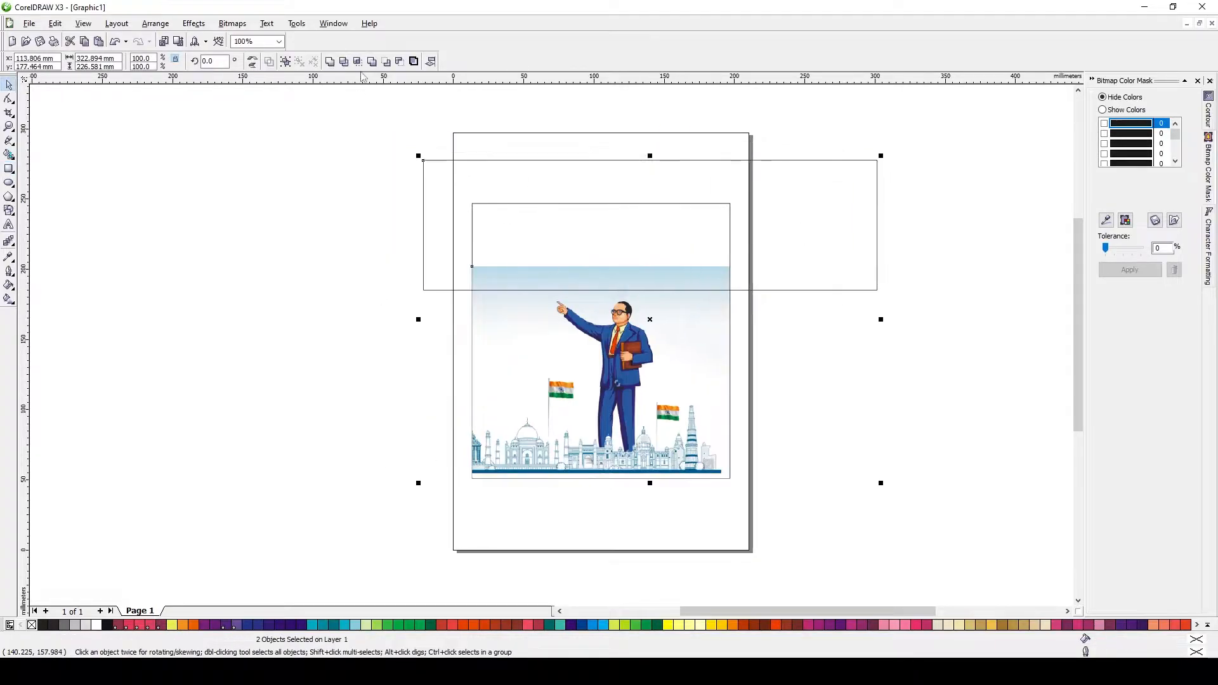
pyautogui.click(359, 61)
pyautogui.click(446, 280)
pyautogui.click(841, 242)
pyautogui.press('Delete')
# Stretch the sky strip upward to the top edge of the frame, making it about 62 mm high.
pyautogui.click(690, 273)
pyautogui.click(604, 264)
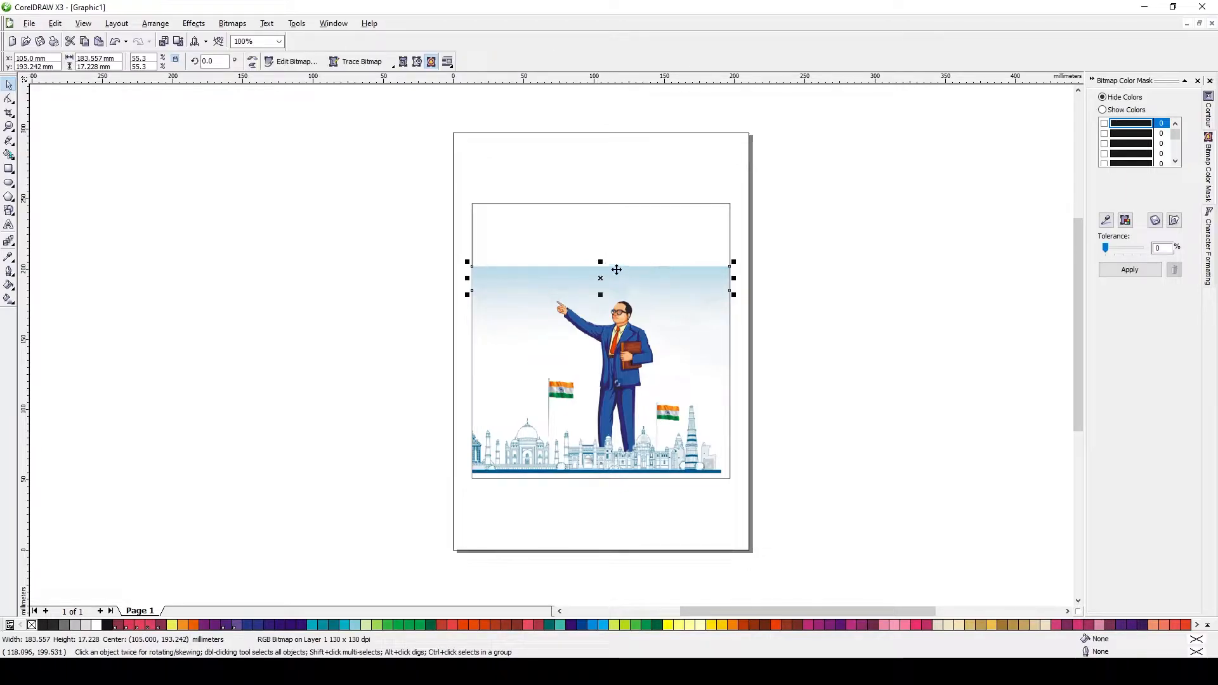
pyautogui.moveTo(602, 262); pyautogui.dragTo(600, 198)
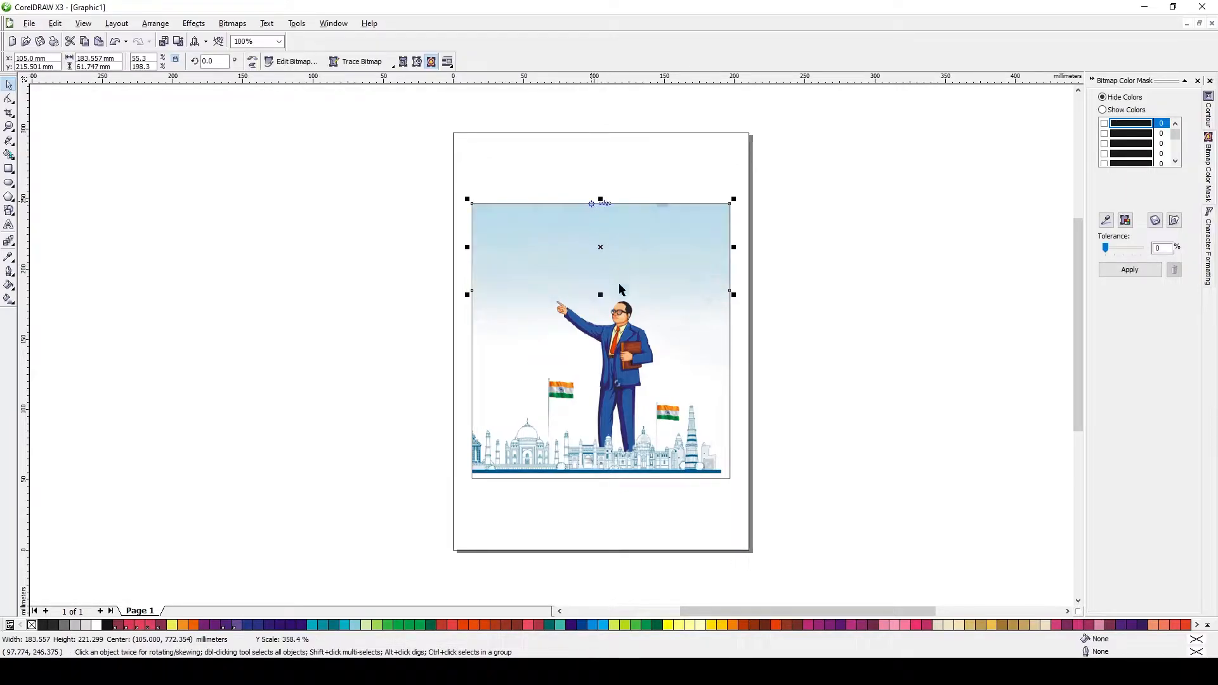
# Group the sky strip with the main image and send the group to the back of the layer.
pyautogui.scroll(1, 555, 344)
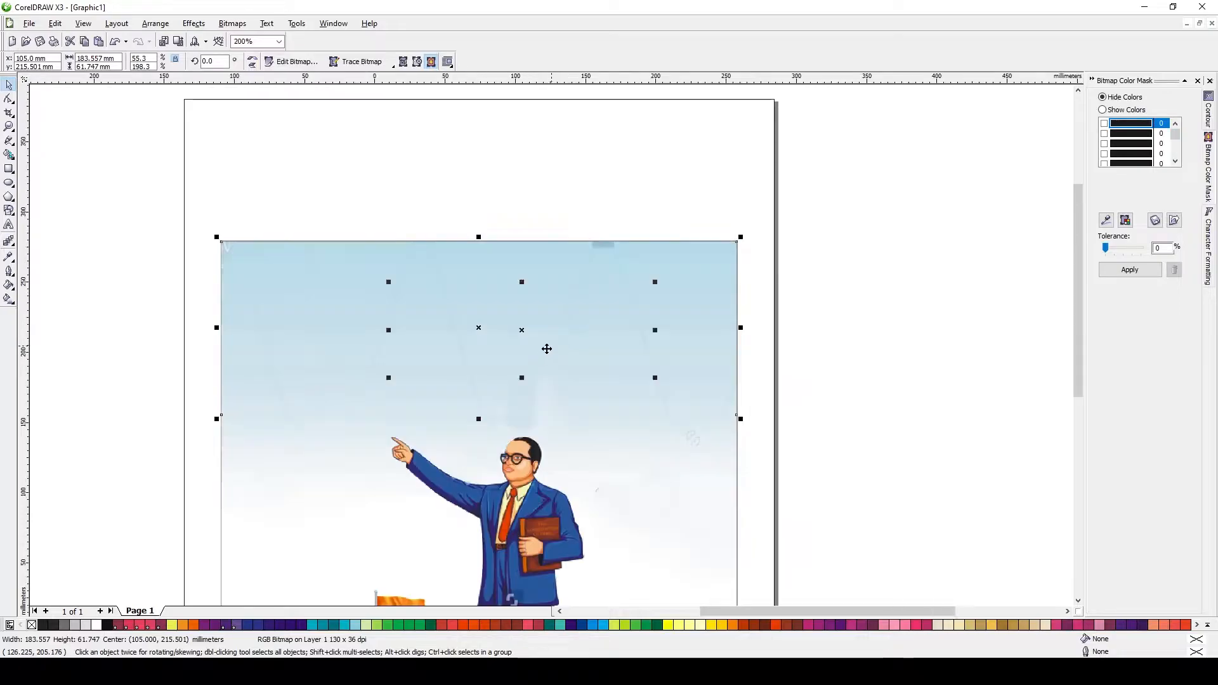
pyautogui.scroll(-1, 546, 346)
pyautogui.keyDown('shift'); pyautogui.click(559, 455); pyautogui.keyUp('shift')
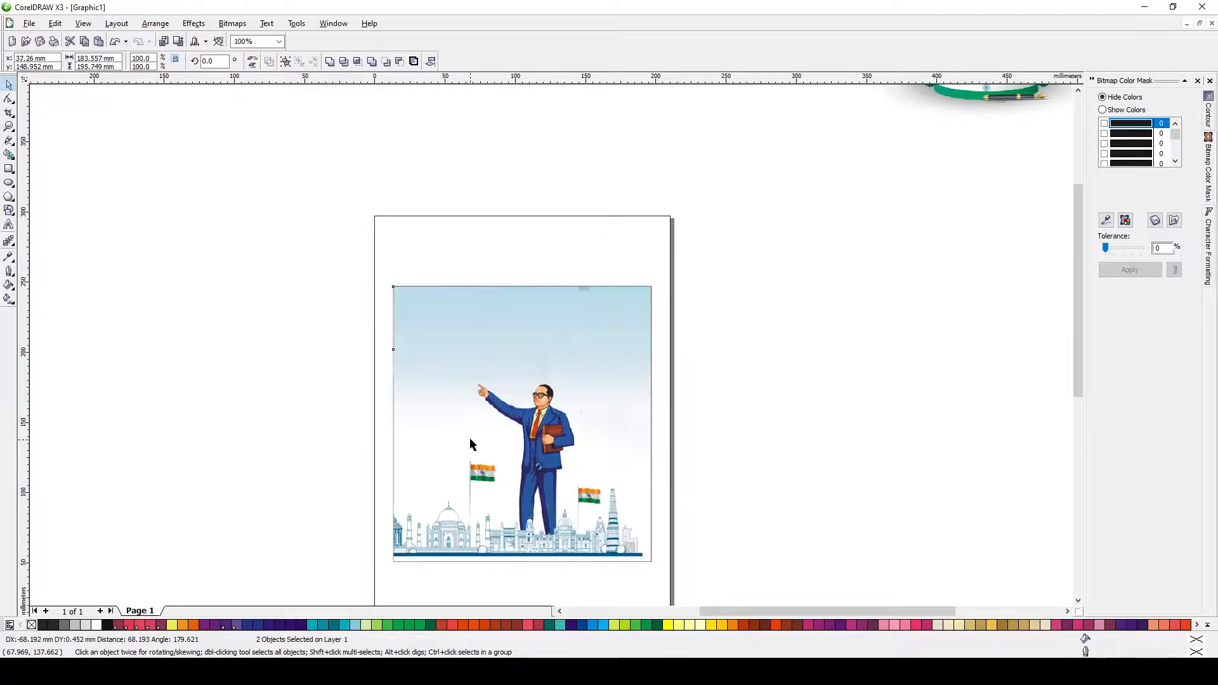
pyautogui.hotkey('ctrl', 'g')
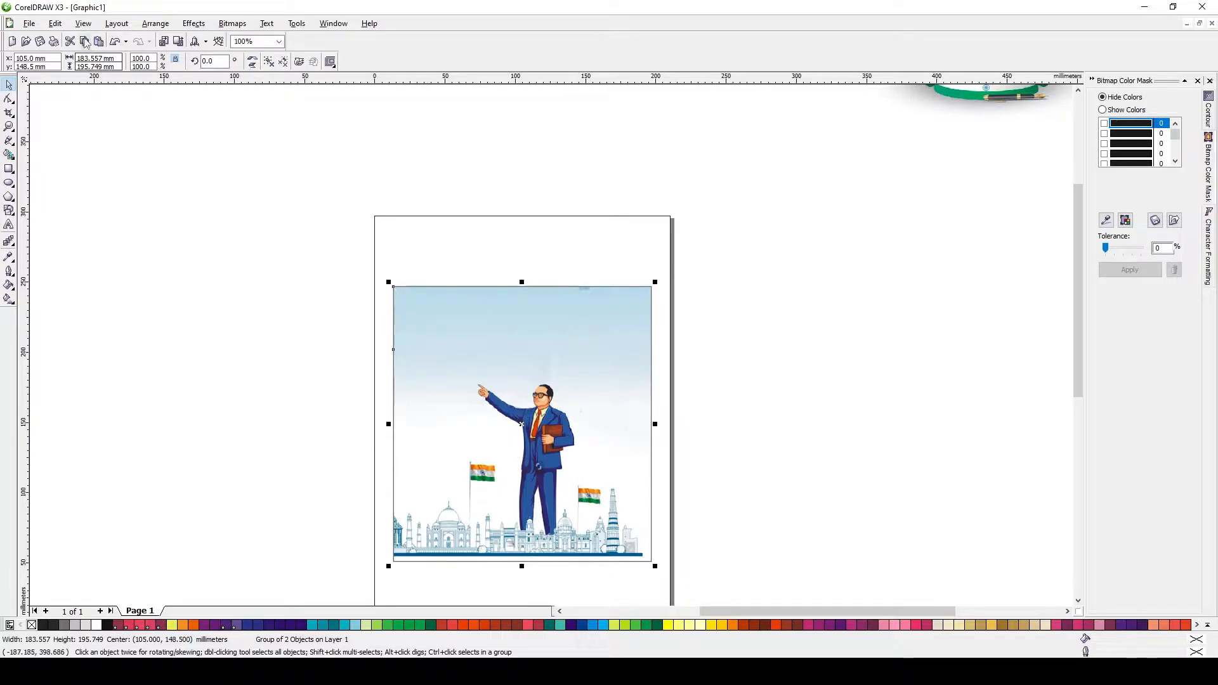
# PowerClip the grouped image into the rectangular frame.
pyautogui.click(57, 26)
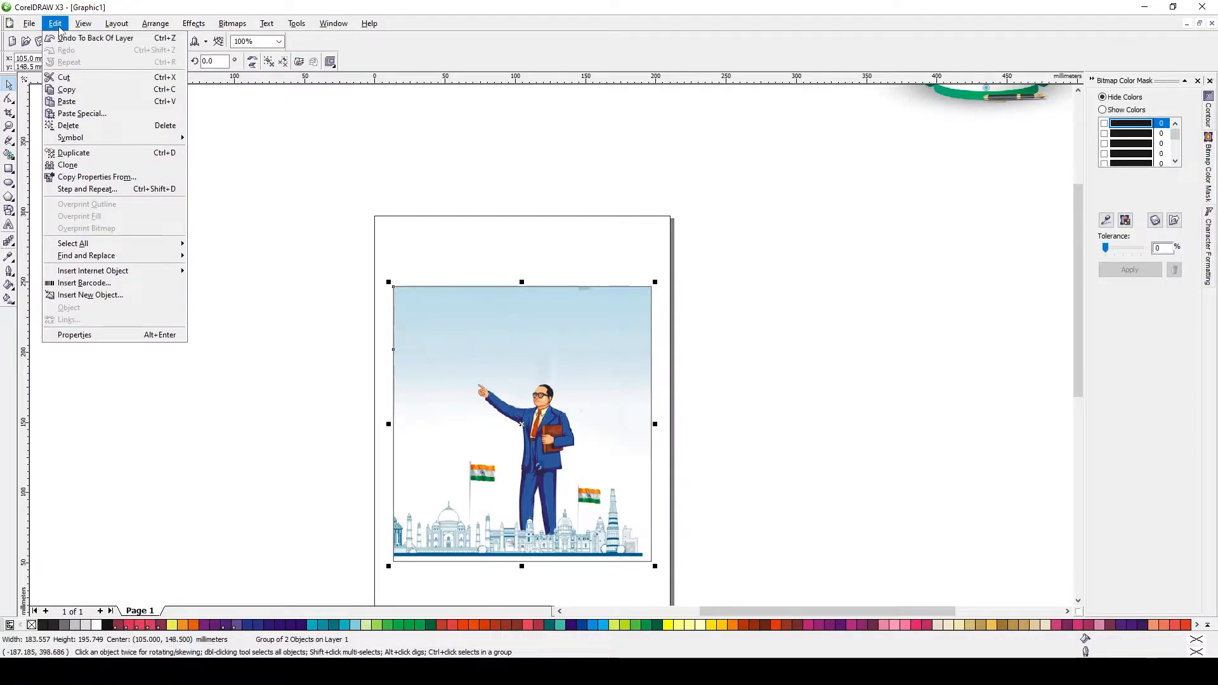
pyautogui.moveTo(95, 28)
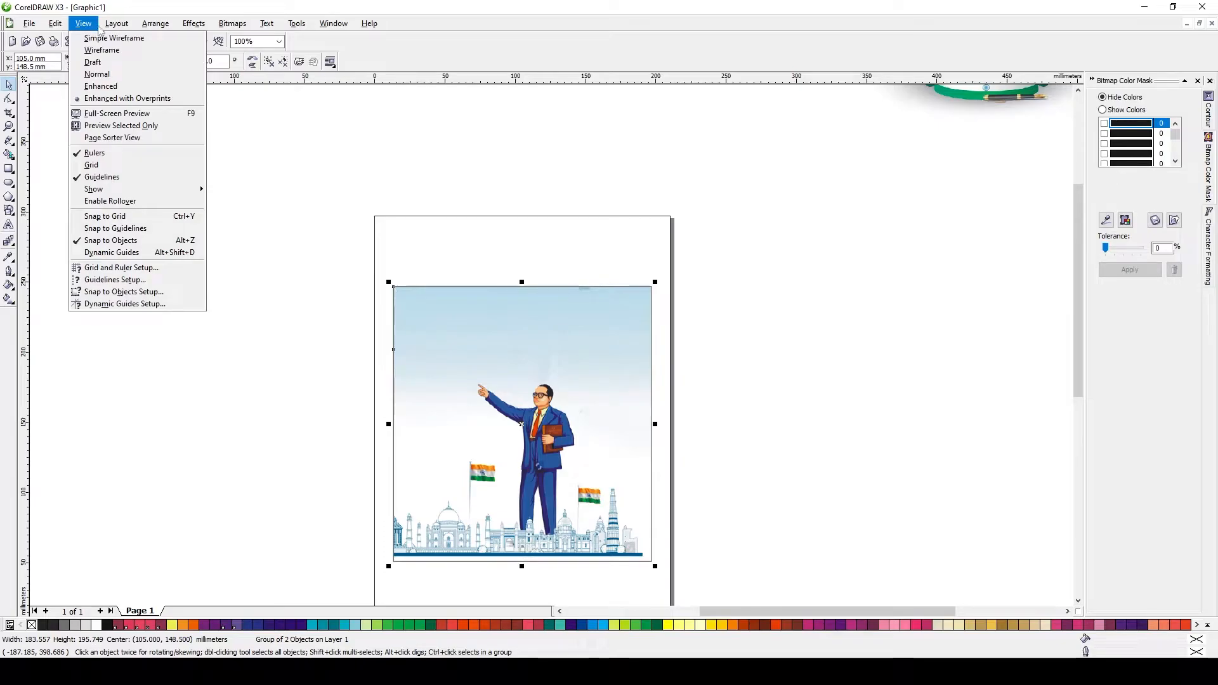
pyautogui.moveTo(201, 27)
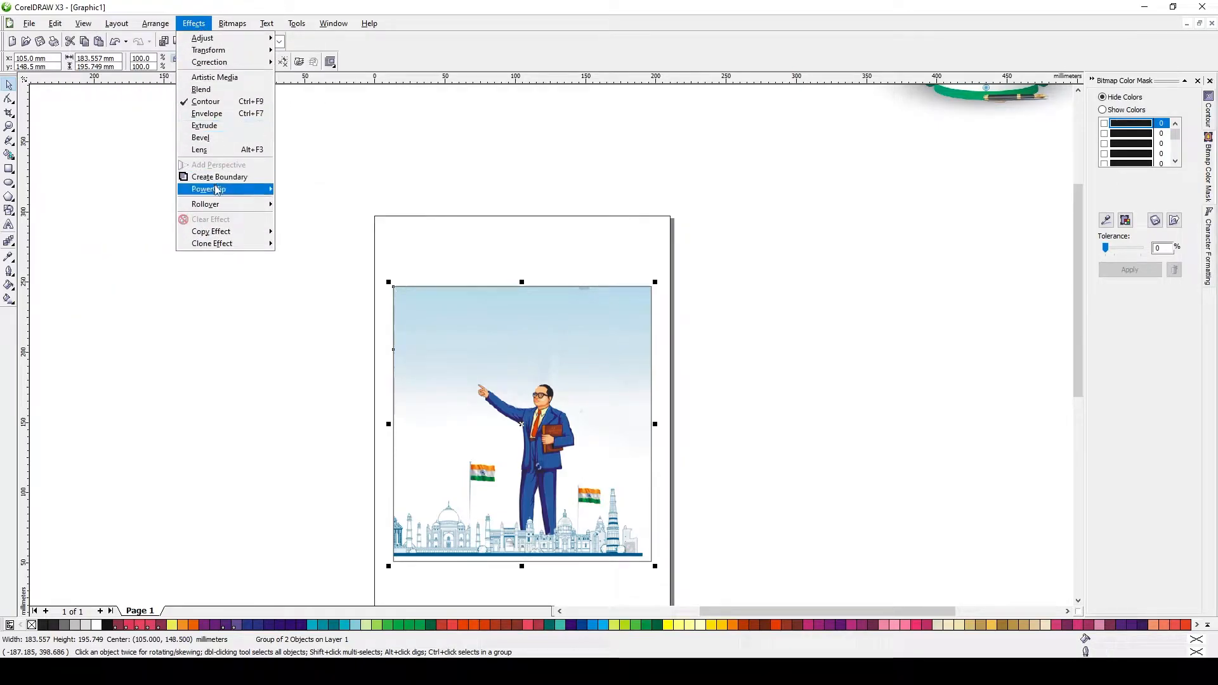
pyautogui.moveTo(217, 191)
pyautogui.click(297, 193)
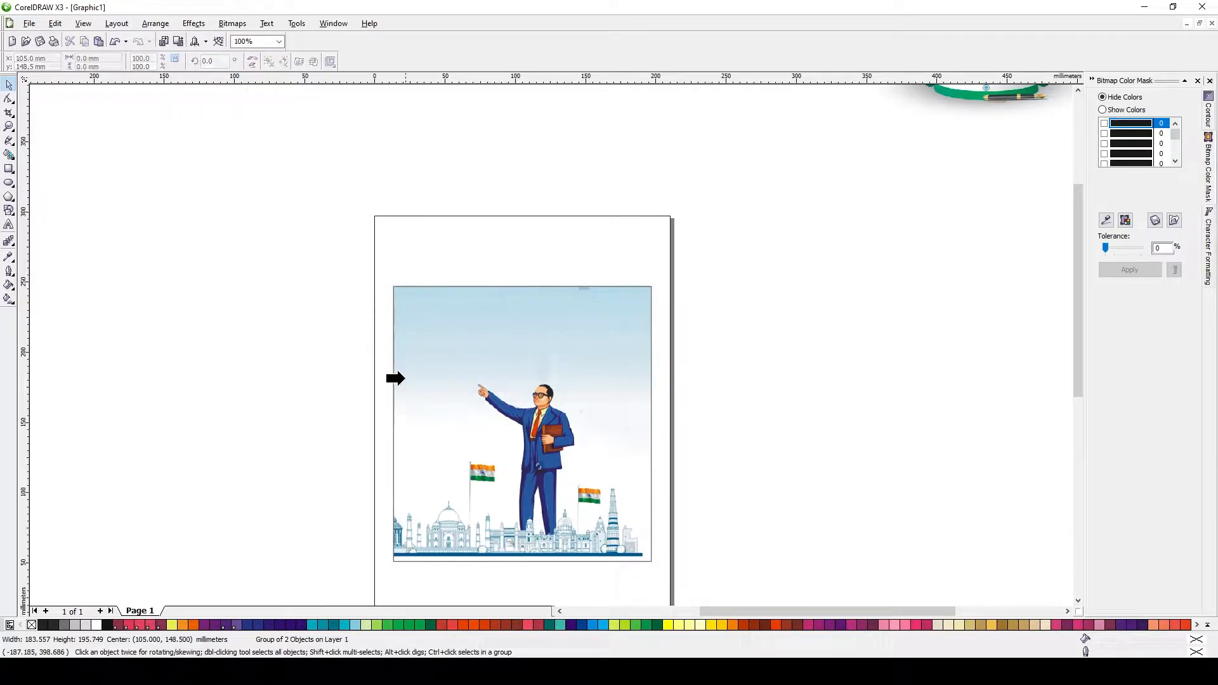
pyautogui.click(399, 378)
# Open the frame's PowerClip contents for editing and ungroup the two bitmaps.
pyautogui.keyDown('ctrl'); pyautogui.click(448, 358); pyautogui.keyUp('ctrl')
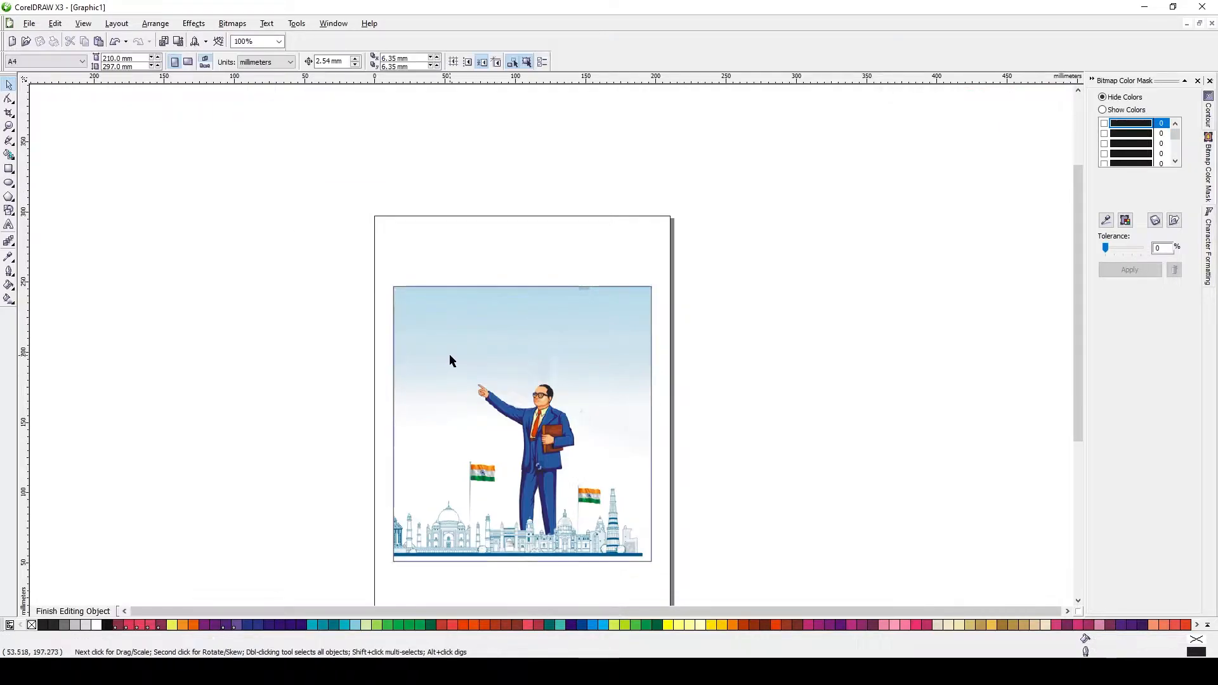
pyautogui.moveTo(573, 402); pyautogui.dragTo(345, 373)
pyautogui.hotkey('ctrl', 'z')
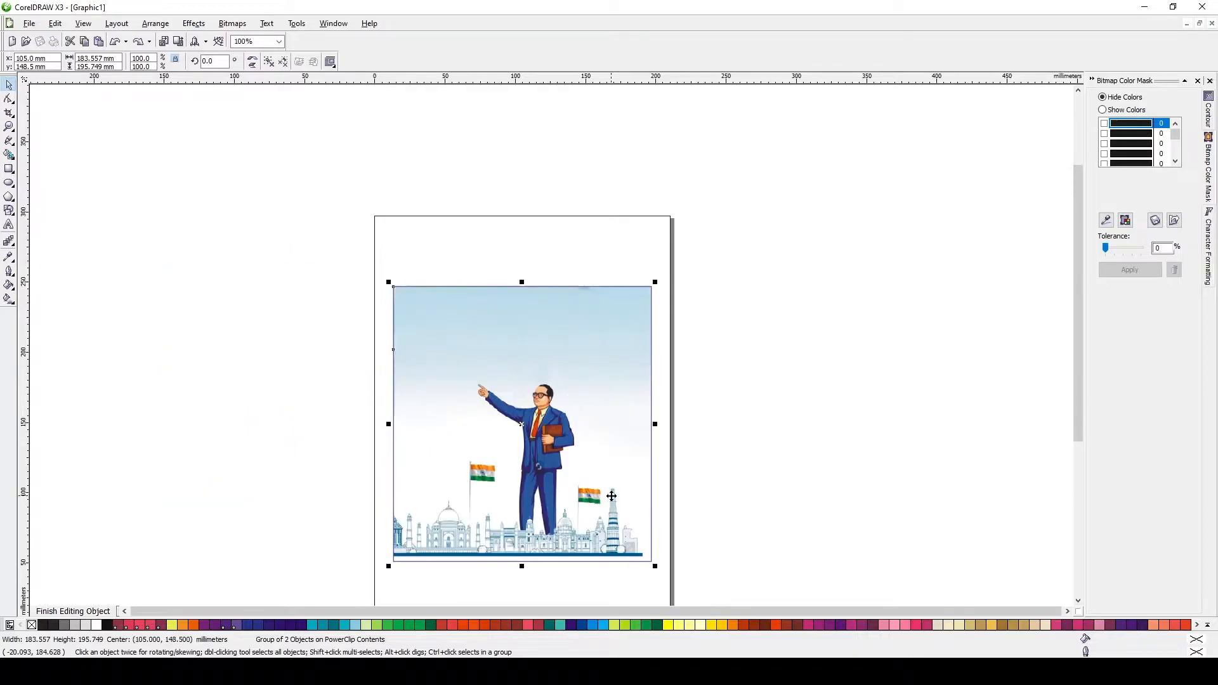
pyautogui.scroll(1, 627, 518)
pyautogui.click(269, 62)
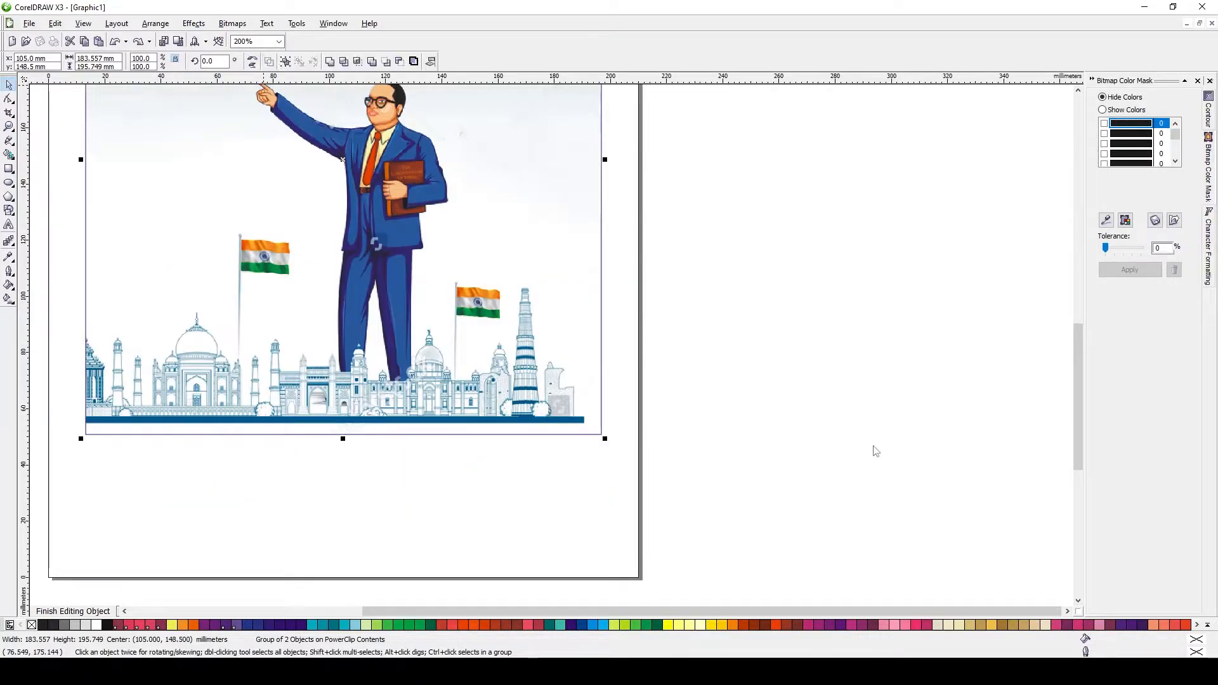
pyautogui.click(913, 453)
# Try moving the main bitmap inside the PowerClip and undo the move.
pyautogui.click(517, 374)
pyautogui.moveTo(515, 373); pyautogui.dragTo(542, 355)
pyautogui.scroll(-1, 506, 294)
pyautogui.scroll(-1, 552, 346)
pyautogui.hotkey('ctrl', 'z')
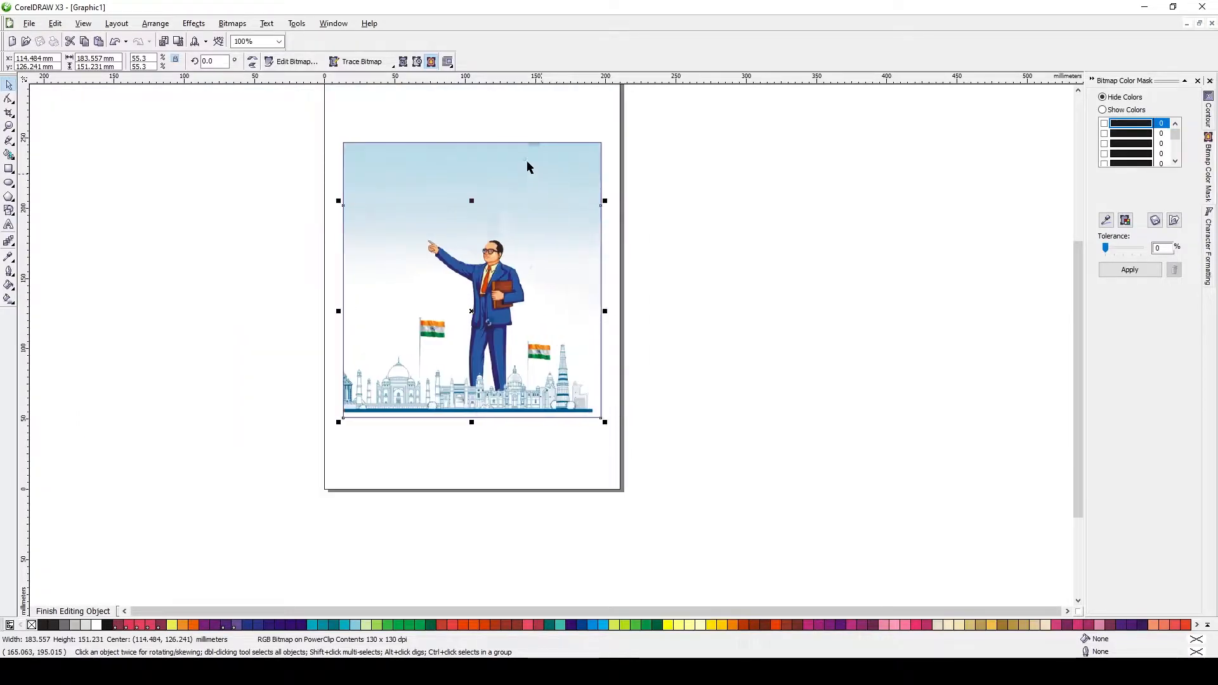
# Shift both bitmaps about 16 mm to the right inside the PowerClip.
pyautogui.moveTo(577, 180); pyautogui.dragTo(589, 180)
pyautogui.moveTo(542, 356); pyautogui.dragTo(553, 365)
pyautogui.scroll(1, 548, 343)
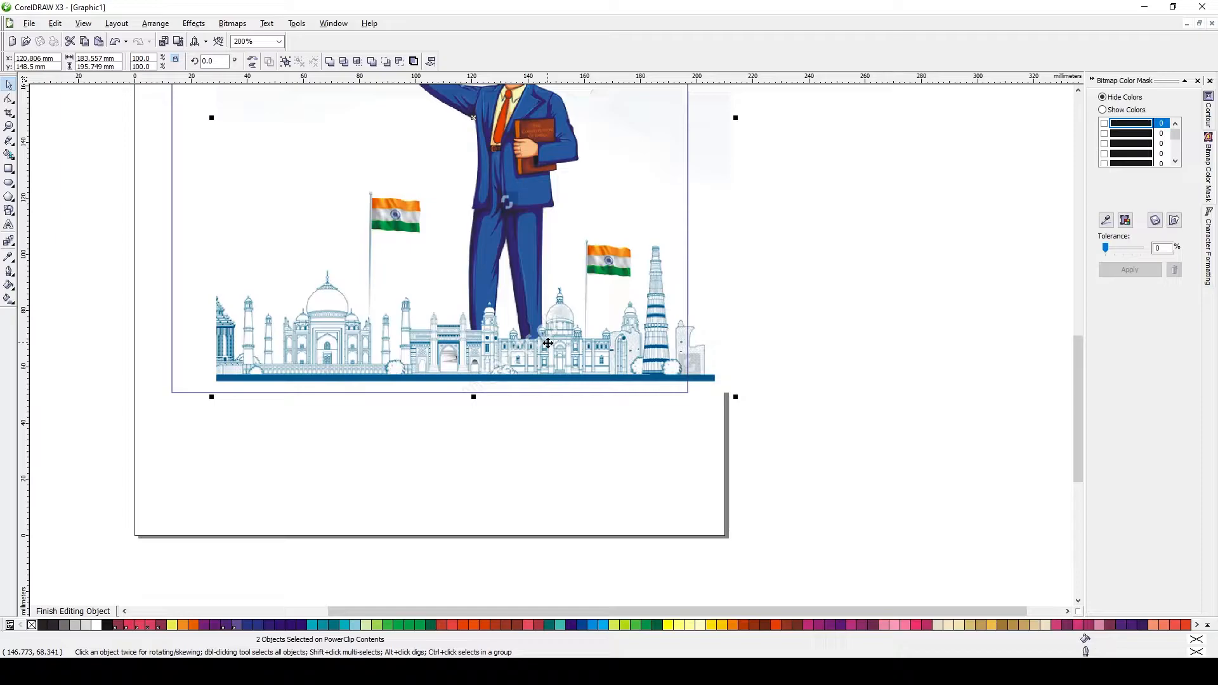
pyautogui.scroll(-1, 548, 343)
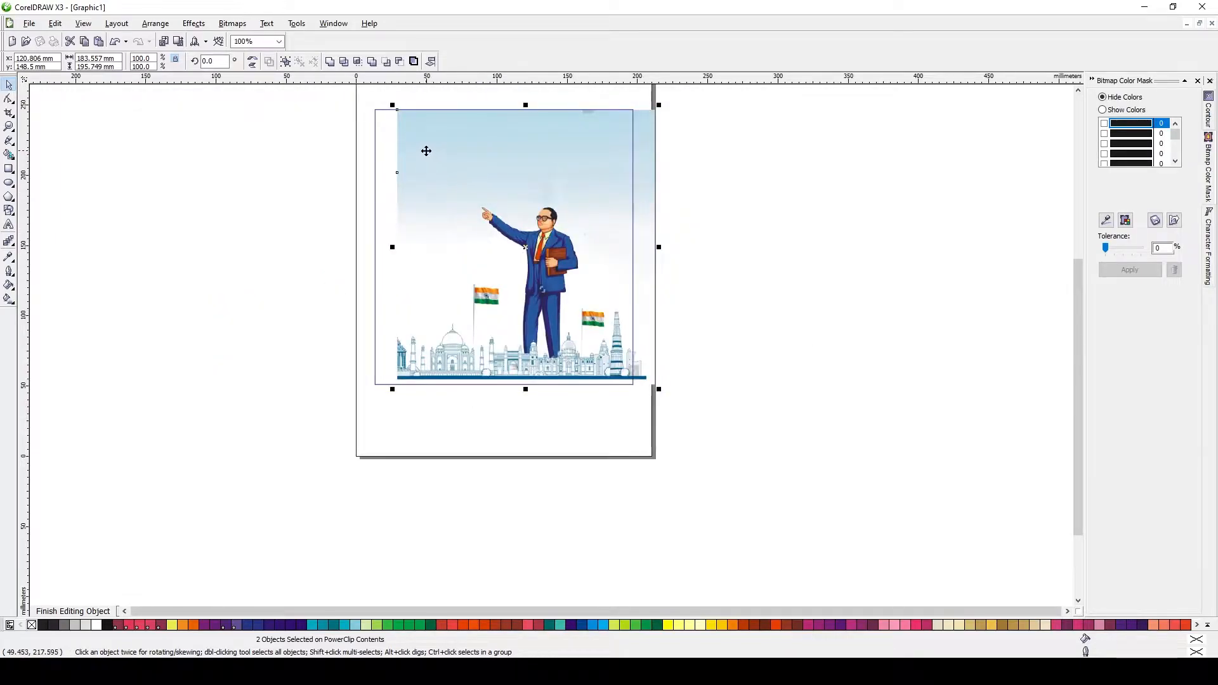
pyautogui.press('F4')
pyautogui.click(184, 195)
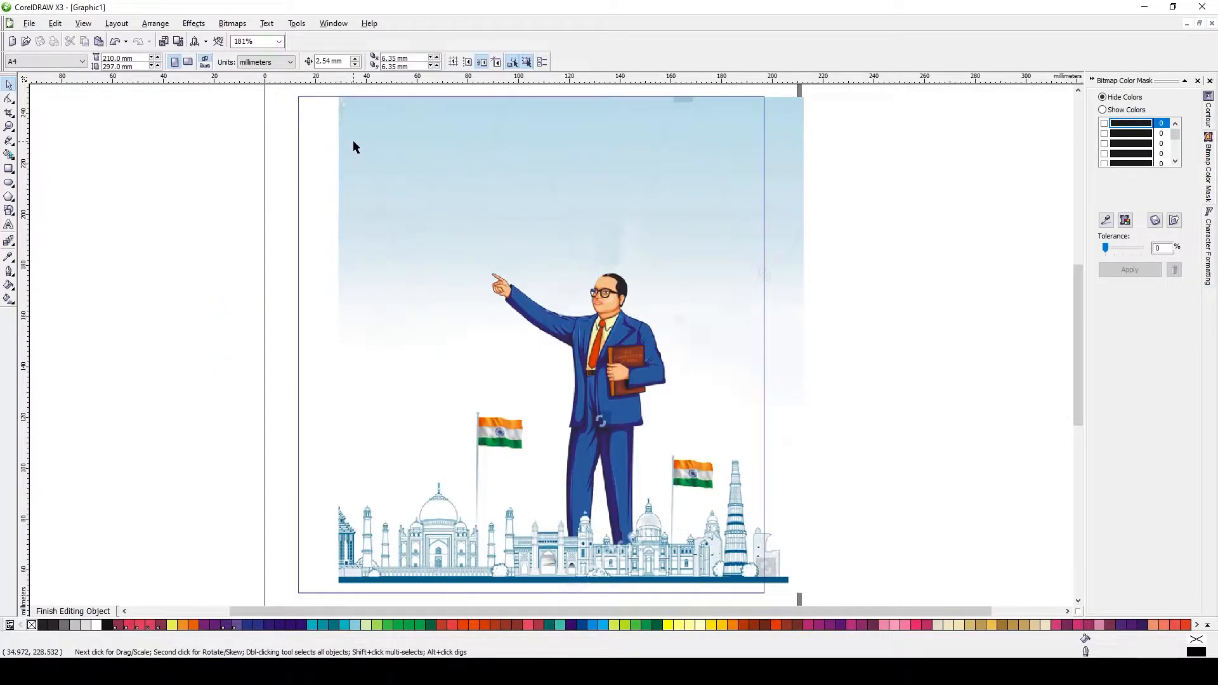
# Try uncovering more of the main bitmap's left side by moving its left nodes outward, and restore the crop.
pyautogui.click(367, 148)
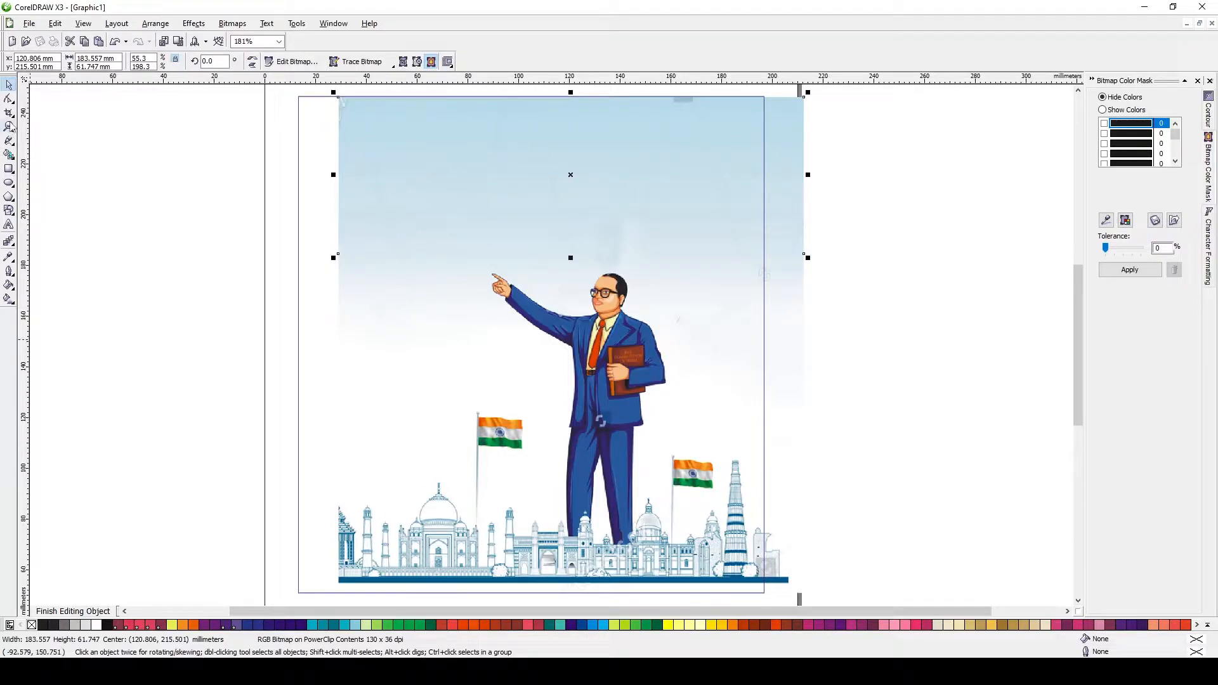
pyautogui.click(10, 100)
pyautogui.moveTo(422, 175); pyautogui.dragTo(289, 572)
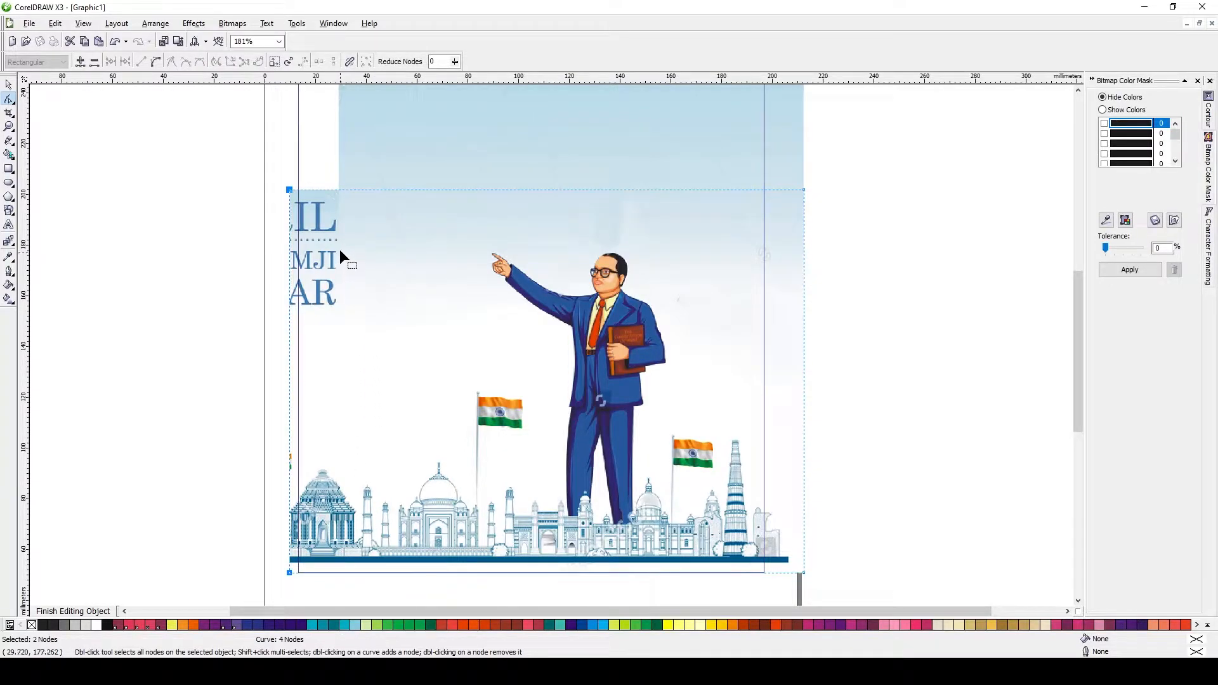
pyautogui.moveTo(290, 190); pyautogui.dragTo(341, 190)
pyautogui.press('space')
pyautogui.click(218, 342)
pyautogui.click(8, 170)
pyautogui.press('space')
# Enlarge both bitmaps together to about 202 mm wide and line them up with the frame's left edge.
pyautogui.scroll(-2, 322, 319)
pyautogui.click(611, 286)
pyautogui.keyDown('shift'); pyautogui.click(567, 209); pyautogui.keyUp('shift')
pyautogui.moveTo(556, 205); pyautogui.dragTo(530, 178)
pyautogui.moveTo(690, 335); pyautogui.dragTo(696, 343)
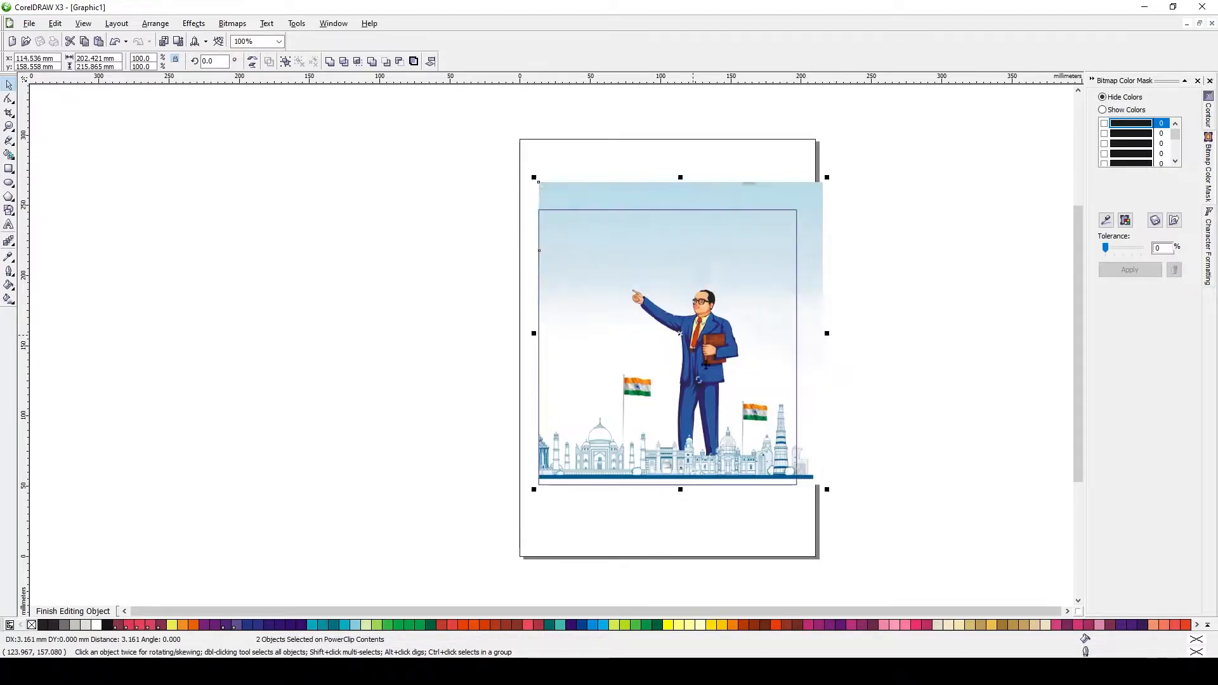
pyautogui.click(928, 440)
pyautogui.click(598, 250)
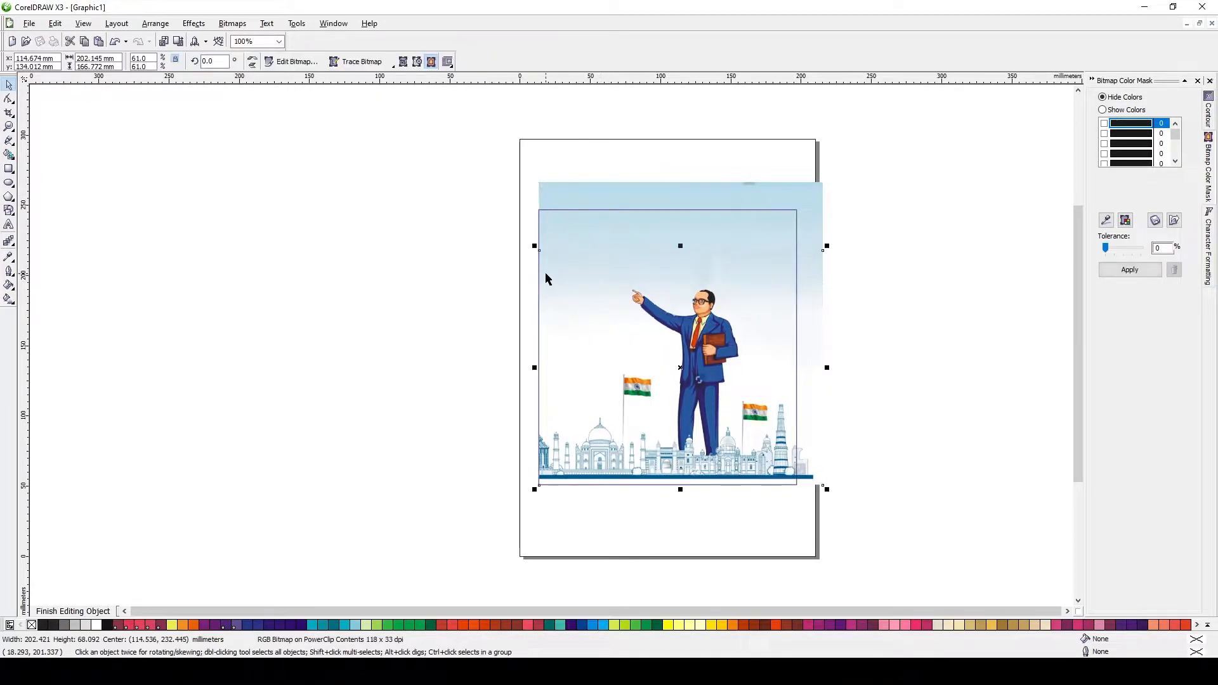
pyautogui.click(577, 369)
pyautogui.press('F6')
pyautogui.moveTo(478, 233); pyautogui.dragTo(576, 532)
pyautogui.press('space')
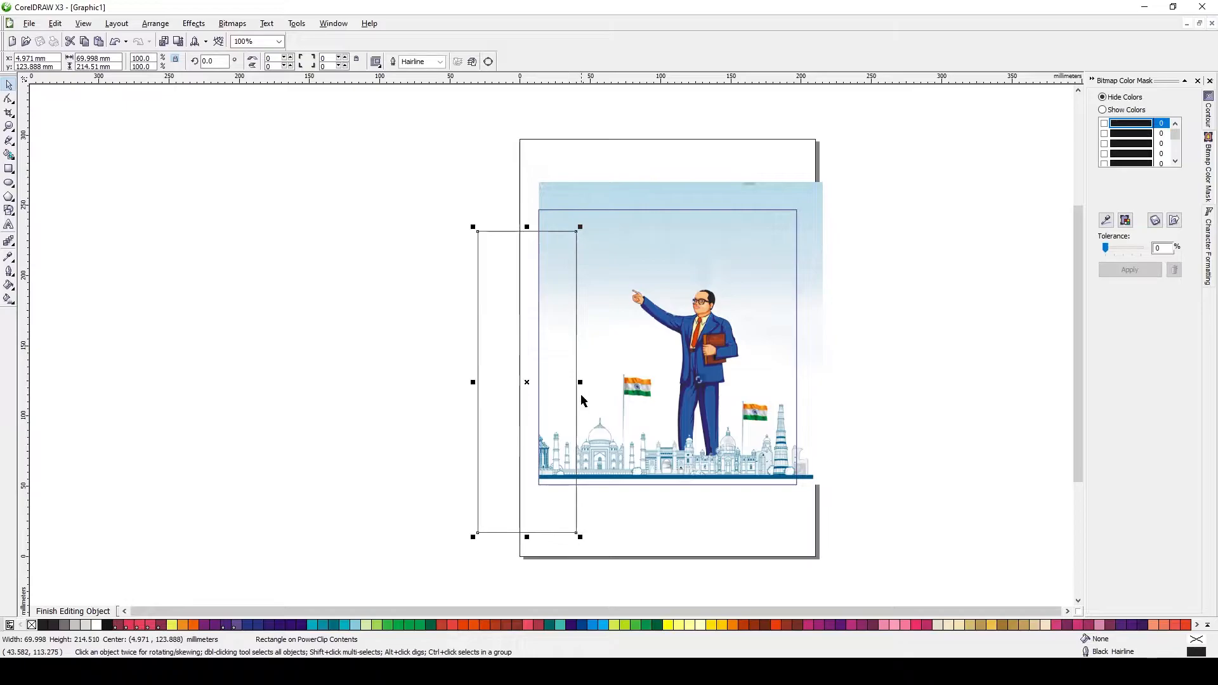
pyautogui.press('Delete')
pyautogui.press('F6')
pyautogui.press('space')
# Move the main bitmap's left nodes about 34 mm outward to uncover more of the skyline beyond the frame's left edge.
pyautogui.click(8, 99)
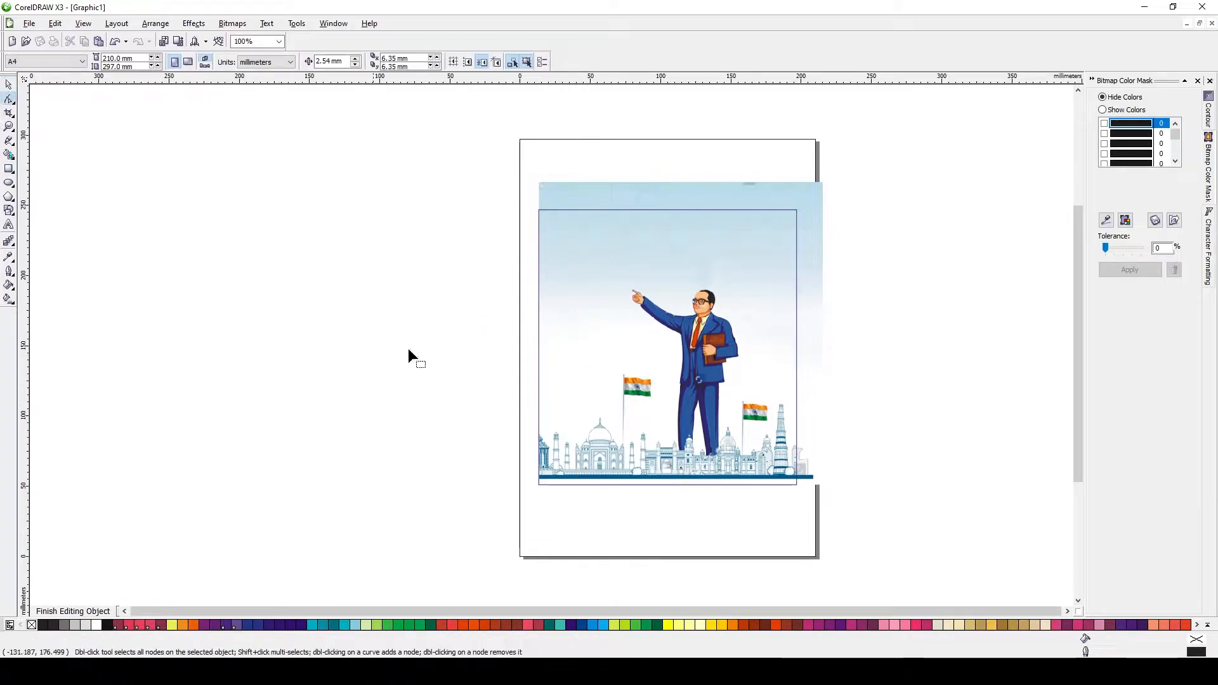
pyautogui.click(572, 395)
pyautogui.moveTo(587, 211); pyautogui.dragTo(498, 558)
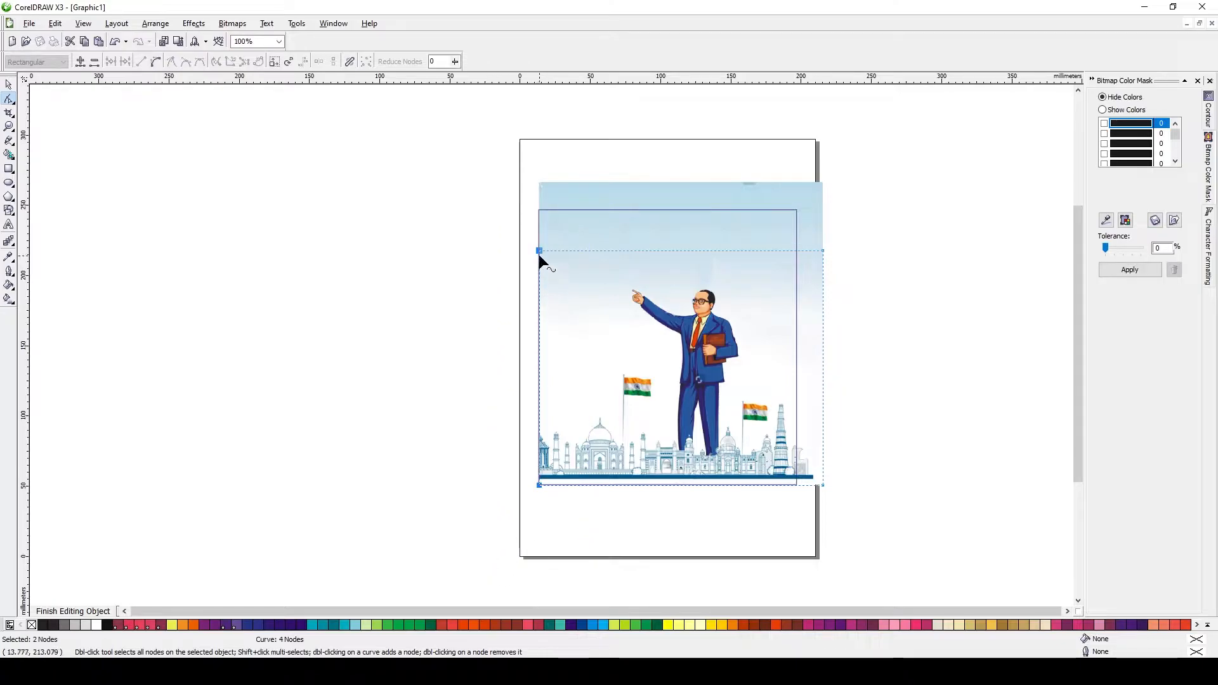
pyautogui.moveTo(539, 253); pyautogui.dragTo(491, 253)
pyautogui.press('space')
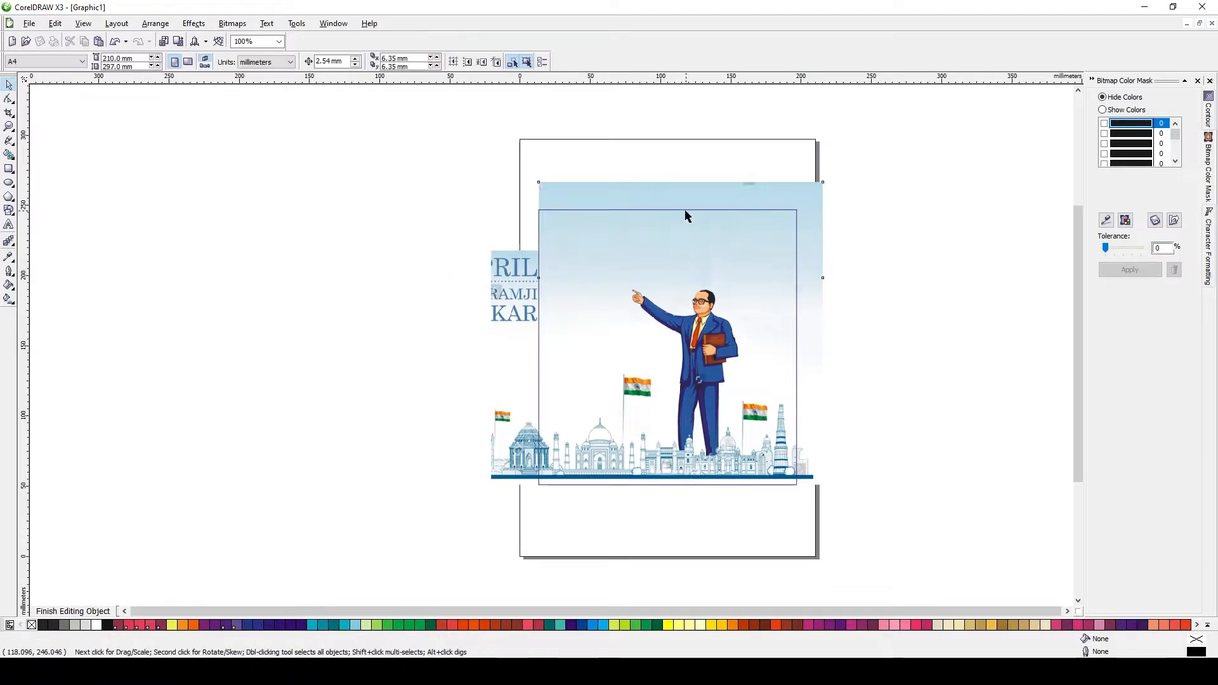
# Scale the sky strip and main bitmap down together to about 207 mm wide overall.
pyautogui.click(685, 216)
pyautogui.moveTo(489, 179); pyautogui.dragTo(526, 202)
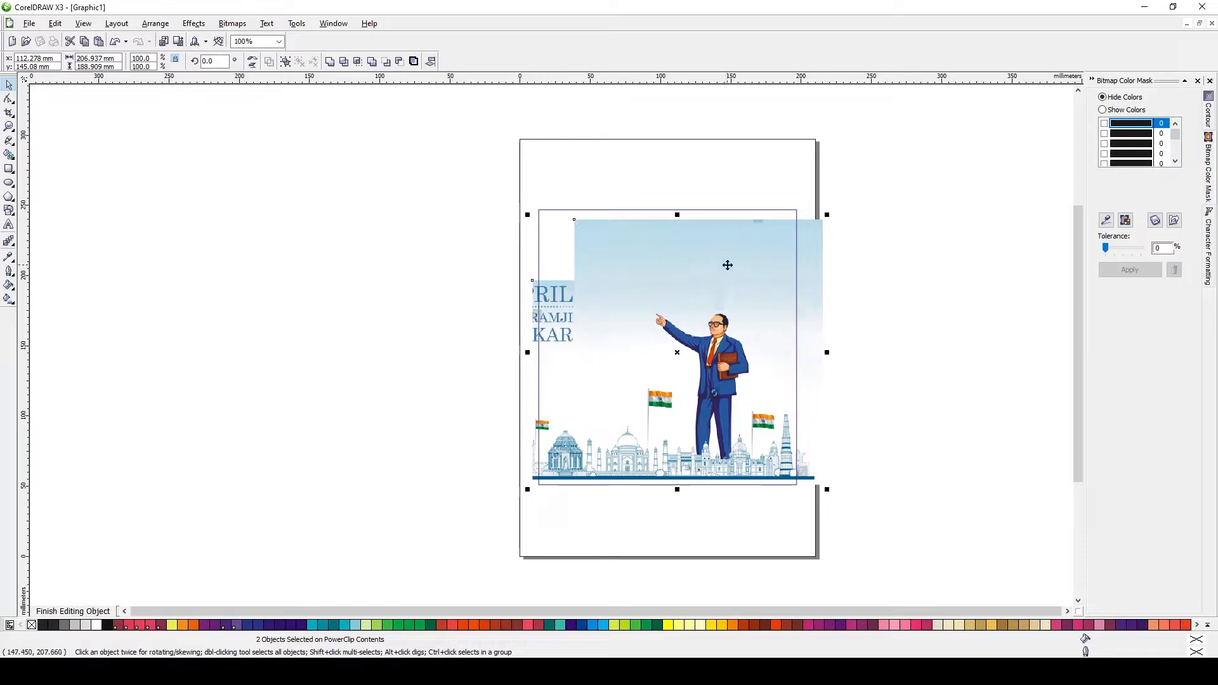
# Try stretching the sky strip to about 205 mm wide and reducing its height, and delete the strip.
pyautogui.click(580, 285)
pyautogui.moveTo(573, 262); pyautogui.dragTo(532, 263)
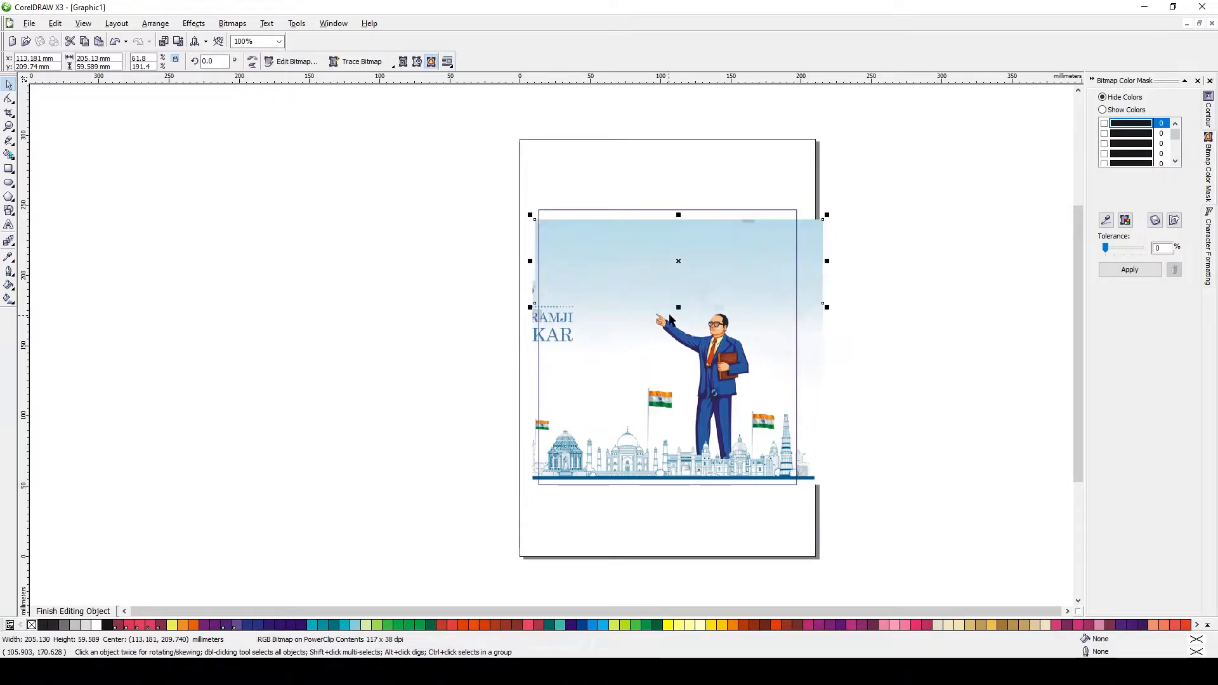
pyautogui.moveTo(678, 305)
pyautogui.mouseDown()
pyautogui.moveTo(675, 343)
pyautogui.moveTo(674, 284)
pyautogui.mouseUp()
# Sample the light blue at the top of the main bitmap's sky and examine the colour's RGB components.
pyautogui.click(613, 289)
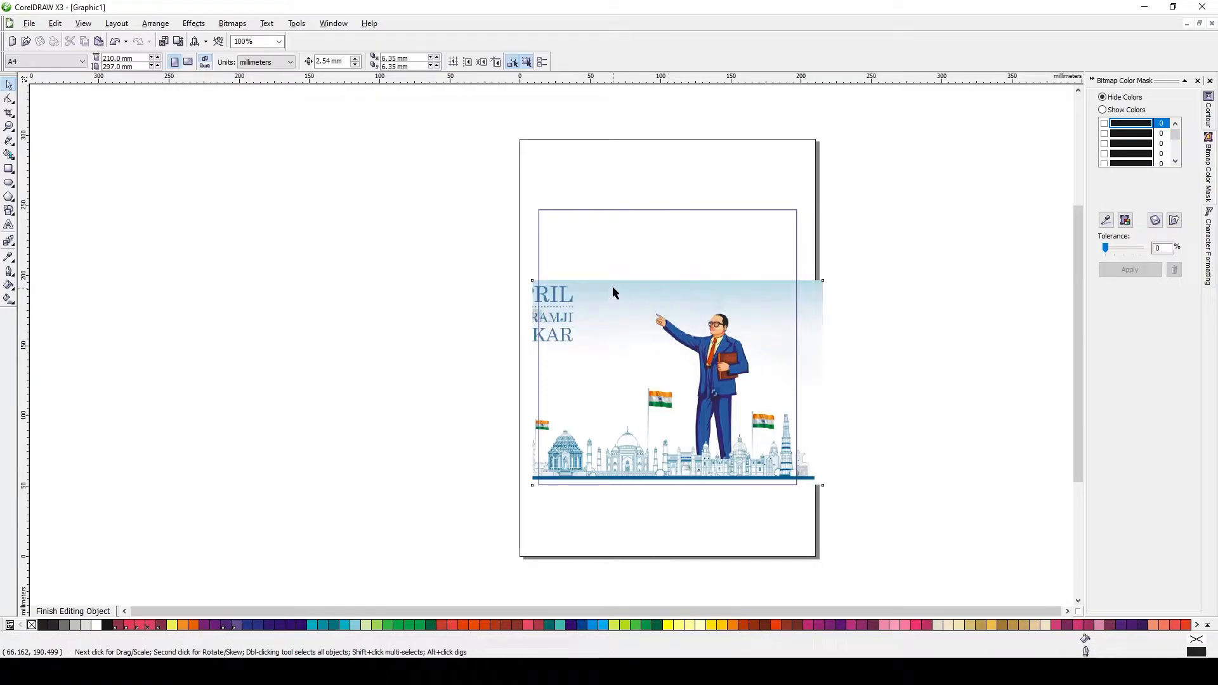
pyautogui.click(1106, 220)
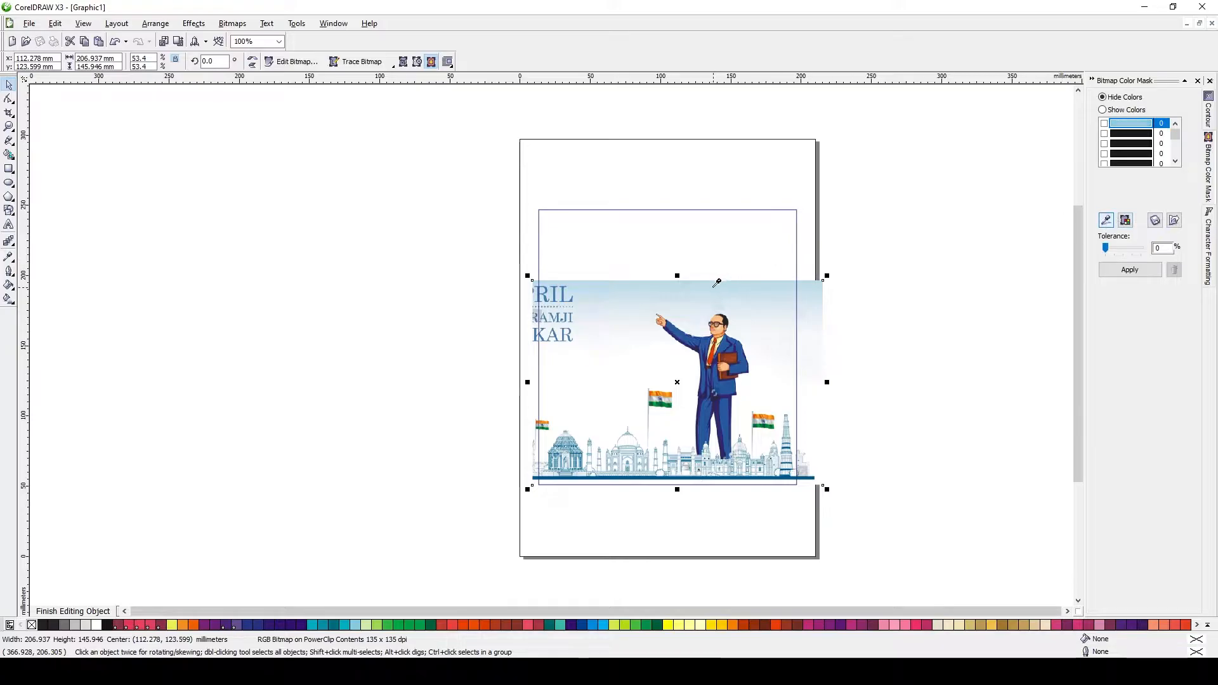
pyautogui.click(1128, 222)
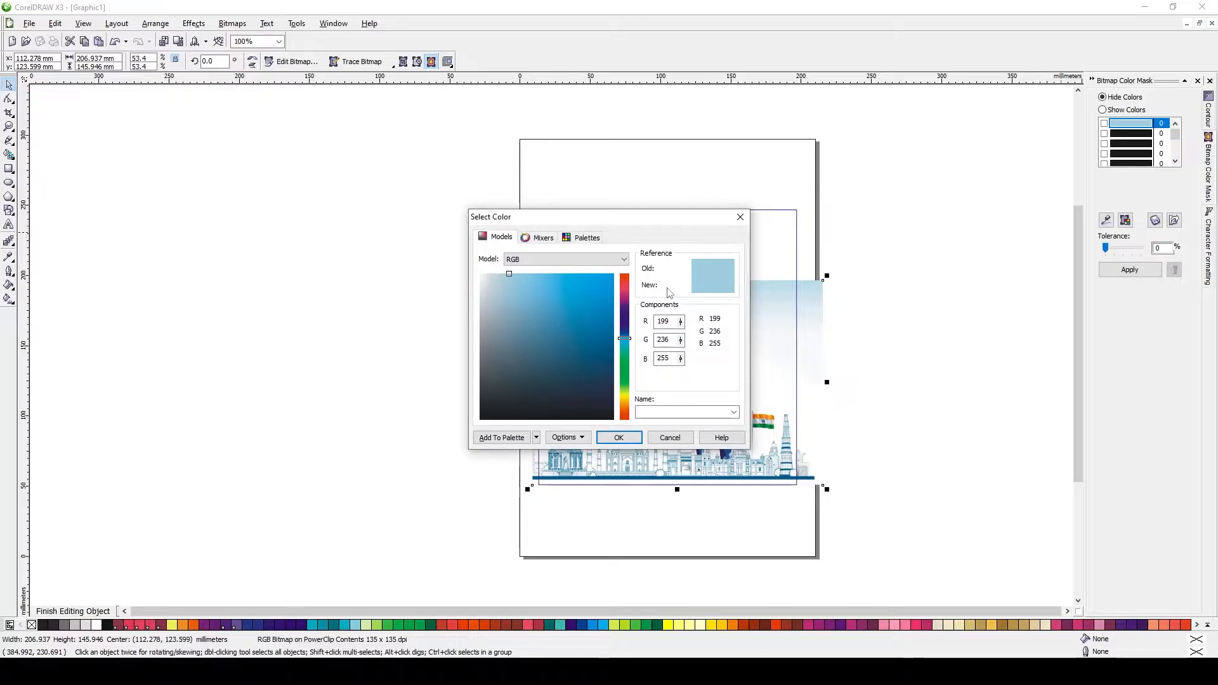
pyautogui.click(670, 437)
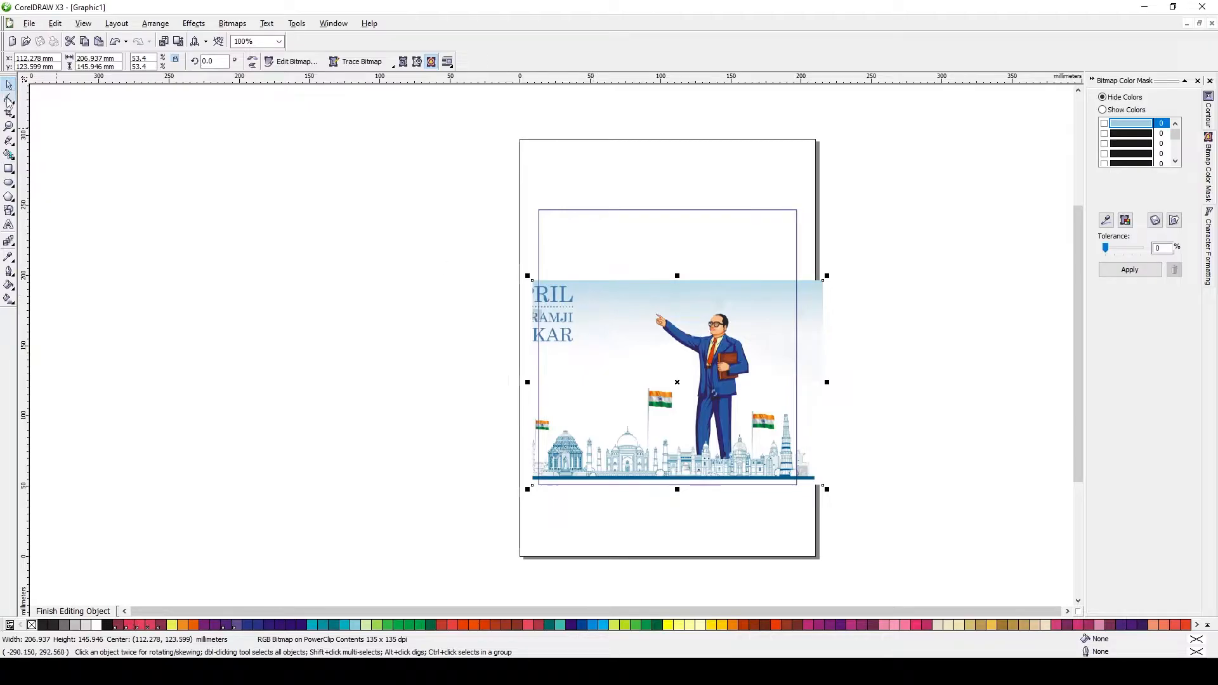
# Trim the leftover lettering off the main bitmap's upper-left corner with a rectangle about 106 by 96 mm, and delete the rectangle.
pyautogui.click(9, 100)
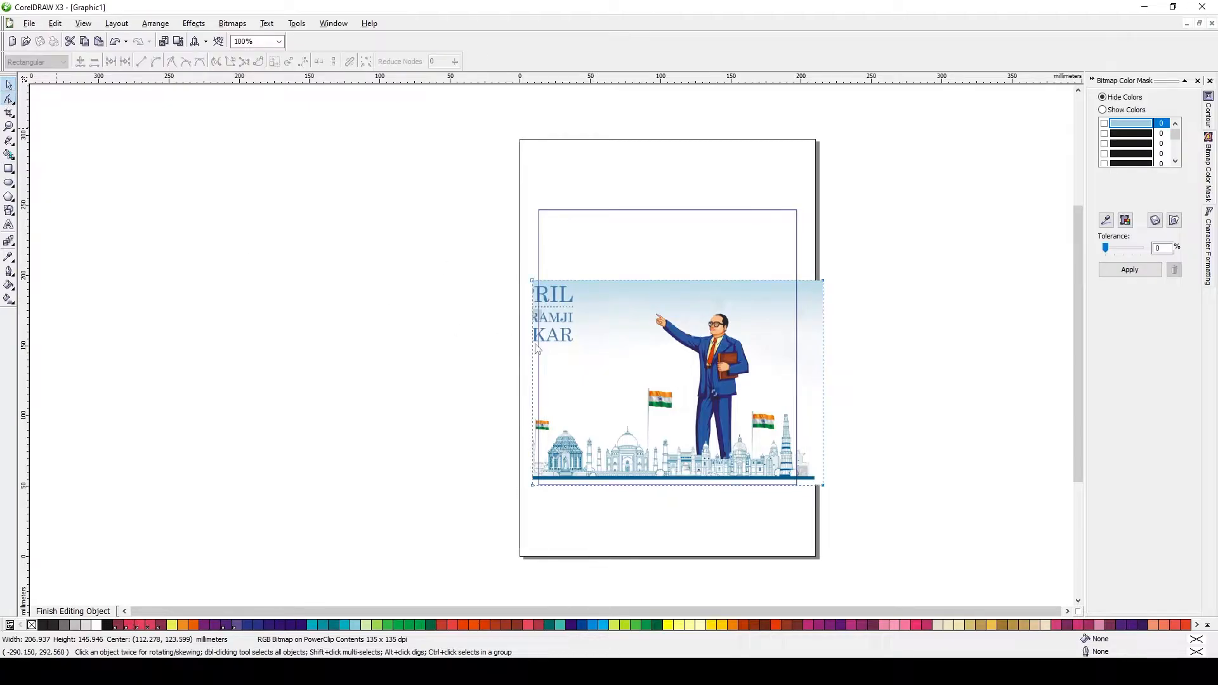
pyautogui.click(9, 169)
pyautogui.moveTo(424, 214)
pyautogui.mouseDown()
pyautogui.moveTo(609, 372)
pyautogui.moveTo(573, 349)
pyautogui.mouseUp()
pyautogui.press('space')
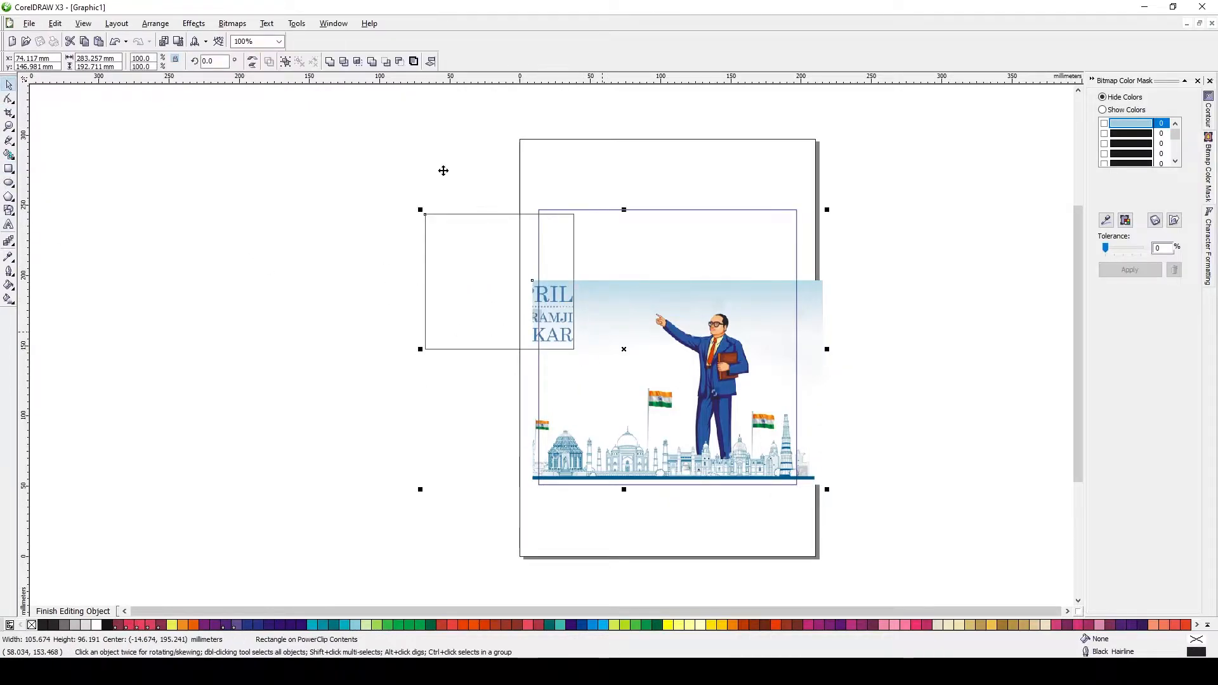
pyautogui.click(343, 61)
pyautogui.press('Delete')
# Move the main bitmap about 15 mm to the right and scale it proportionally to about 255 mm wide.
pyautogui.click(599, 318)
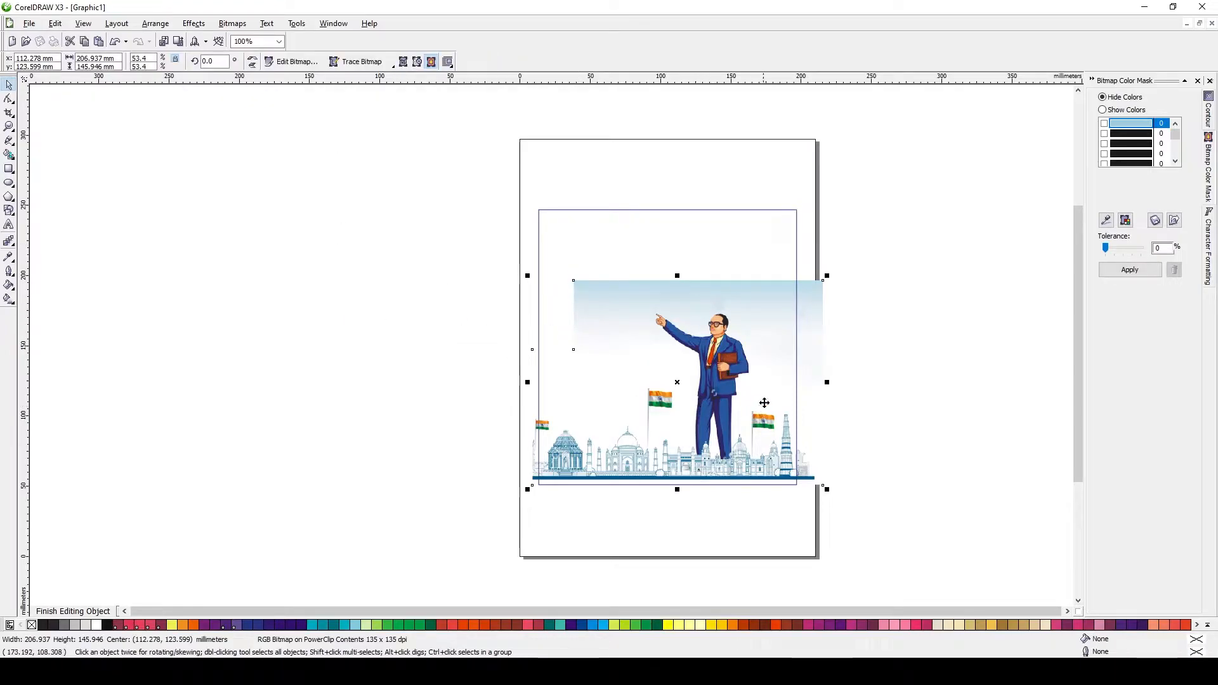
pyautogui.moveTo(755, 328); pyautogui.dragTo(777, 332)
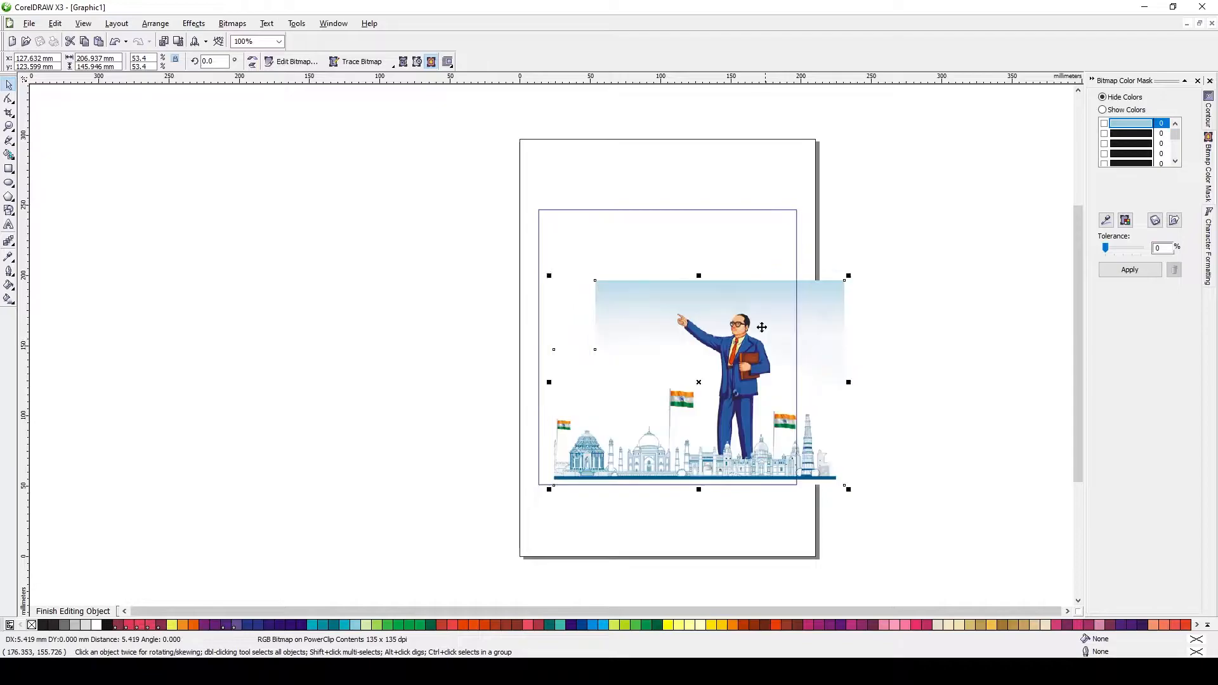
pyautogui.moveTo(549, 276); pyautogui.dragTo(474, 235)
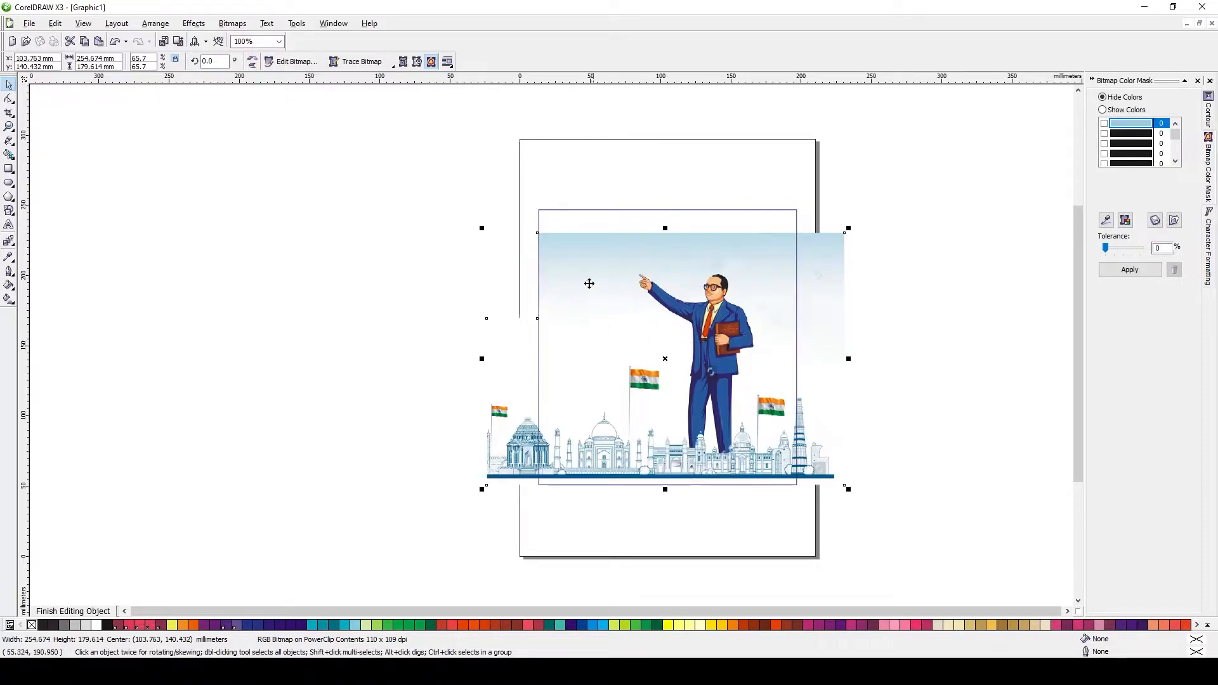
# Draw a rectangle about 332 by 84 mm across the frame's top, filled with RGB 200, 235, 255 and without an outline.
pyautogui.click(9, 168)
pyautogui.moveTo(450, 144); pyautogui.dragTo(917, 261)
pyautogui.hotkey('shift', 'F11')
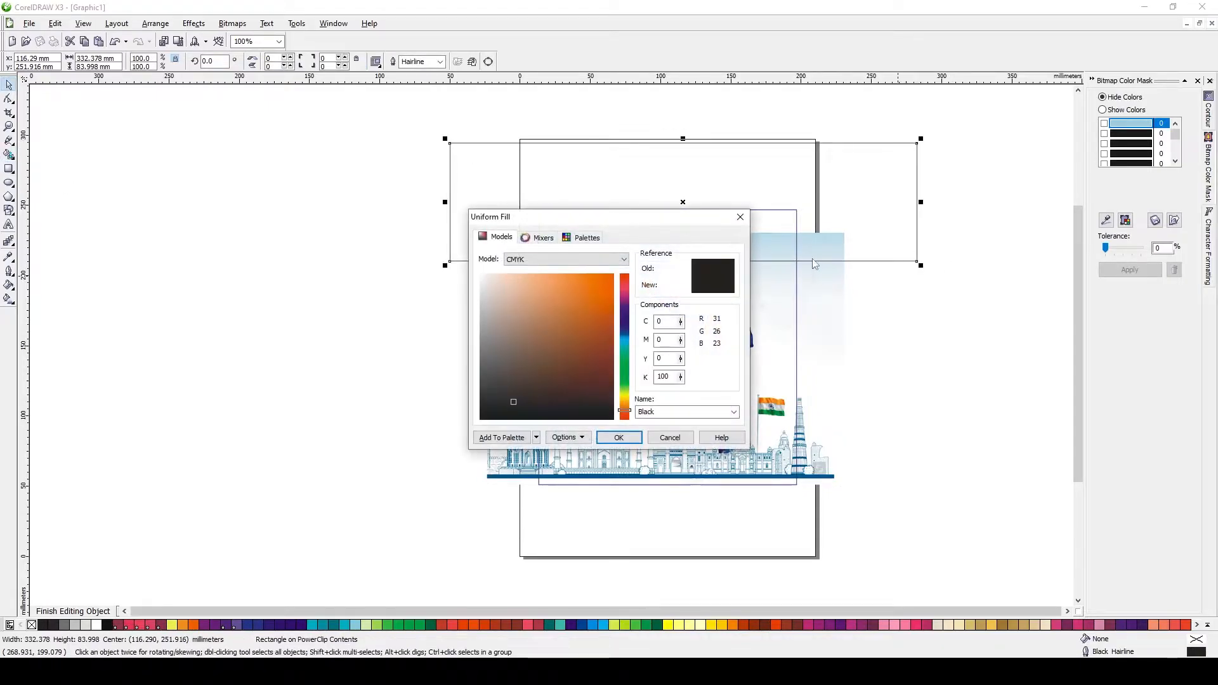
pyautogui.click(549, 263)
pyautogui.click(530, 289)
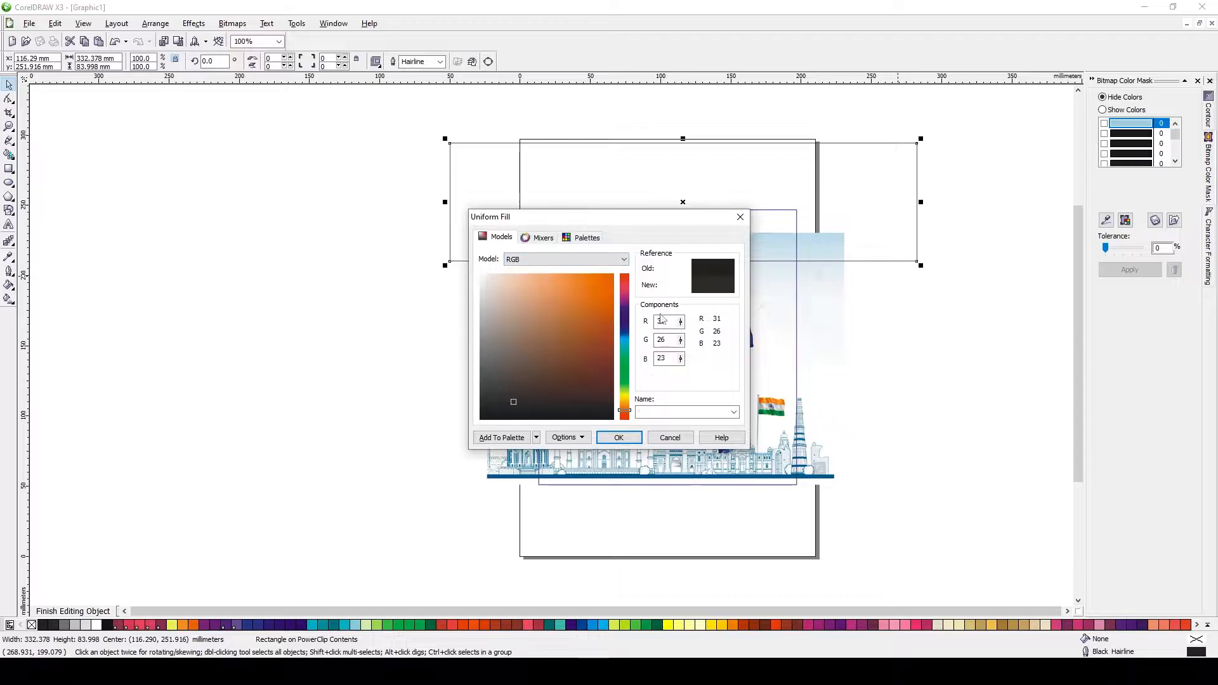
pyautogui.write('200')
pyautogui.doubleClick(664, 340)
pyautogui.write('2')
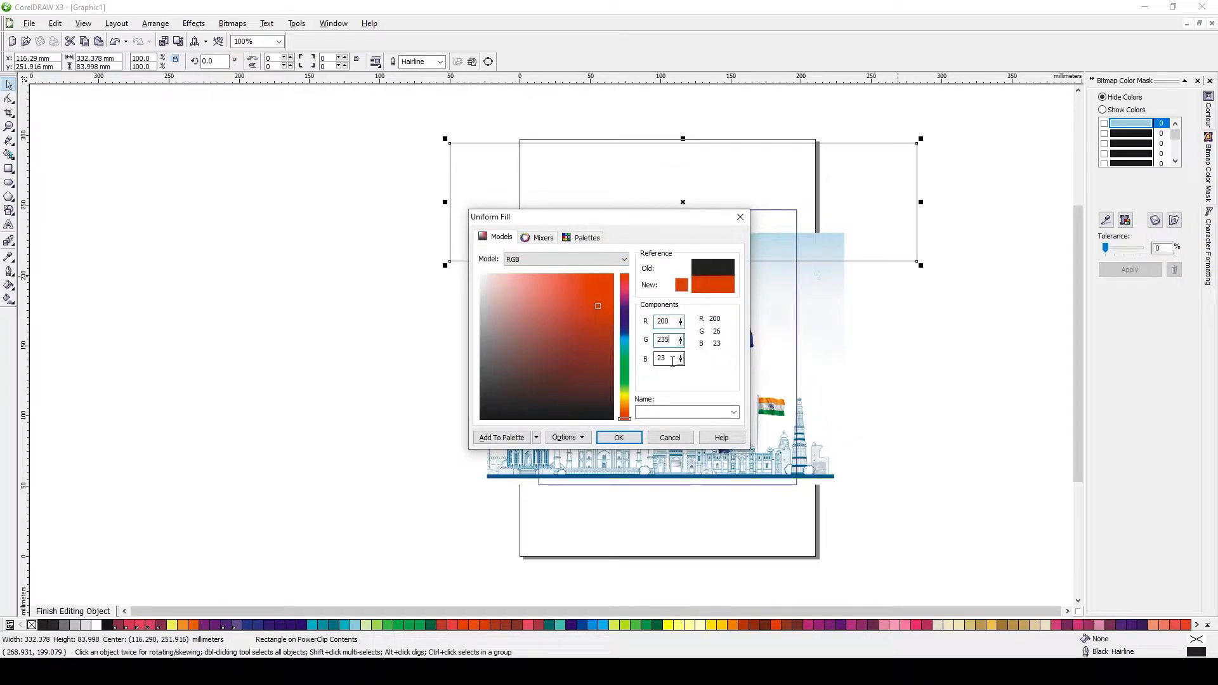
pyautogui.doubleClick(663, 359)
pyautogui.write('255')
pyautogui.click(618, 438)
pyautogui.rightClick(31, 625)
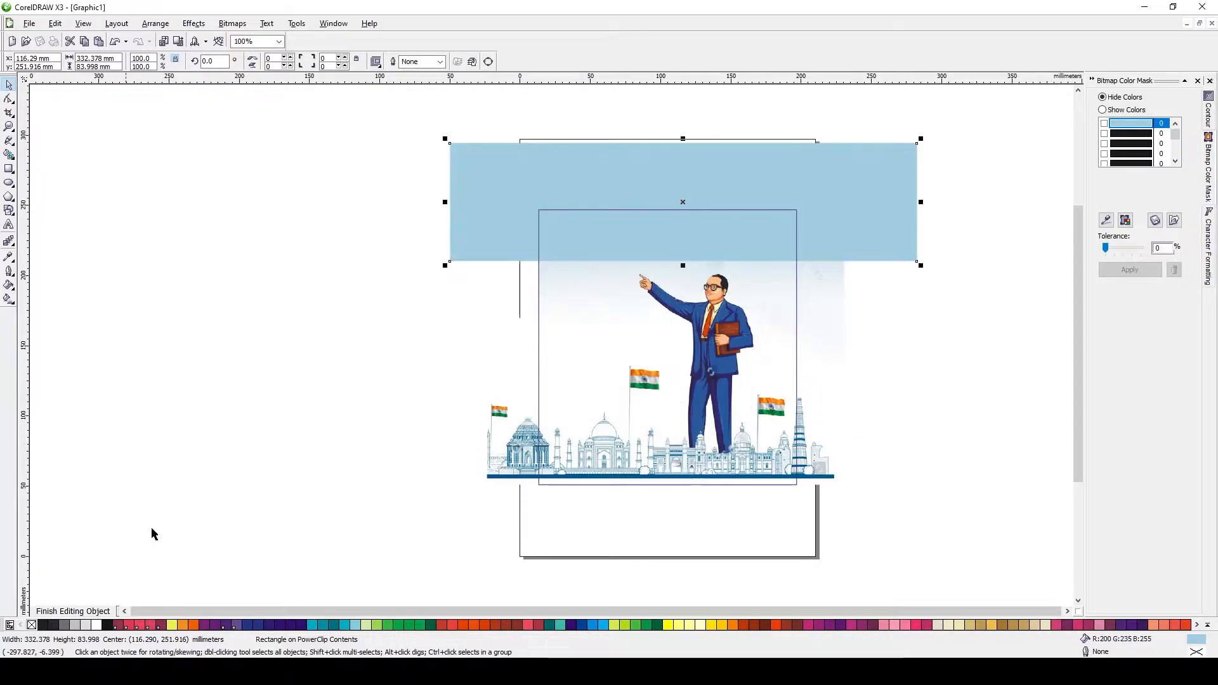
# Fade the blue rectangle's lower edge with a fountain transparency and move the rectangle about 16 mm down over the sky.
pyautogui.click(12, 245)
pyautogui.click(116, 248)
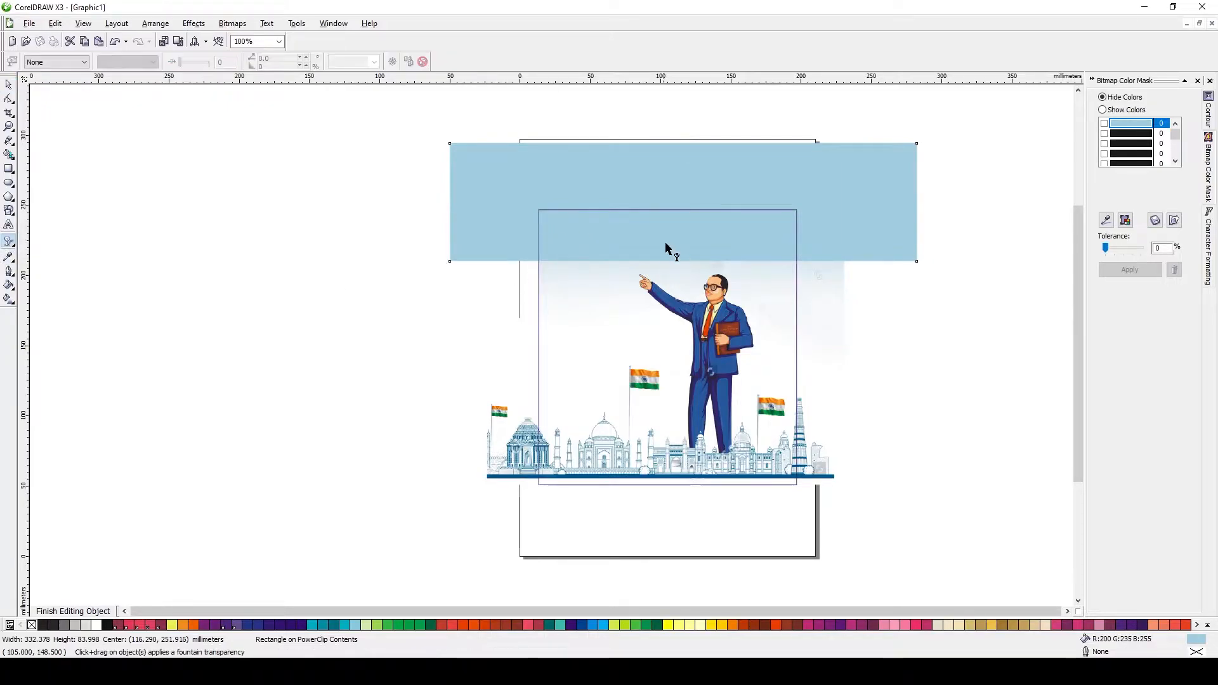
pyautogui.moveTo(662, 254); pyautogui.dragTo(660, 258)
pyautogui.press('space')
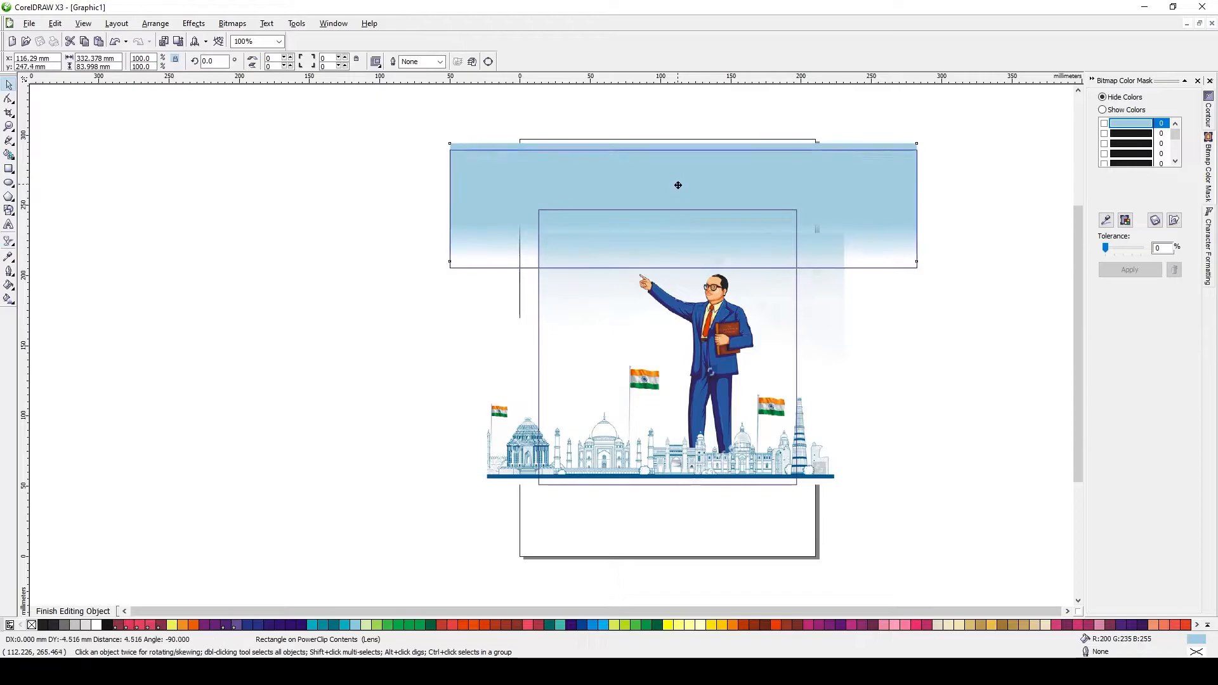
pyautogui.moveTo(674, 179); pyautogui.dragTo(674, 201)
# Finish editing the PowerClip contents and give the frame a black hairline outline.
pyautogui.click(674, 201)
pyautogui.hotkey('alt', 'c')
pyautogui.press('w')
pyautogui.press('f')
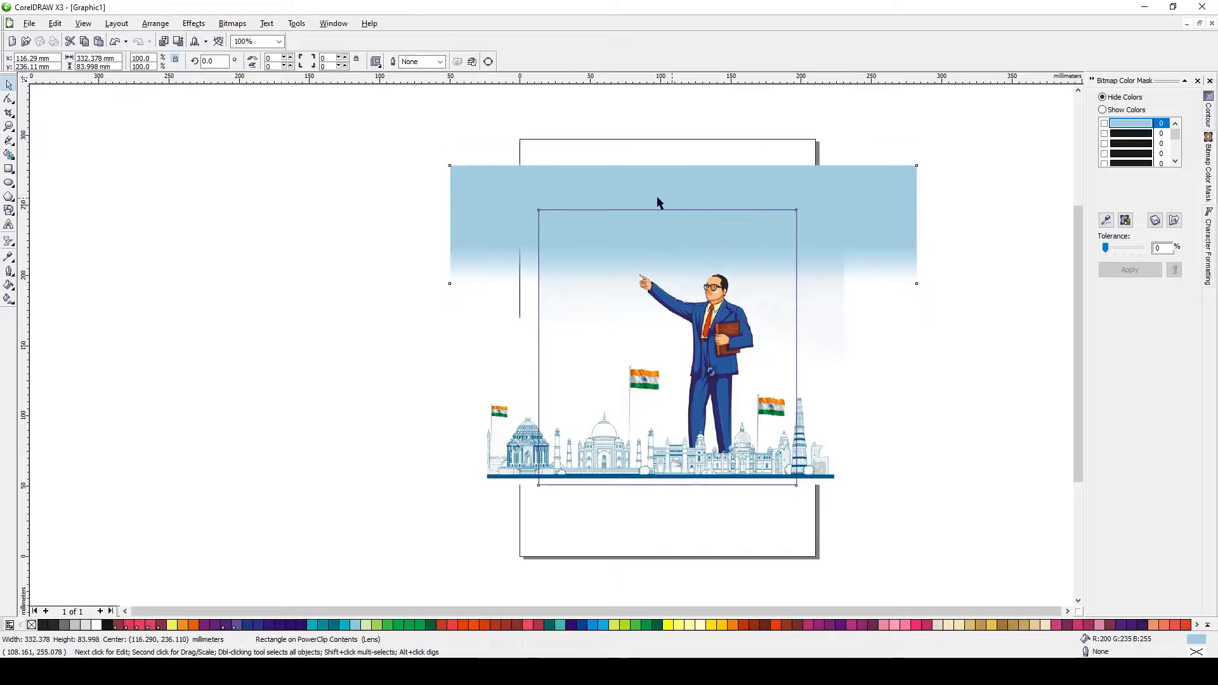
pyautogui.rightClick(33, 626)
pyautogui.click(291, 363)
pyautogui.click(671, 402)
pyautogui.press('F4')
pyautogui.press('F4')
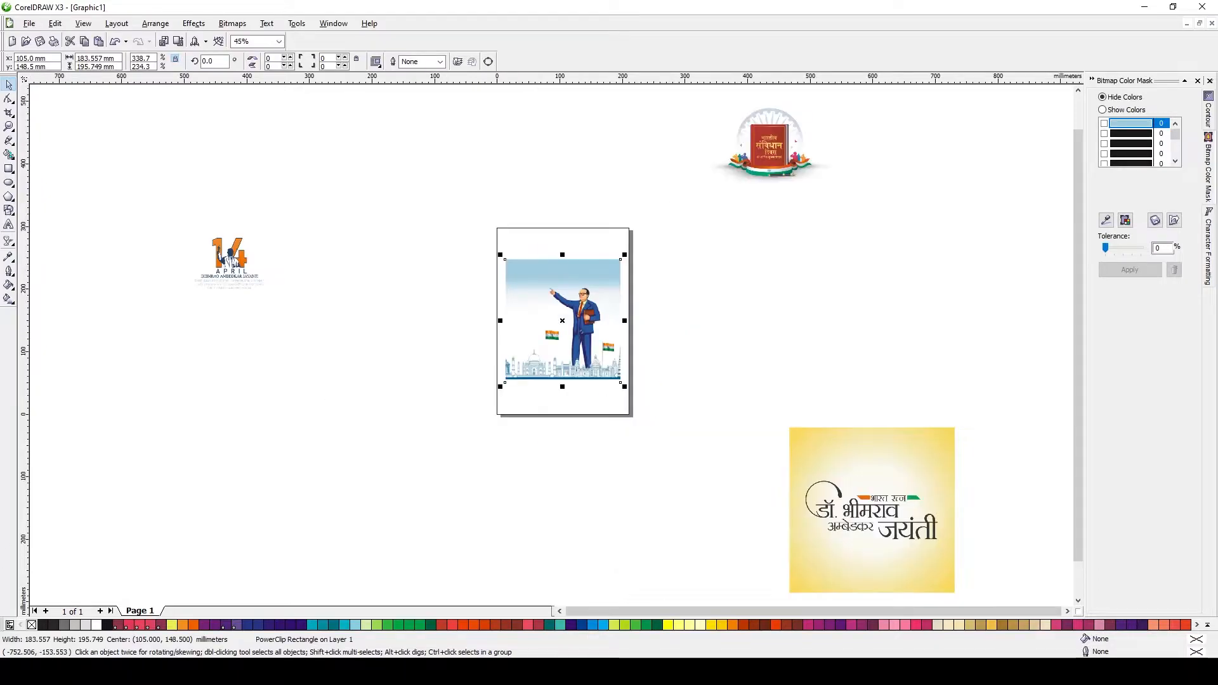
pyautogui.rightClick(43, 626)
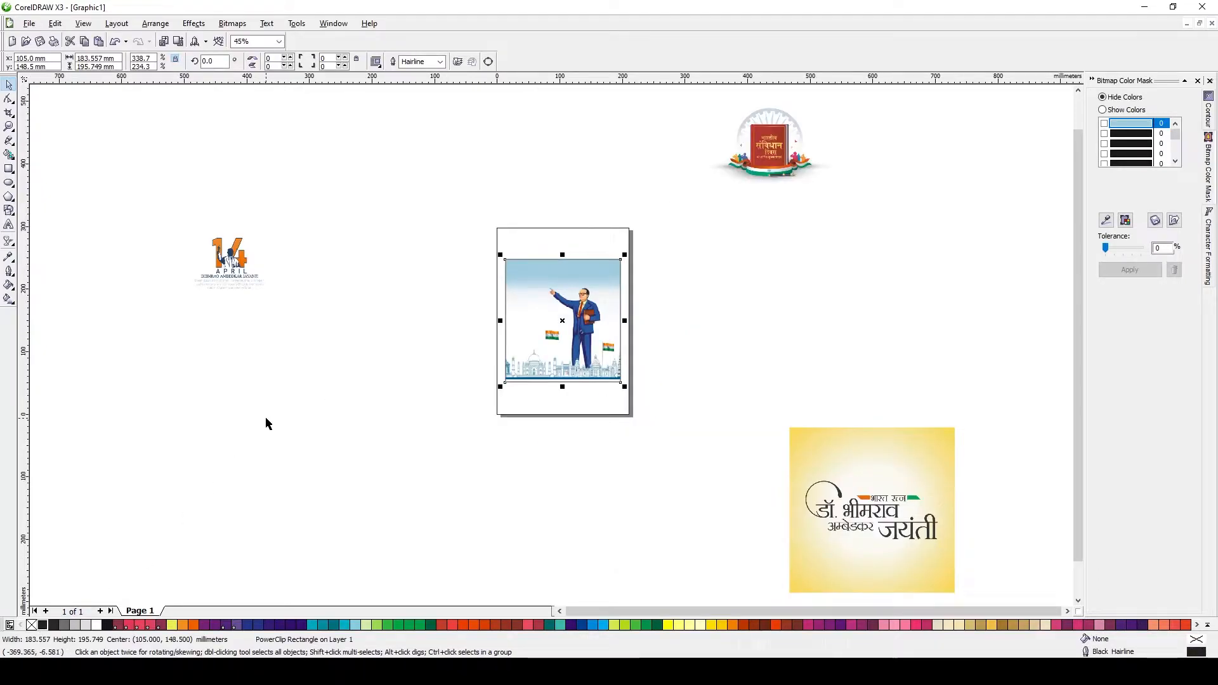
# Scale the Constitution book bitmap to about 135 mm wide and place it over the frame's upper-left area.
pyautogui.moveTo(818, 177)
pyautogui.mouseDown()
pyautogui.moveTo(668, 199)
pyautogui.moveTo(366, 336)
pyautogui.mouseUp()
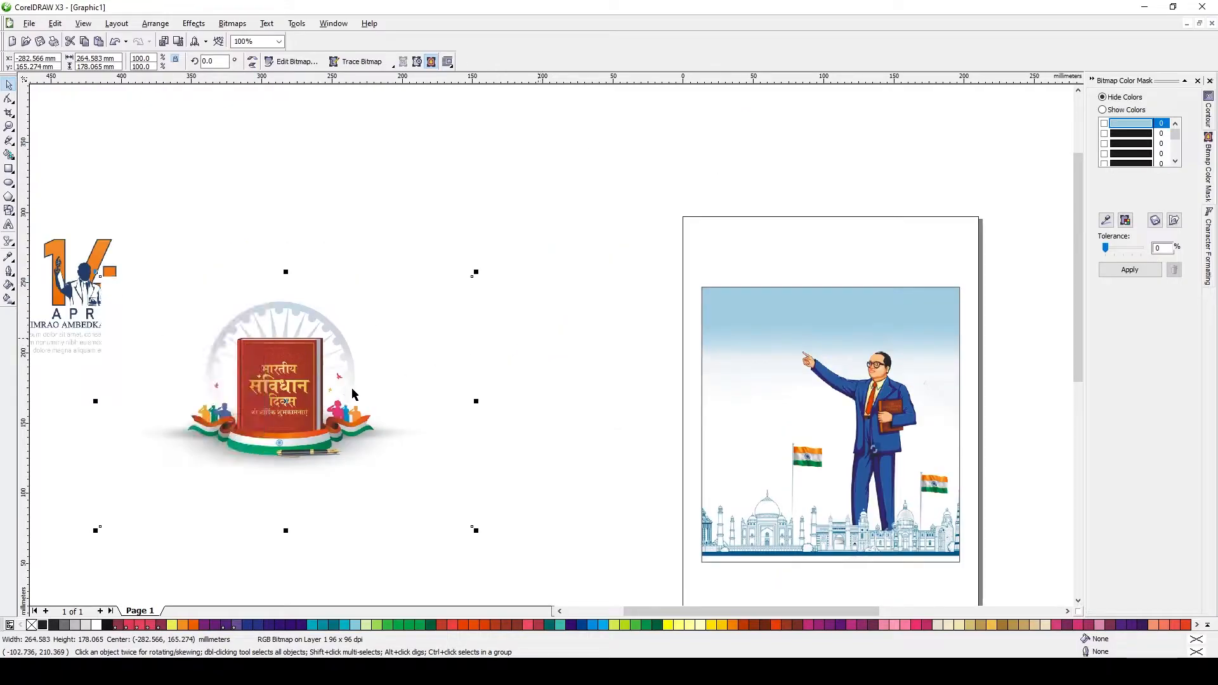
pyautogui.moveTo(473, 352); pyautogui.dragTo(554, 315)
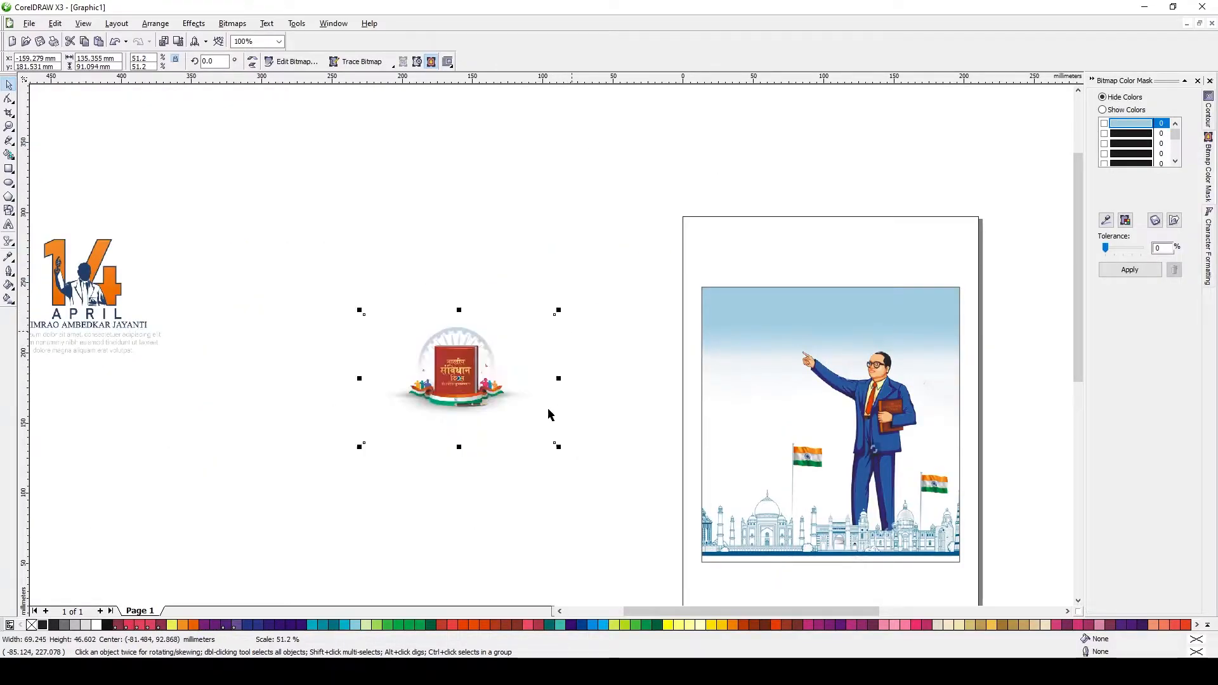
pyautogui.moveTo(459, 380); pyautogui.dragTo(734, 344)
pyautogui.scroll(1, 745, 344)
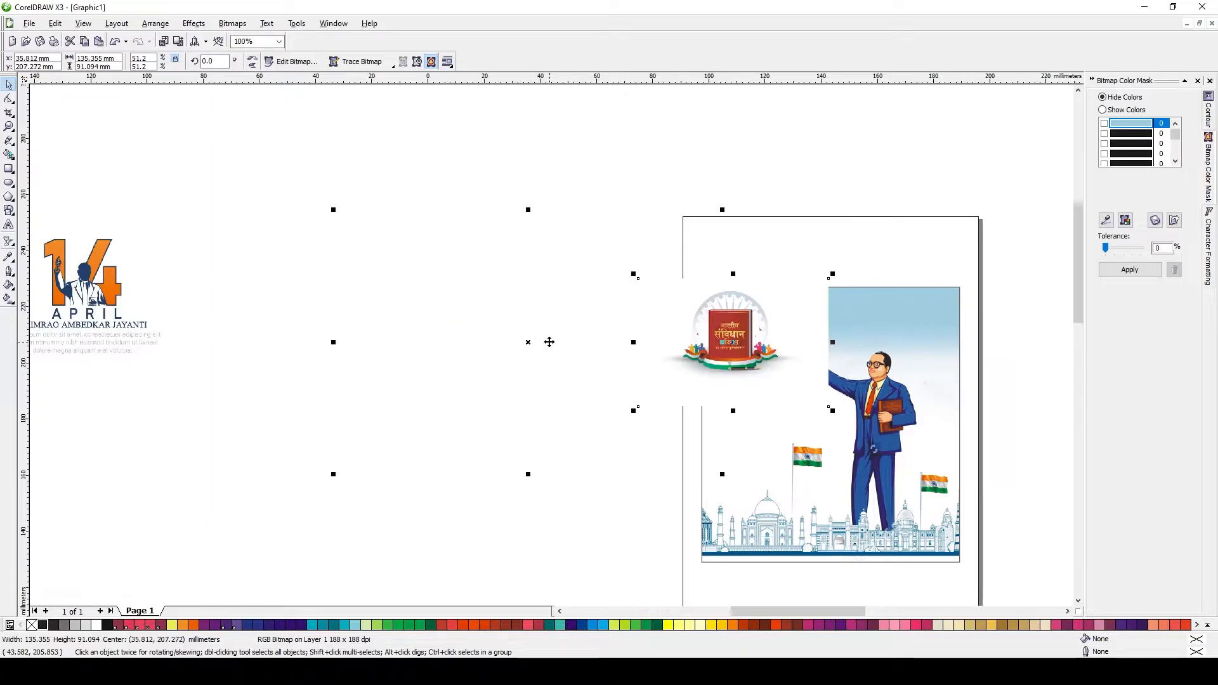
# Give the book bitmap a uniform transparency of 0 with a merge mode that blends out its white background.
pyautogui.click(7, 244)
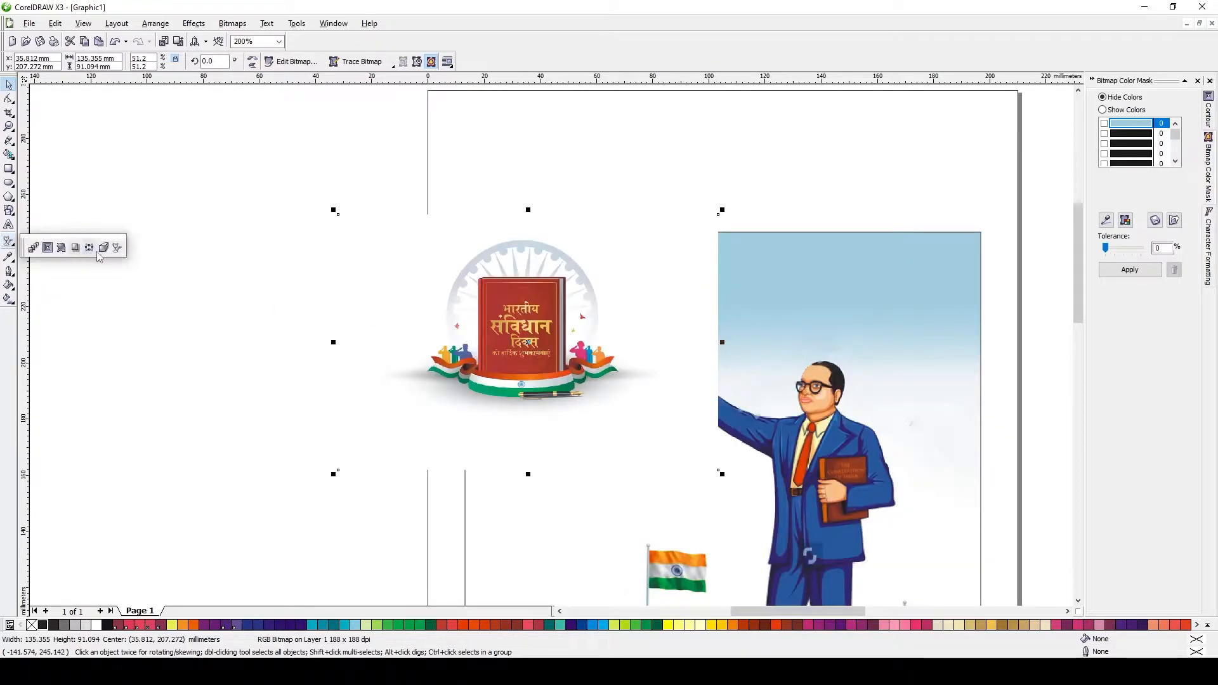
pyautogui.click(117, 250)
pyautogui.click(56, 62)
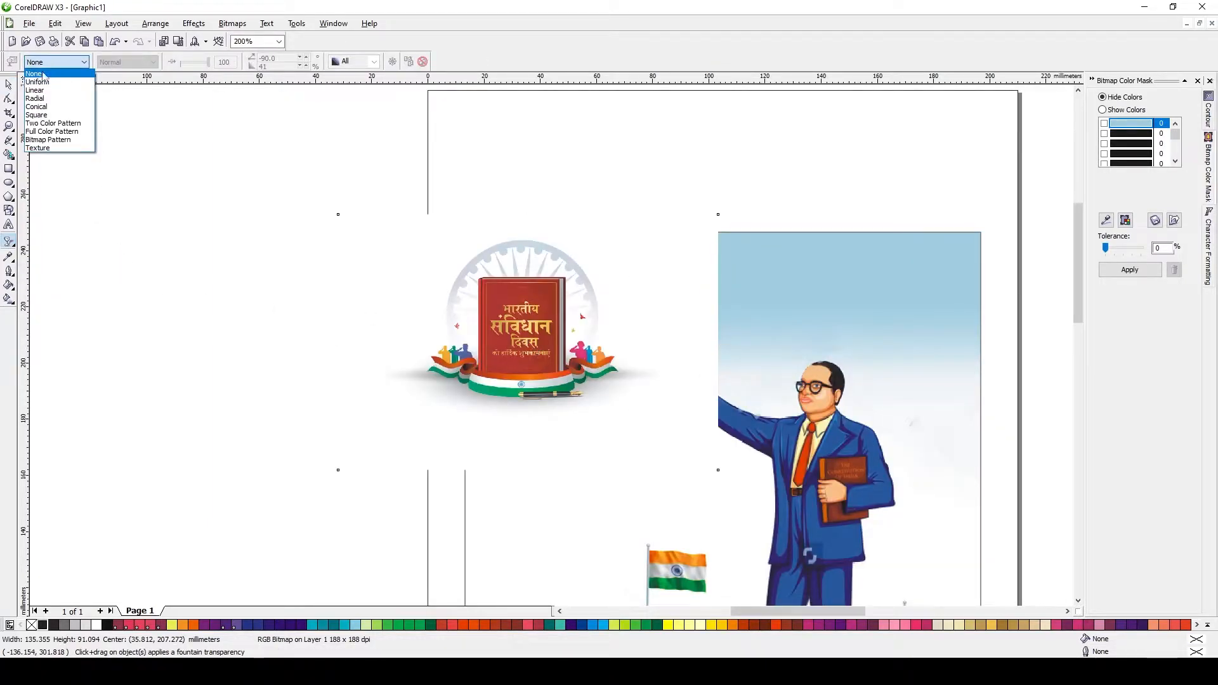
pyautogui.click(45, 78)
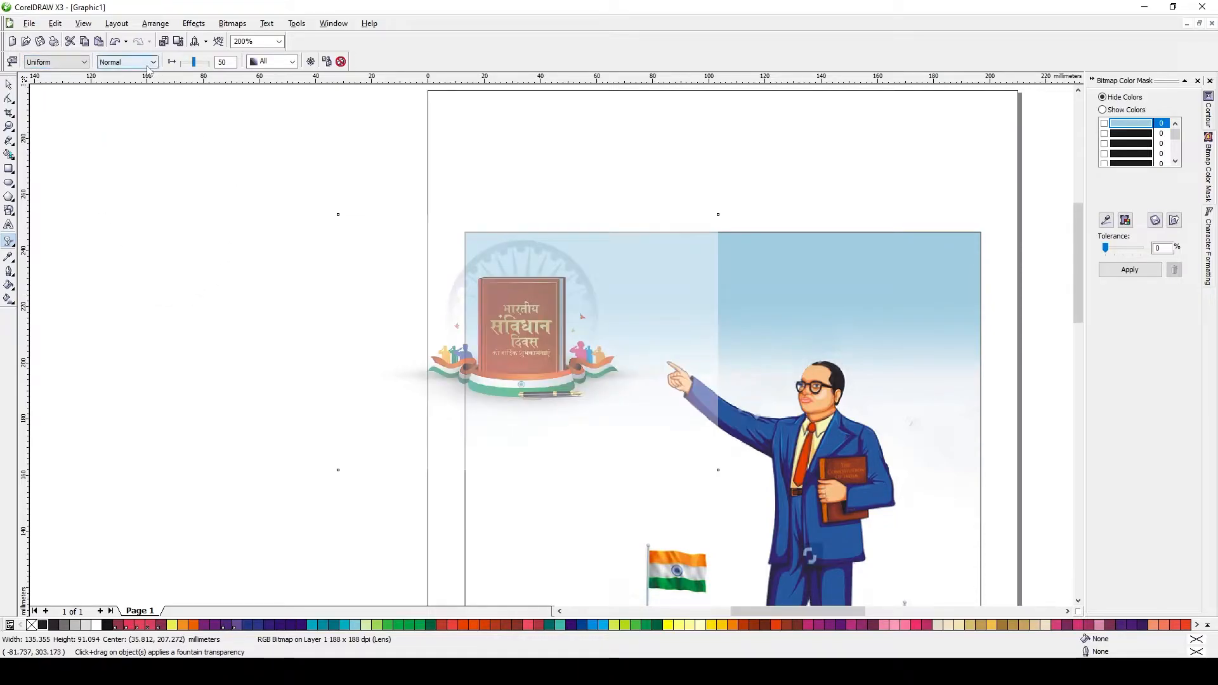
pyautogui.click(150, 64)
pyautogui.click(114, 106)
pyautogui.doubleClick(228, 63)
pyautogui.write('0')
pyautogui.press('Return')
pyautogui.press('space')
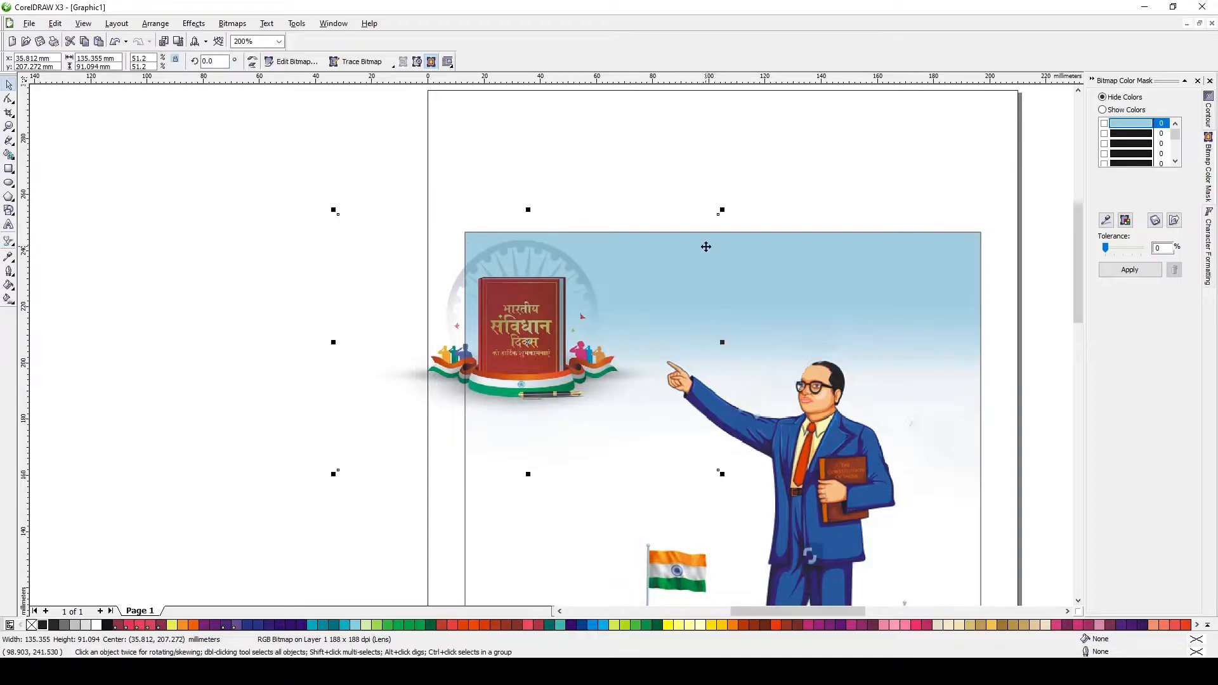
# Scale the book bitmap down to about 85 mm wide and move it off the page to the left.
pyautogui.moveTo(722, 213); pyautogui.dragTo(673, 247)
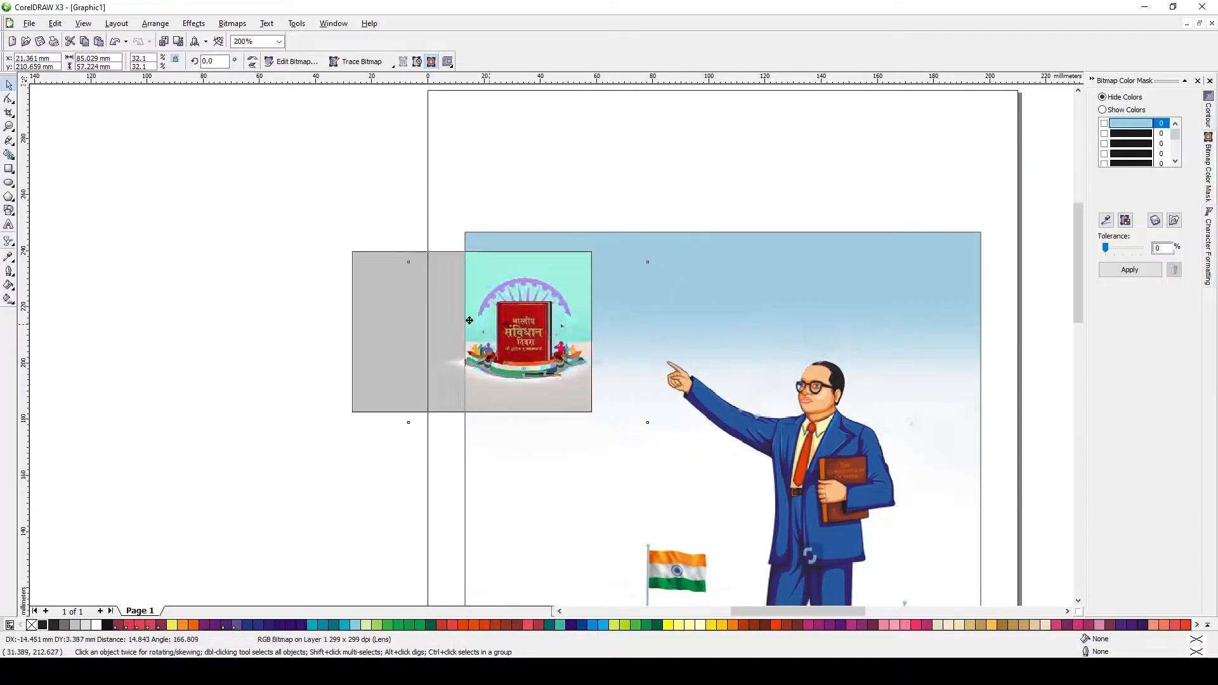
pyautogui.moveTo(618, 345); pyautogui.dragTo(324, 344)
# Crop the book bitmap to about 63 by 57 mm by intersecting it with a rectangle centred on the artwork.
pyautogui.press('F6')
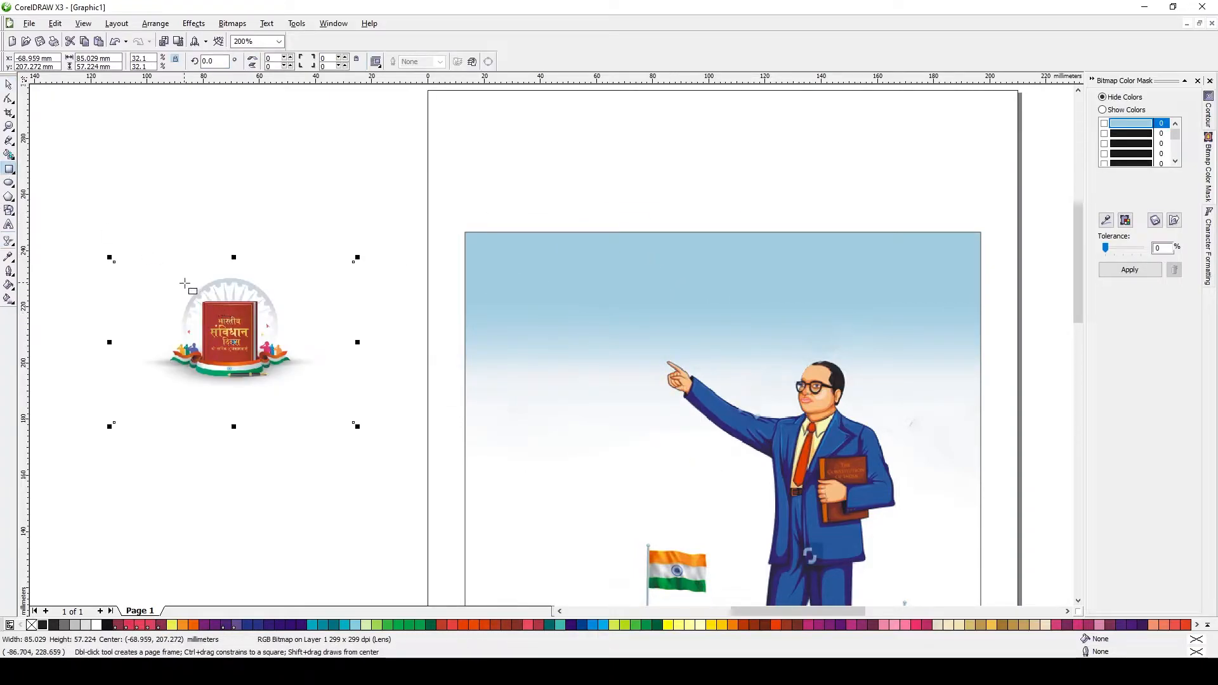
pyautogui.hotkey('shift', 'F9')
pyautogui.moveTo(165, 262); pyautogui.dragTo(324, 422)
pyautogui.press('space')
pyautogui.moveTo(162, 342); pyautogui.dragTo(147, 342)
pyautogui.press('c')
pyautogui.press('Escape')
pyautogui.click(307, 298)
pyautogui.keyDown('shift'); pyautogui.click(340, 280); pyautogui.keyUp('shift')
pyautogui.click(357, 62)
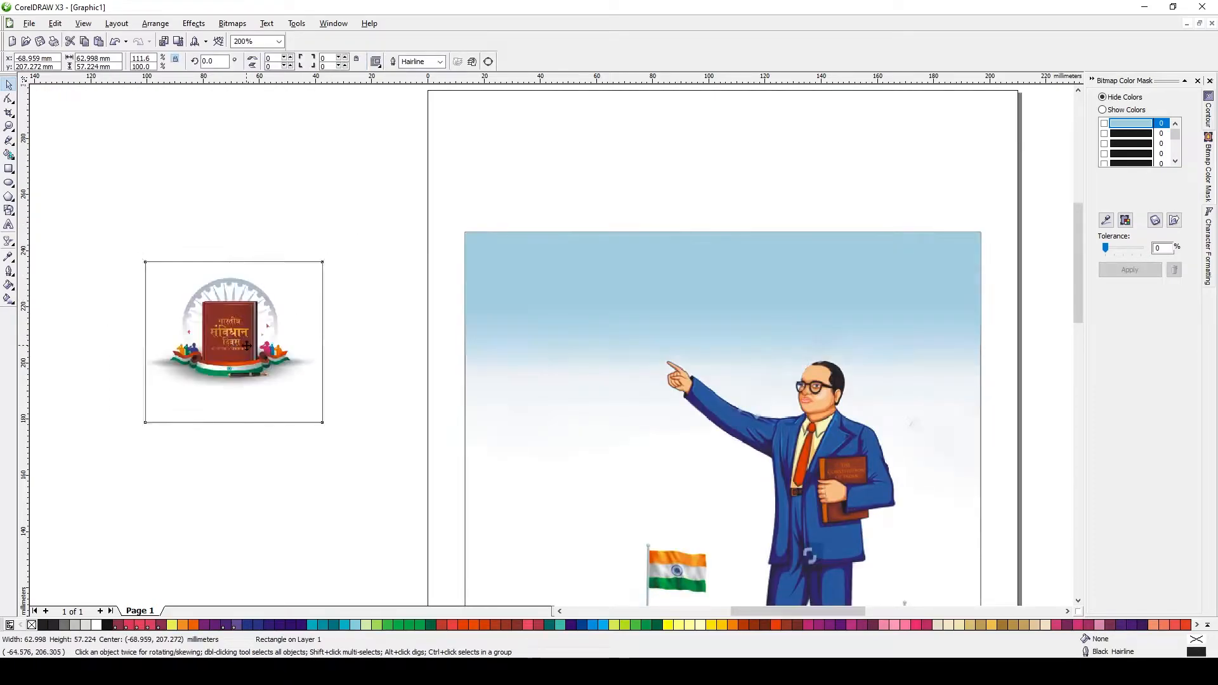
# Place the cropped book bitmap in the frame's upper-left area and scale it to about 68 mm wide.
pyautogui.moveTo(165, 348); pyautogui.dragTo(462, 356)
pyautogui.moveTo(540, 318); pyautogui.dragTo(538, 344)
pyautogui.scroll(1, 562, 324)
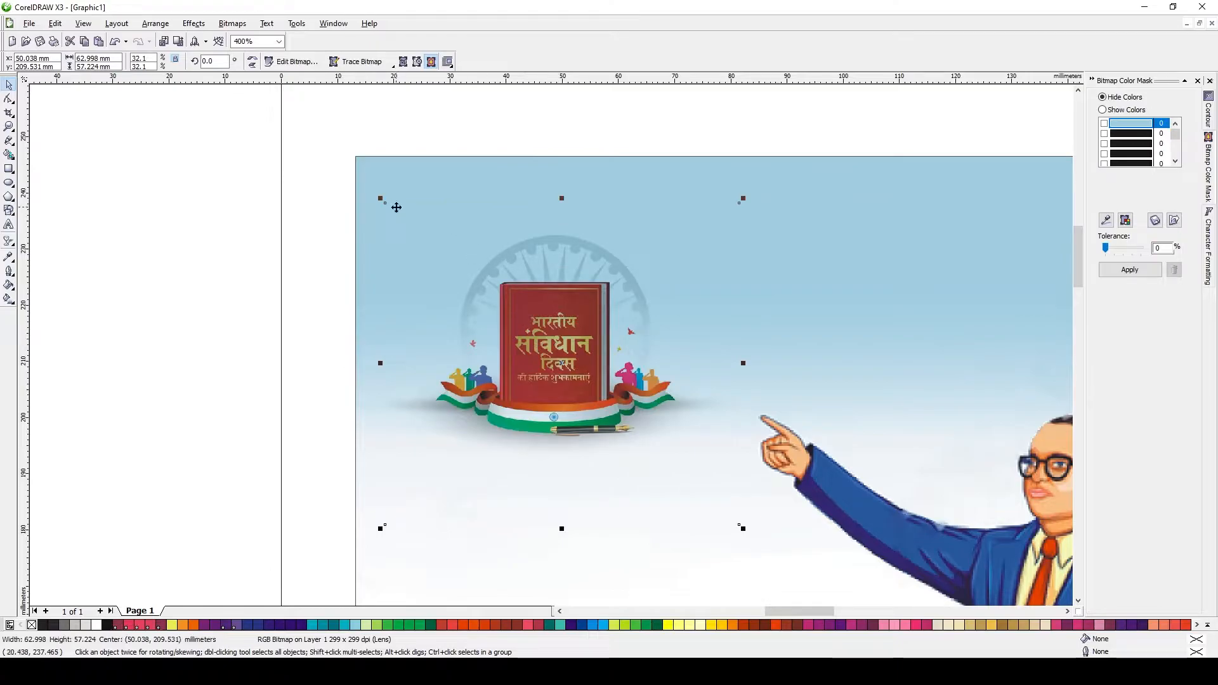
pyautogui.moveTo(383, 201); pyautogui.dragTo(363, 188)
# Align the book bitmap with the frame's top and left edges.
pyautogui.keyDown('shift'); pyautogui.click(414, 167); pyautogui.keyUp('shift')
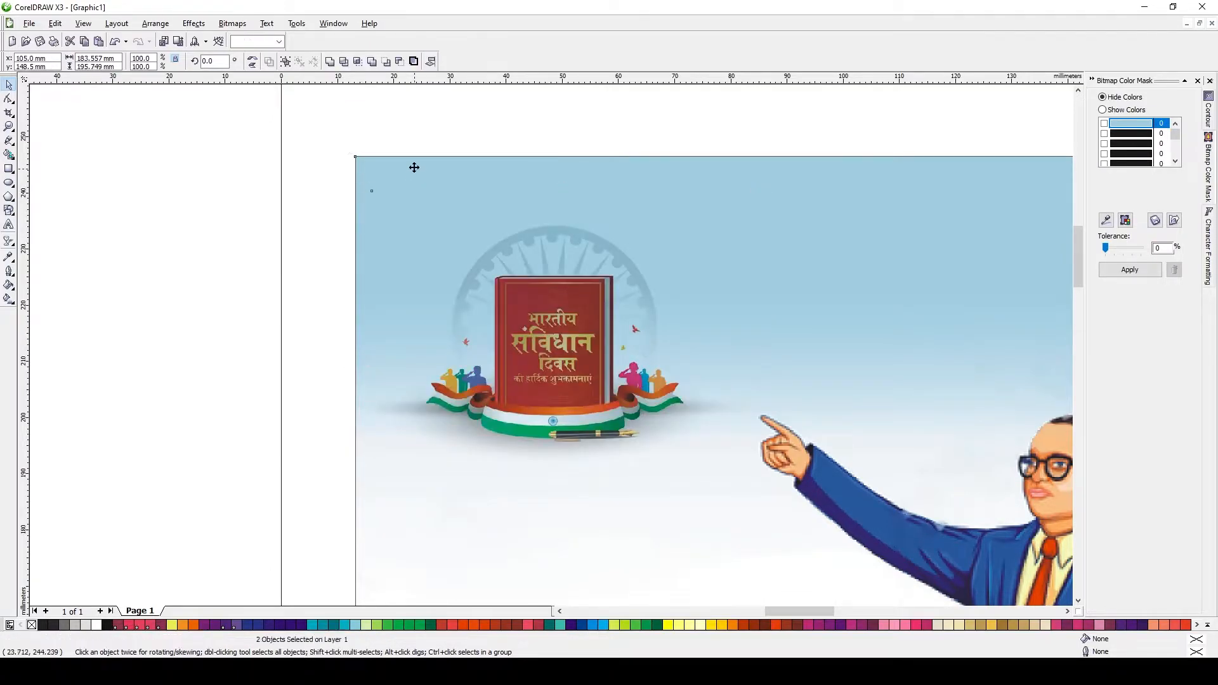
pyautogui.press('t')
pyautogui.press('l')
pyautogui.press('Escape')
# Try duplicating the book bitmap in place.
pyautogui.click(508, 275)
pyautogui.press('+')
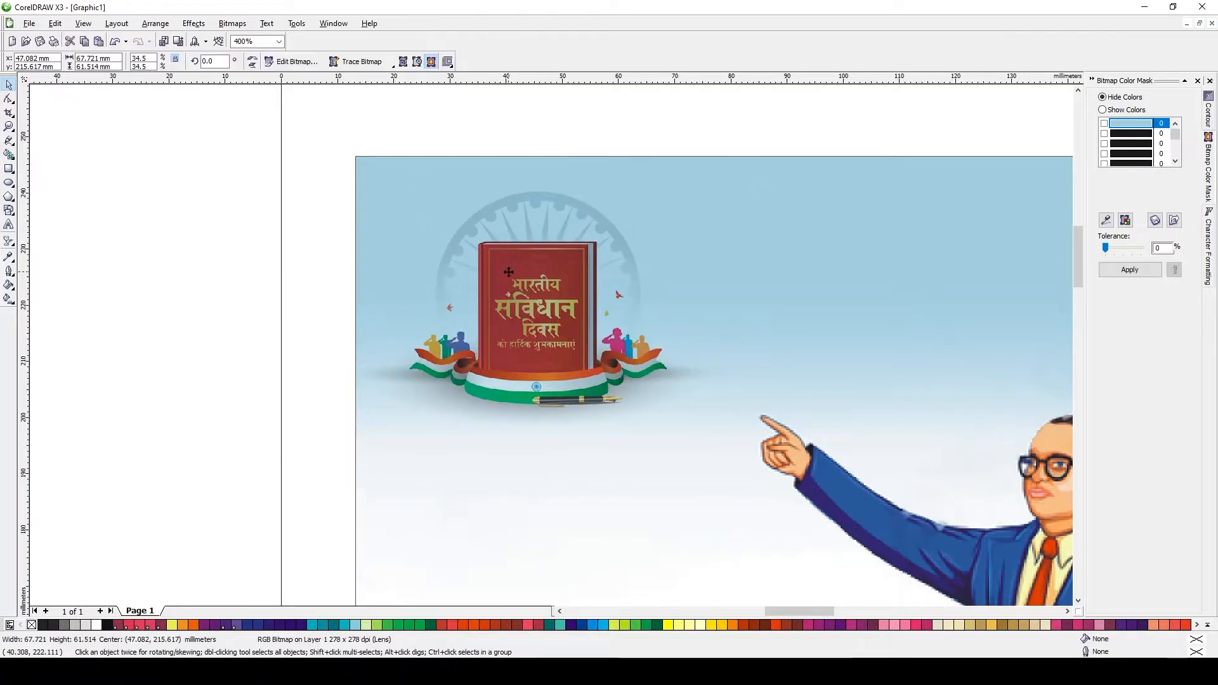
pyautogui.scroll(-1, 606, 425)
pyautogui.moveTo(331, 210); pyautogui.dragTo(704, 508)
pyautogui.click(456, 351)
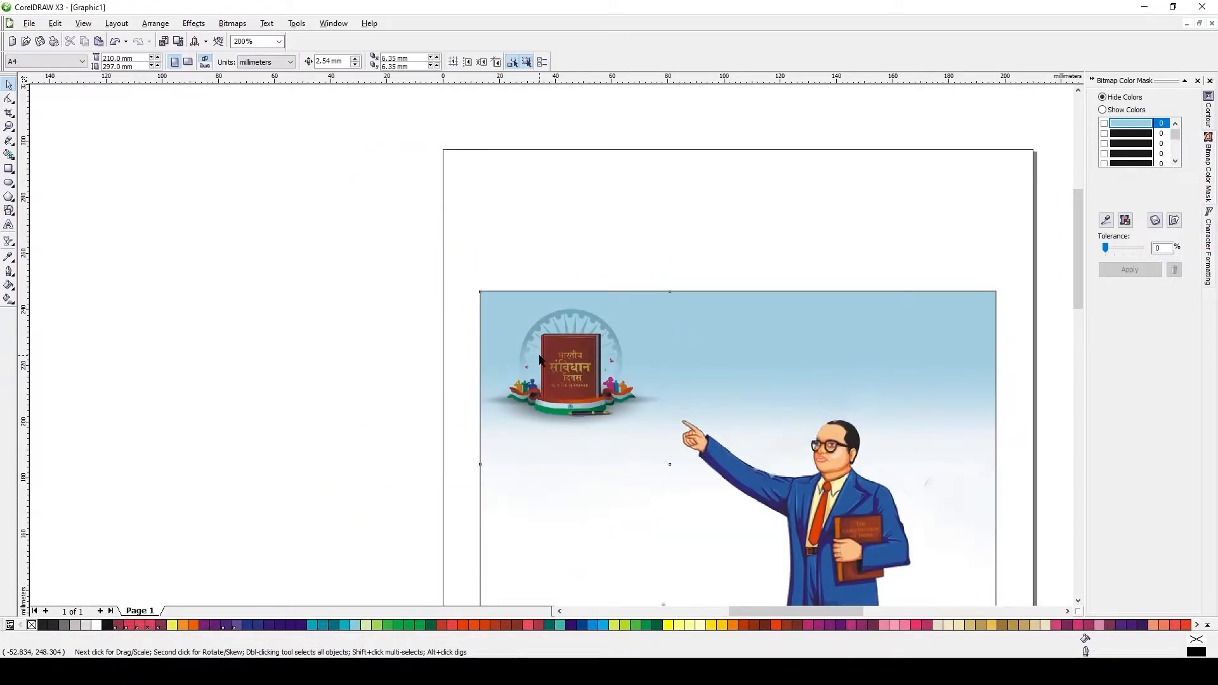
# Move the book bitmap about 17 mm straight down and scale it up to about 75 mm wide.
pyautogui.moveTo(568, 366); pyautogui.dragTo(580, 411)
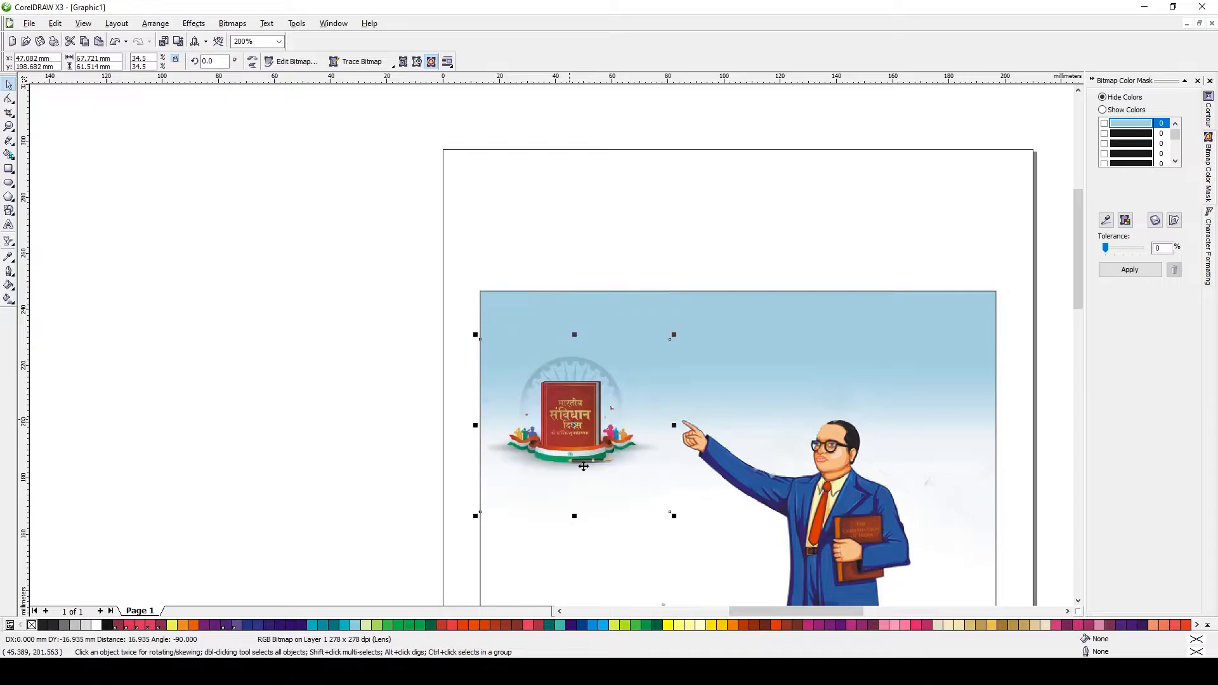
pyautogui.click(579, 411)
pyautogui.click(590, 196)
pyautogui.click(554, 406)
pyautogui.moveTo(673, 335); pyautogui.dragTo(695, 316)
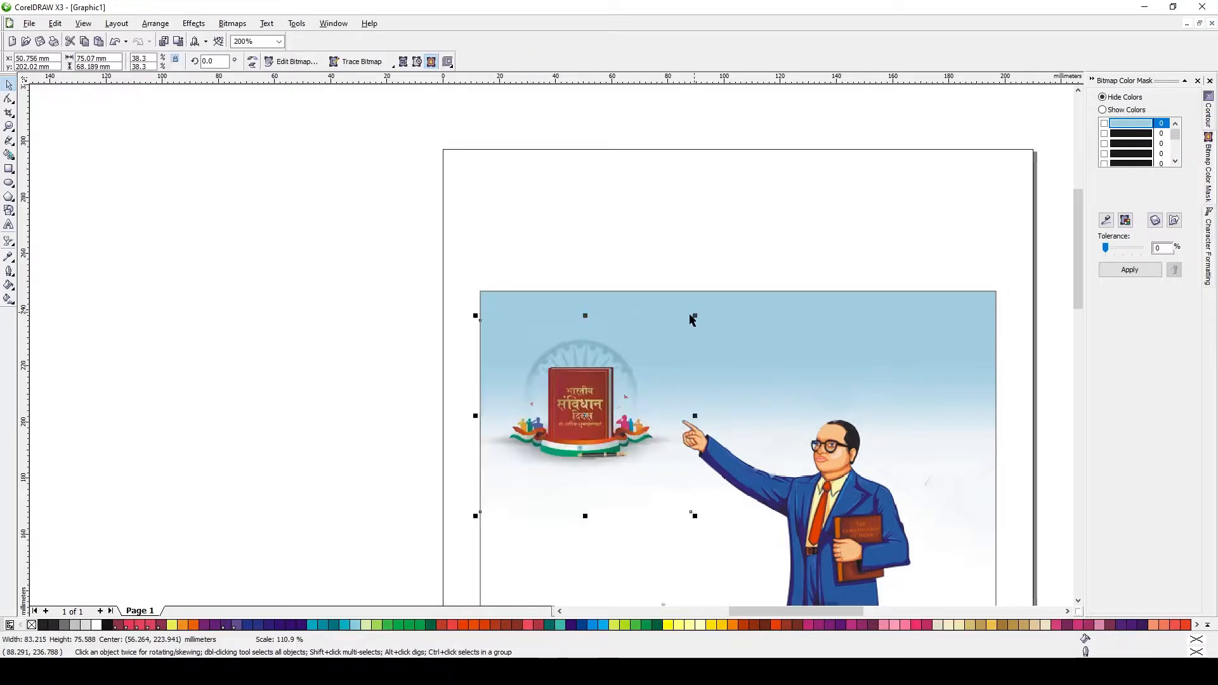
# Enlarge the book bitmap inside the background PowerClip to about 83 mm wide and finish editing the contents.
pyautogui.moveTo(475, 315); pyautogui.dragTo(465, 305)
pyautogui.click(729, 320)
pyautogui.click(565, 272)
pyautogui.keyDown('ctrl'); pyautogui.click(593, 413); pyautogui.keyUp('ctrl')
pyautogui.click(593, 413)
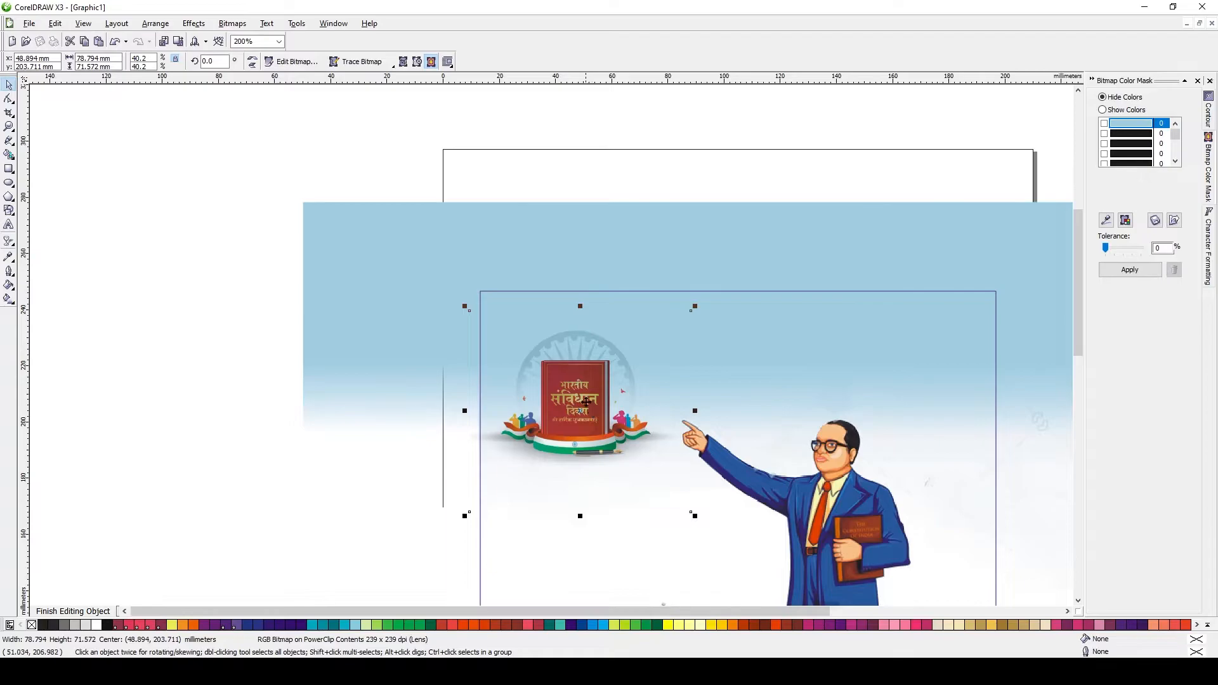
pyautogui.moveTo(695, 307); pyautogui.dragTo(701, 299)
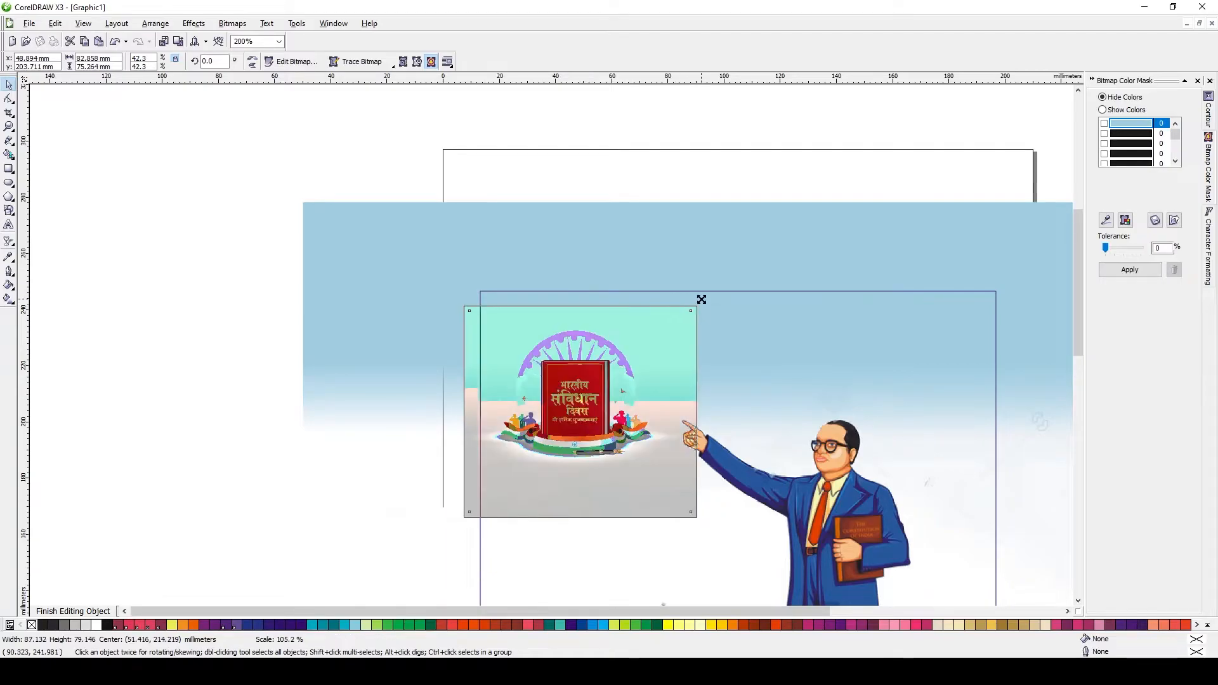
pyautogui.keyDown('ctrl'); pyautogui.click(671, 324); pyautogui.keyUp('ctrl')
pyautogui.scroll(-1, 558, 345)
pyautogui.click(556, 564)
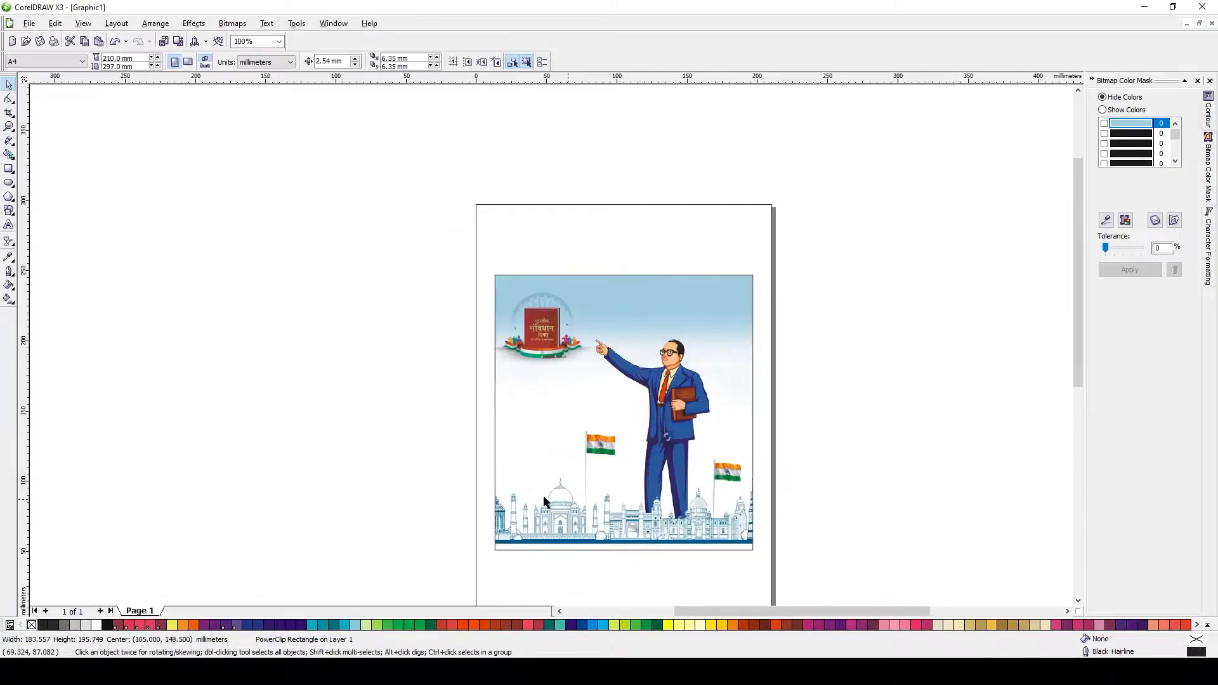
# Move the yellow Hindi lettering bitmap onto the empty area just left of the poster page.
pyautogui.scroll(-1, 544, 357)
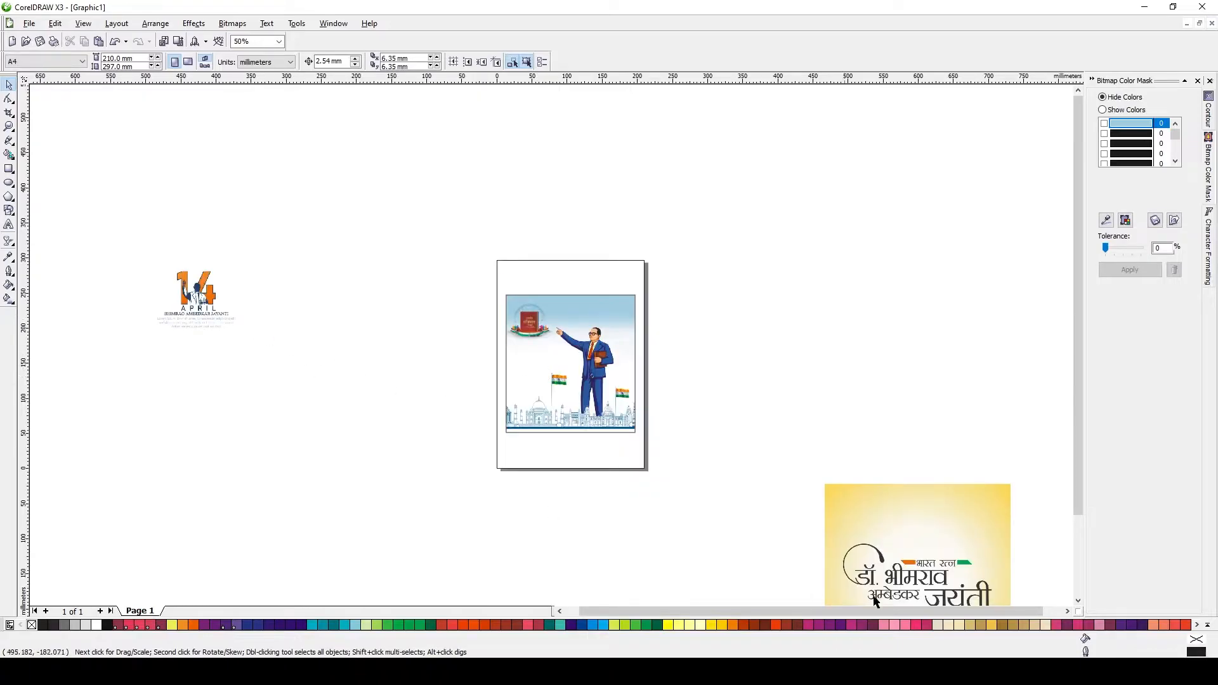
pyautogui.moveTo(909, 564); pyautogui.dragTo(366, 390)
pyautogui.scroll(1, 418, 412)
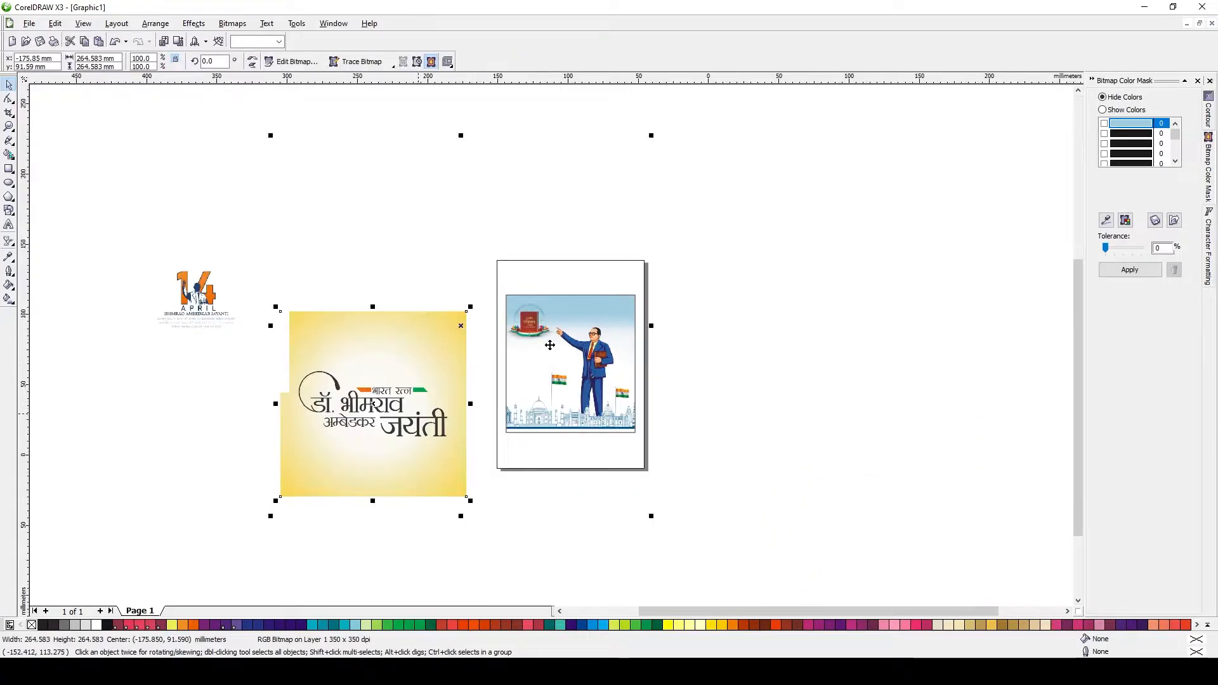
pyautogui.moveTo(478, 415); pyautogui.dragTo(522, 469)
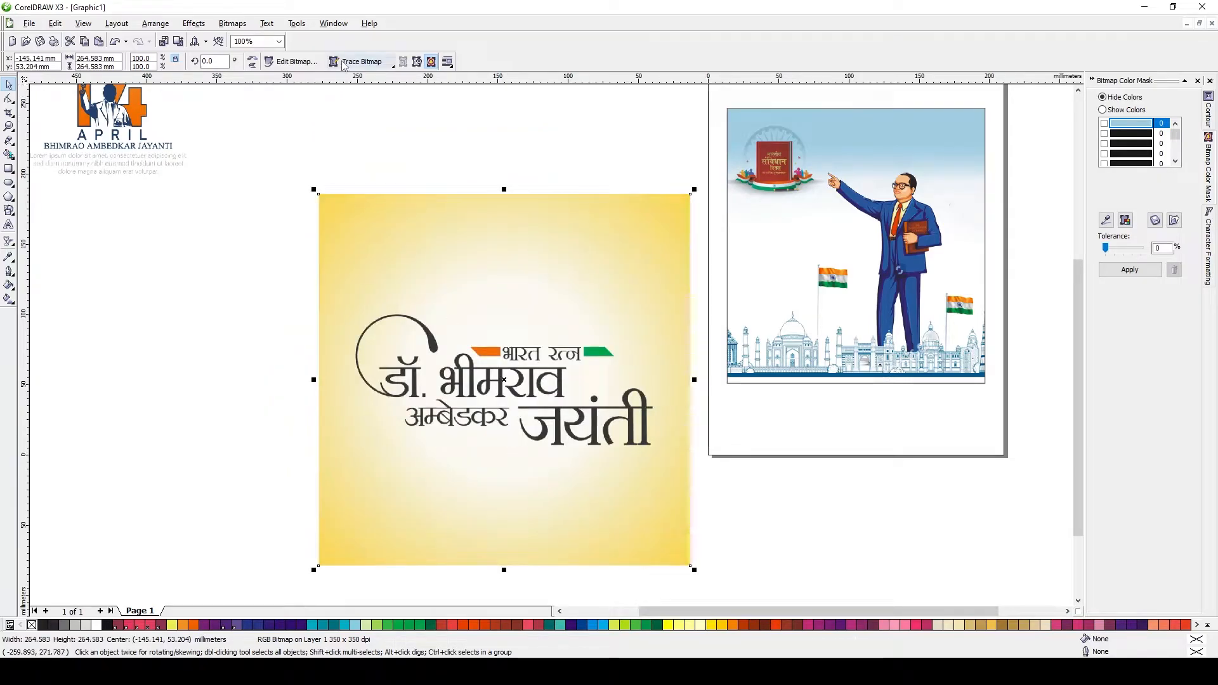
# Draw a rectangle about 229 × 116 mm around the Hindi lettering and centre it on the yellow bitmap.
pyautogui.click(9, 169)
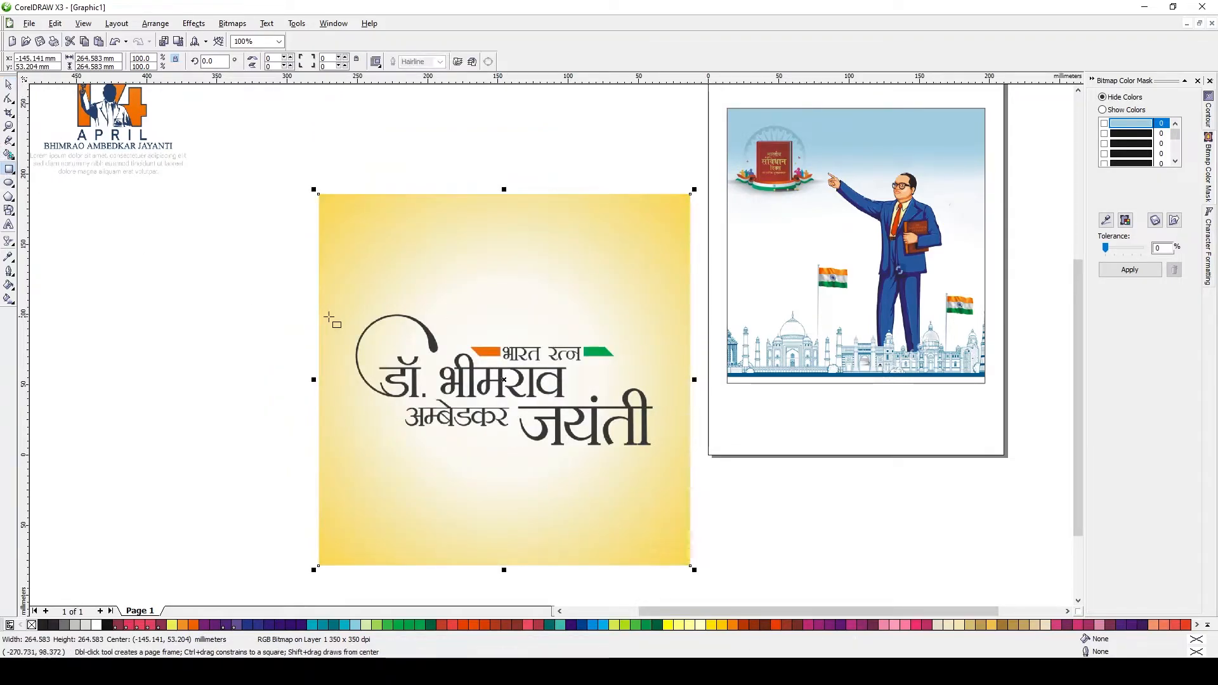
pyautogui.moveTo(340, 304)
pyautogui.mouseDown()
pyautogui.moveTo(584, 448)
pyautogui.moveTo(664, 464)
pyautogui.mouseUp()
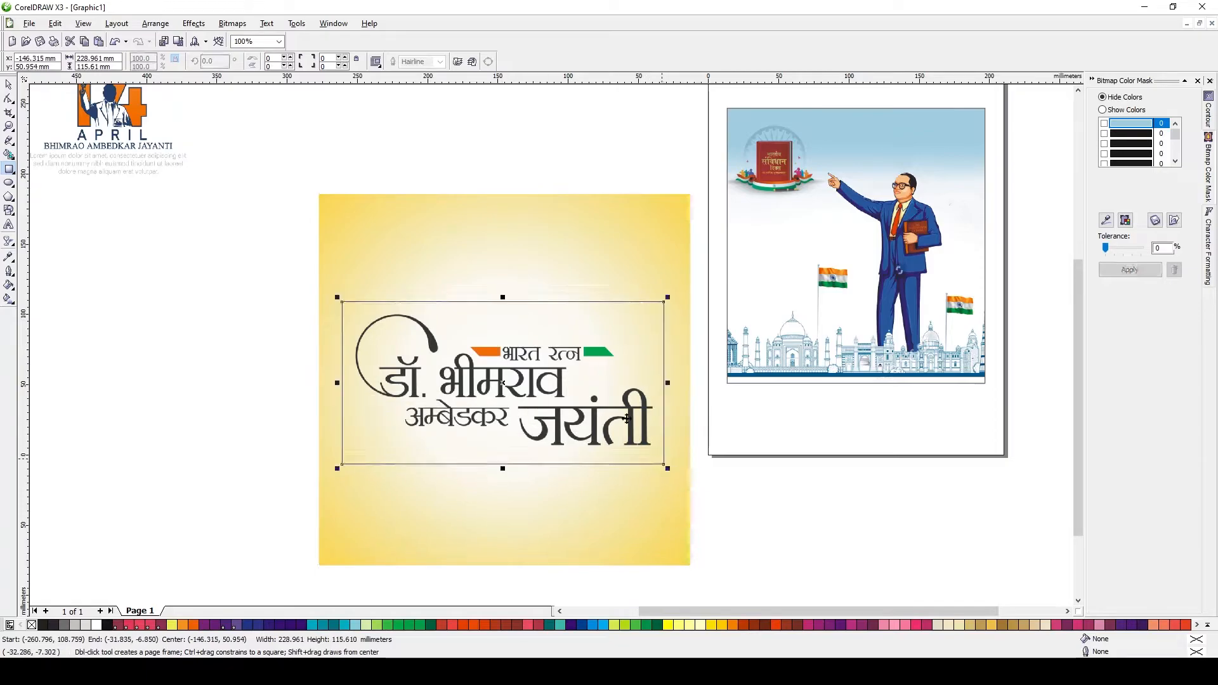
pyautogui.press('space')
pyautogui.press('c')
pyautogui.press('e')
pyautogui.press('Escape')
# Crop the lettering bitmap by intersecting it with the rectangle, and delete the full bitmap and the rectangle.
pyautogui.click(607, 298)
pyautogui.keyDown('shift'); pyautogui.click(590, 262); pyautogui.keyUp('shift')
pyautogui.click(357, 63)
pyautogui.press('Escape')
pyautogui.click(471, 219)
pyautogui.press('Delete')
pyautogui.click(489, 373)
pyautogui.press('Delete')
# Trace the cropped lettering bitmap with PowerTRACE as line art in 14 RGB colours with background removal.
pyautogui.click(488, 374)
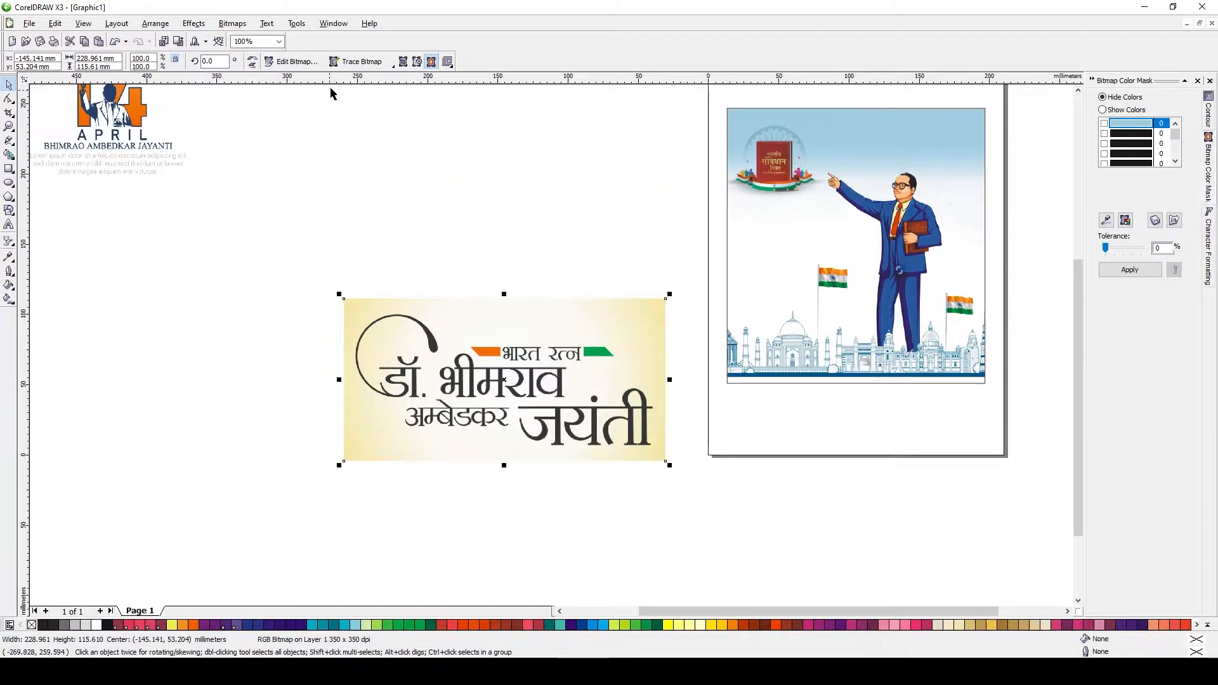
pyautogui.click(359, 61)
pyautogui.click(357, 91)
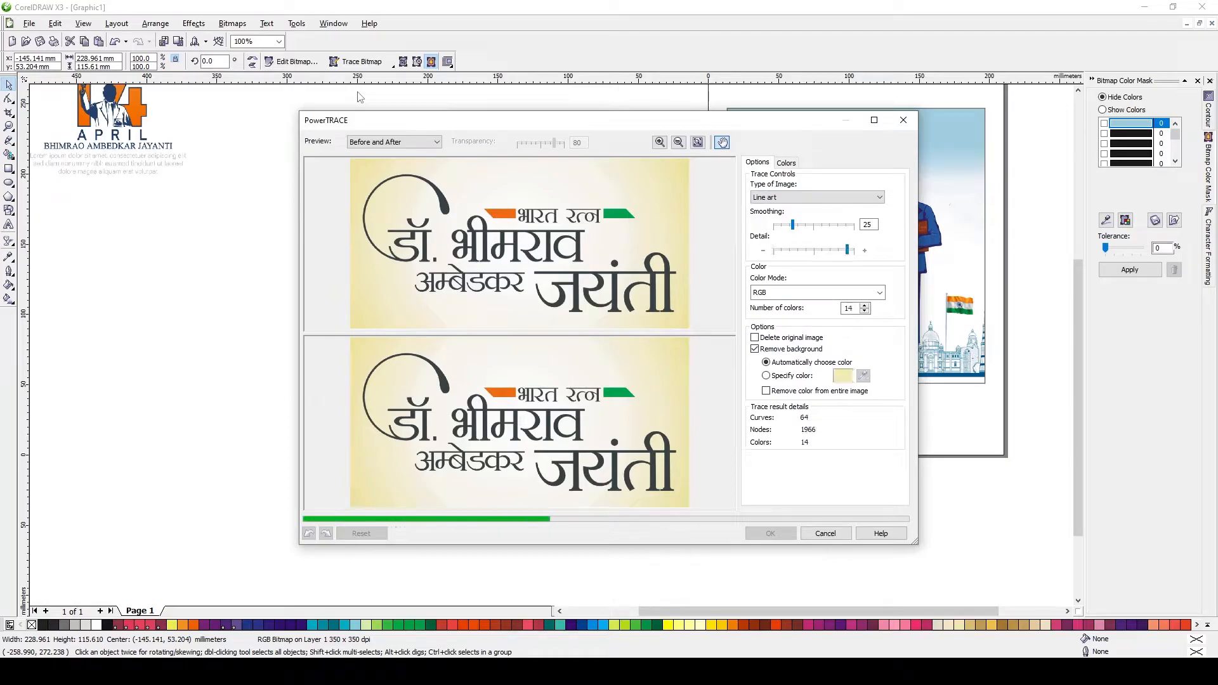
pyautogui.click(770, 533)
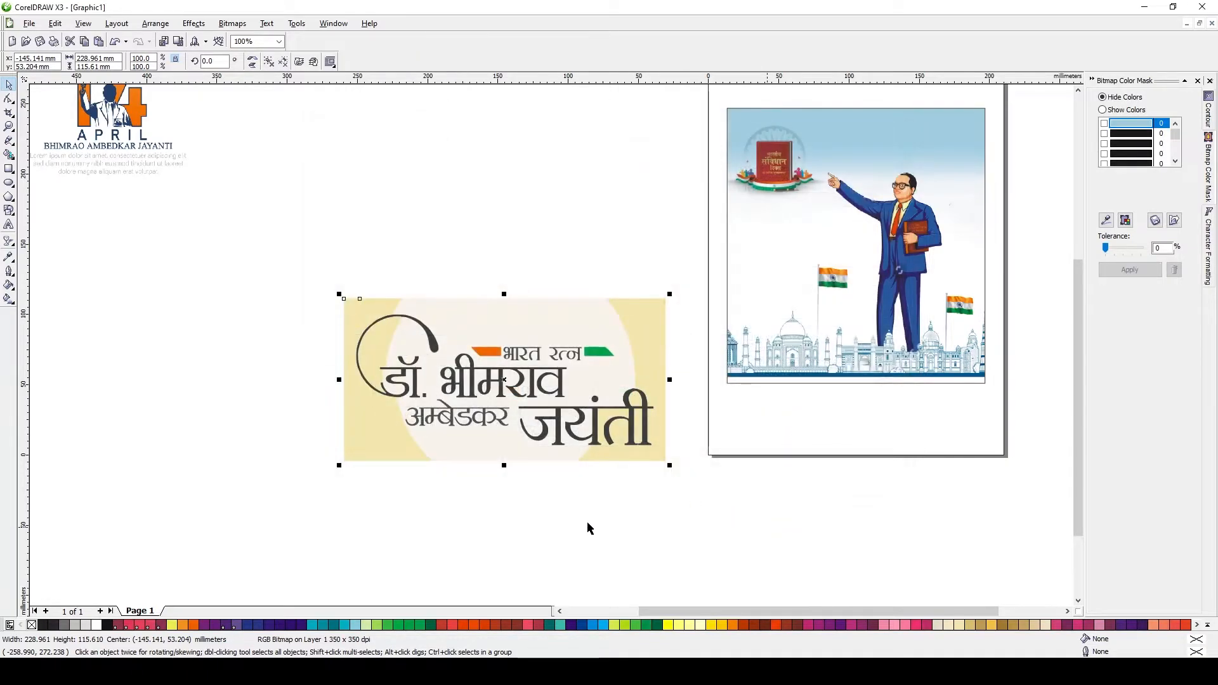
# Move the traced group slightly off the cropped lettering bitmap and delete the original bitmap.
pyautogui.moveTo(596, 421)
pyautogui.mouseDown()
pyautogui.moveTo(769, 525)
pyautogui.moveTo(534, 413)
pyautogui.moveTo(578, 389)
pyautogui.mouseUp()
pyautogui.hotkey('shift', 'F9')
pyautogui.click(520, 357)
pyautogui.press('Delete')
pyautogui.click(696, 515)
pyautogui.hotkey('shift', 'F9')
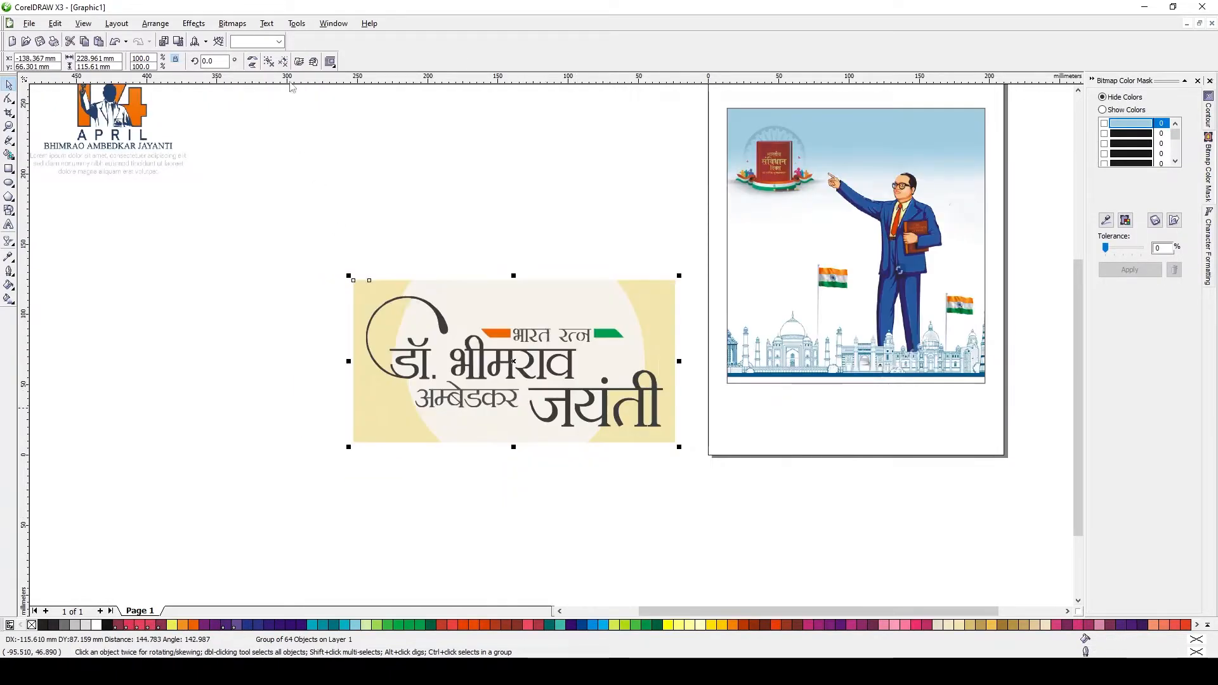
# Ungroup the traced lettering and delete the large cream background shape behind it.
pyautogui.click(269, 62)
pyautogui.press('Escape')
pyautogui.click(469, 362)
pyautogui.moveTo(469, 362); pyautogui.dragTo(465, 166)
pyautogui.press('Delete')
pyautogui.click(614, 309)
pyautogui.press('Delete')
# Delete the remaining pale yellow background shapes around both ends of the traced lettering.
pyautogui.click(665, 296)
pyautogui.press('Delete')
pyautogui.click(628, 436)
pyautogui.press('Delete')
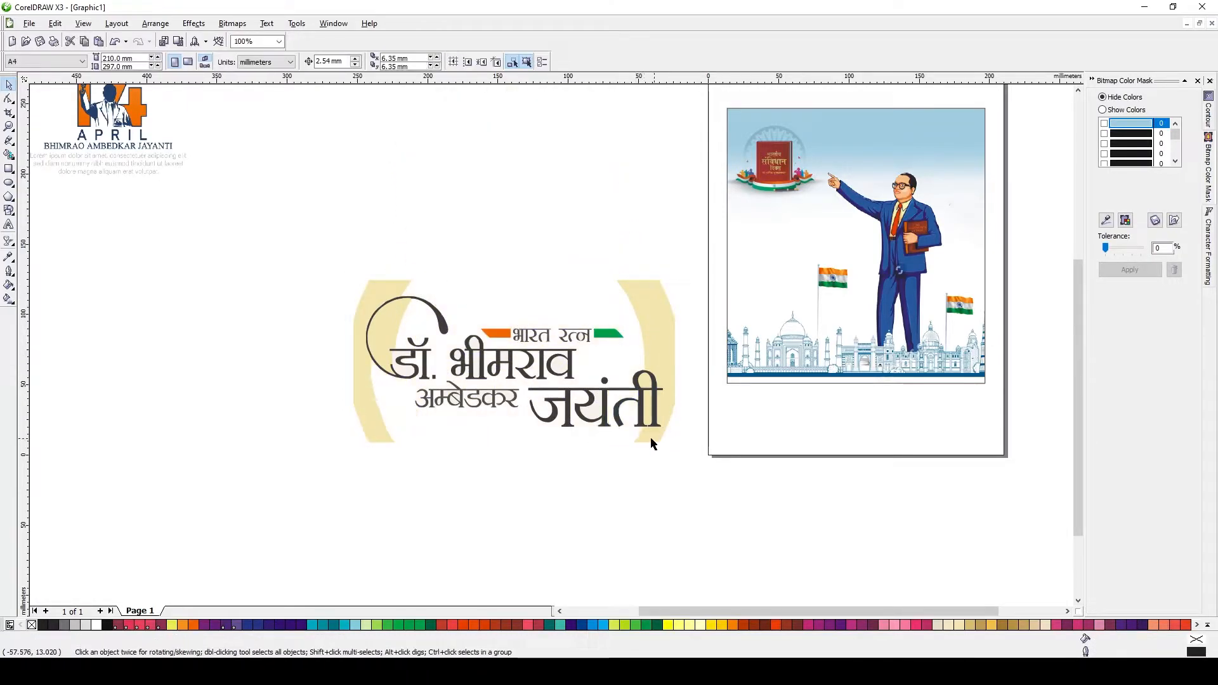
pyautogui.click(656, 354)
pyautogui.press('Delete')
pyautogui.click(638, 360)
pyautogui.press('Delete')
pyautogui.press('Delete')
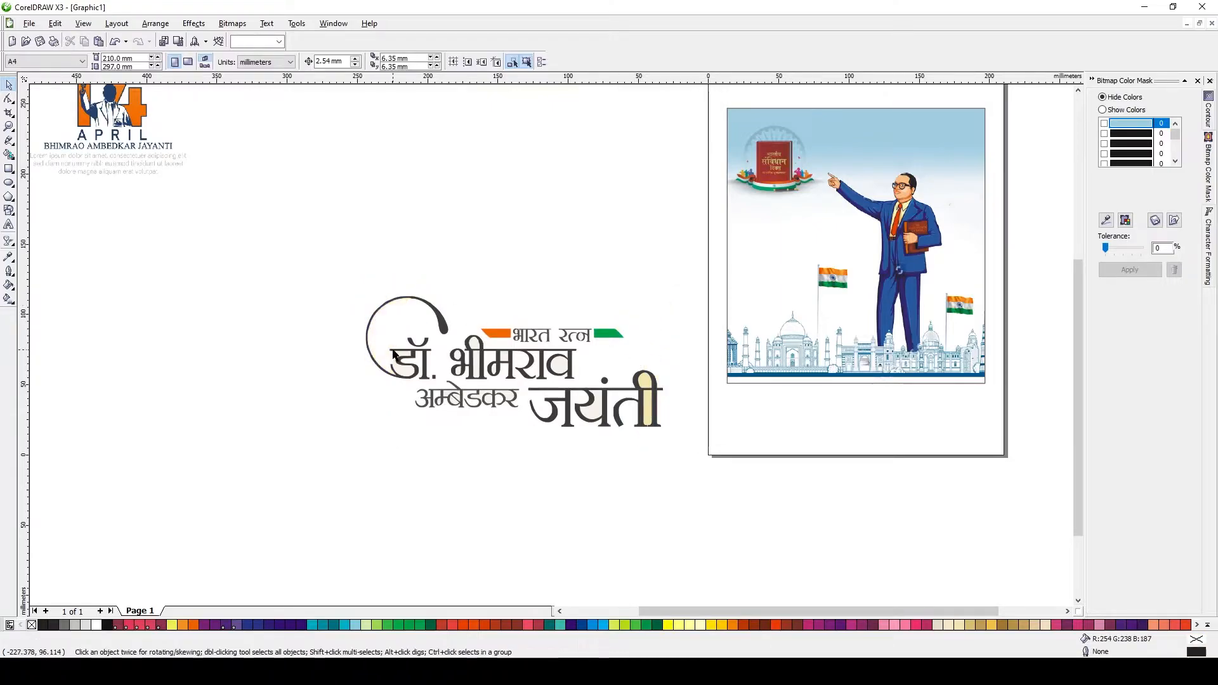
# Delete background-coloured fills left inside the traced lettering, including the yellow fill in the last letter of जयंती.
pyautogui.click(647, 407)
pyautogui.press('Delete')
pyautogui.click(646, 384)
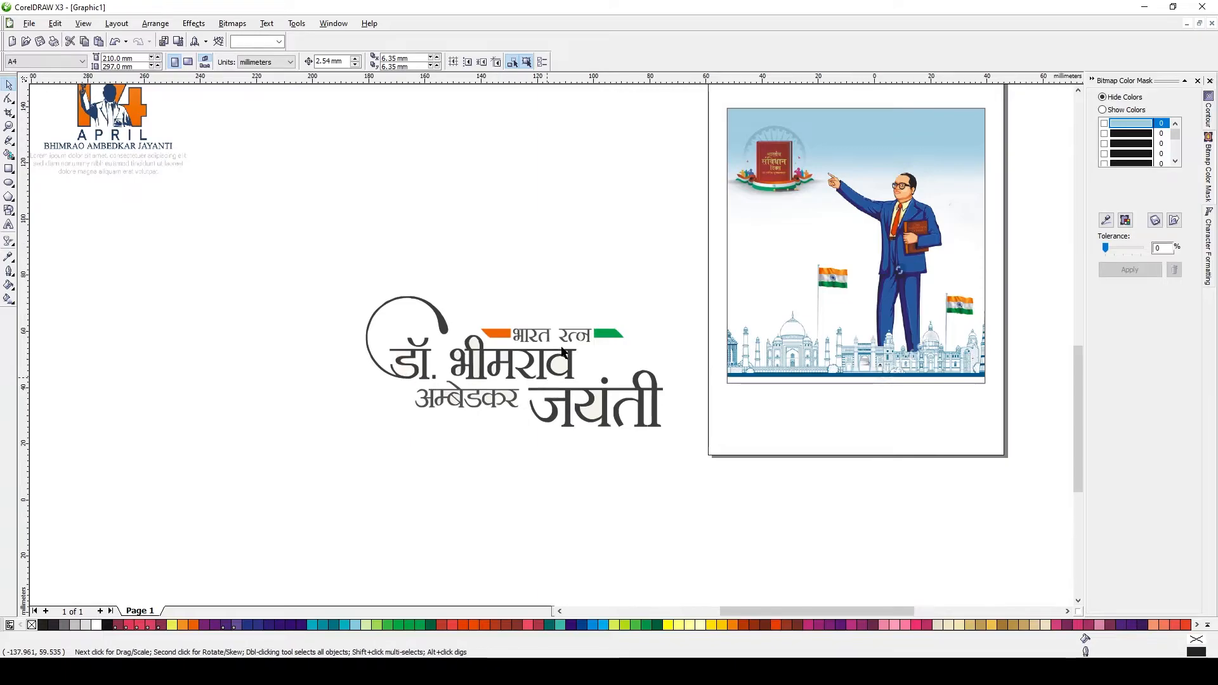
pyautogui.scroll(1, 565, 349)
pyautogui.press('Delete')
pyautogui.click(410, 316)
pyautogui.press('Delete')
pyautogui.click(410, 276)
pyautogui.press('Delete')
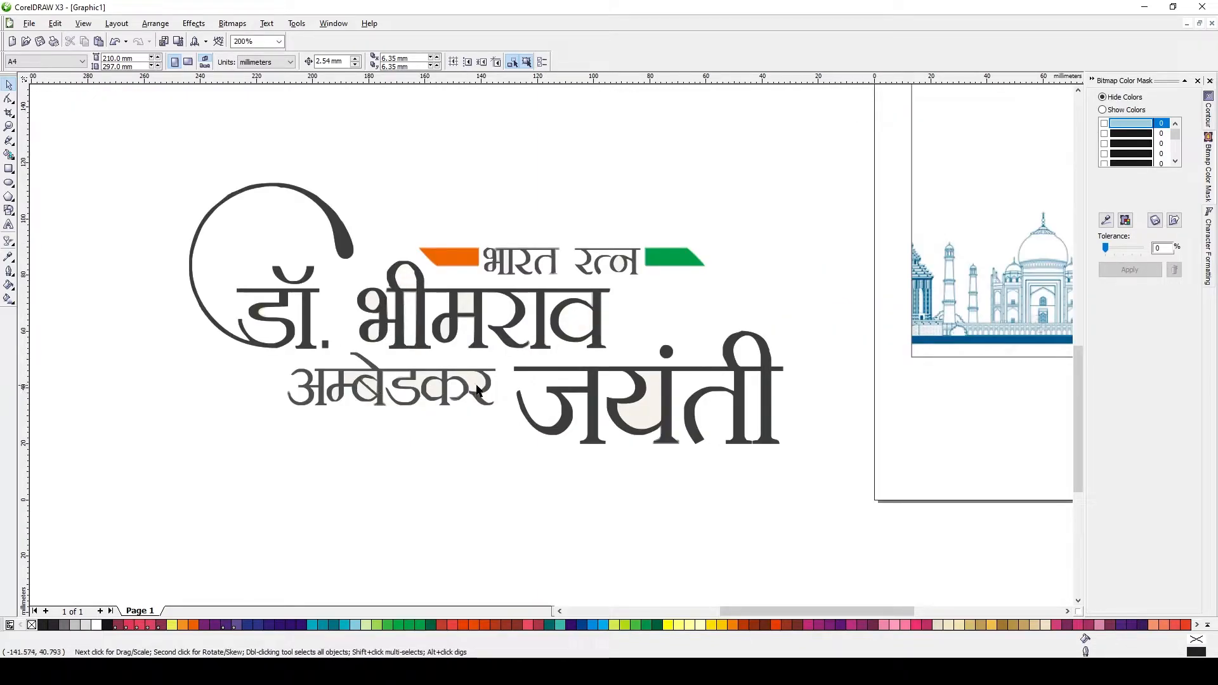
# Move the अम्बेडकर, जयंती, भीमराव and डॉ shapes about 60 mm straight down, away from the trace leftovers.
pyautogui.click(475, 401)
pyautogui.moveTo(476, 401); pyautogui.dragTo(472, 556)
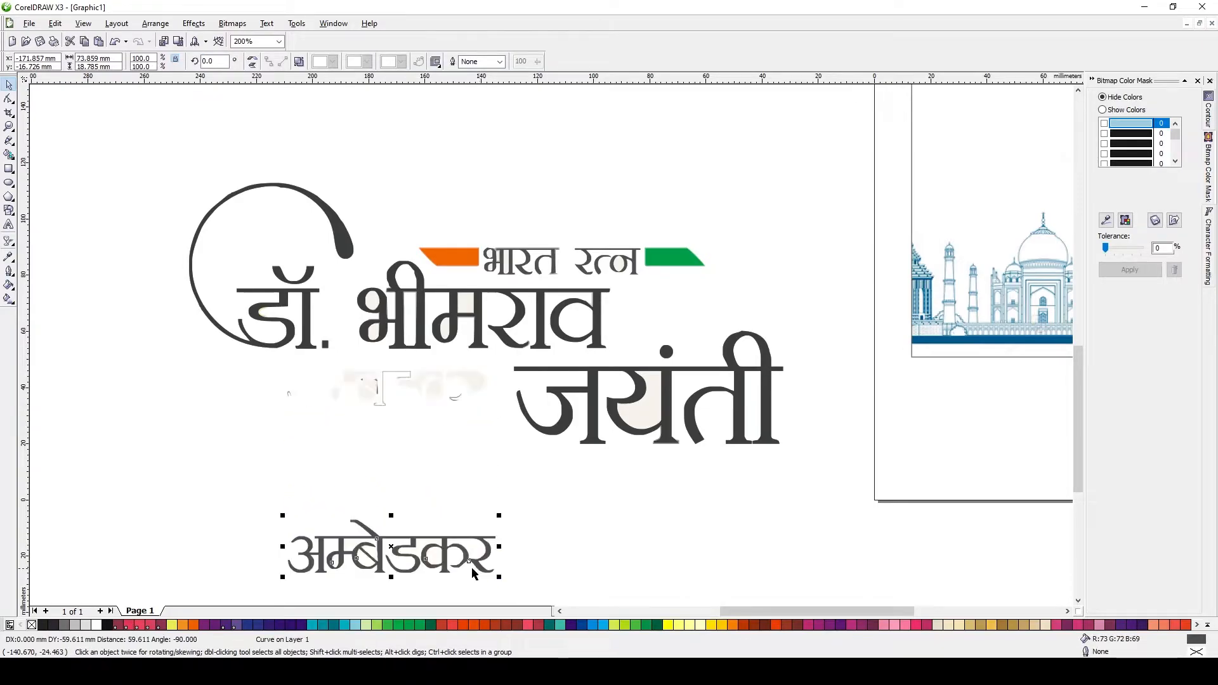
pyautogui.click(585, 412)
pyautogui.click(593, 405)
pyautogui.scroll(-1, 593, 405)
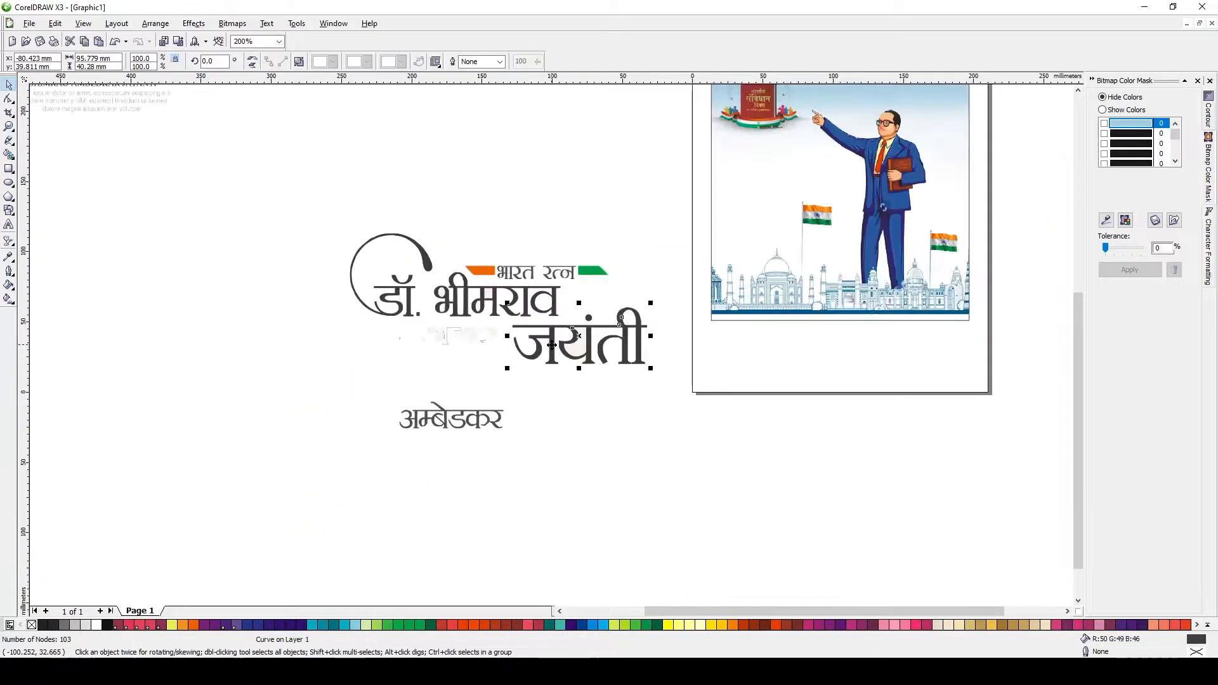
pyautogui.moveTo(551, 344); pyautogui.dragTo(551, 428)
pyautogui.click(589, 319)
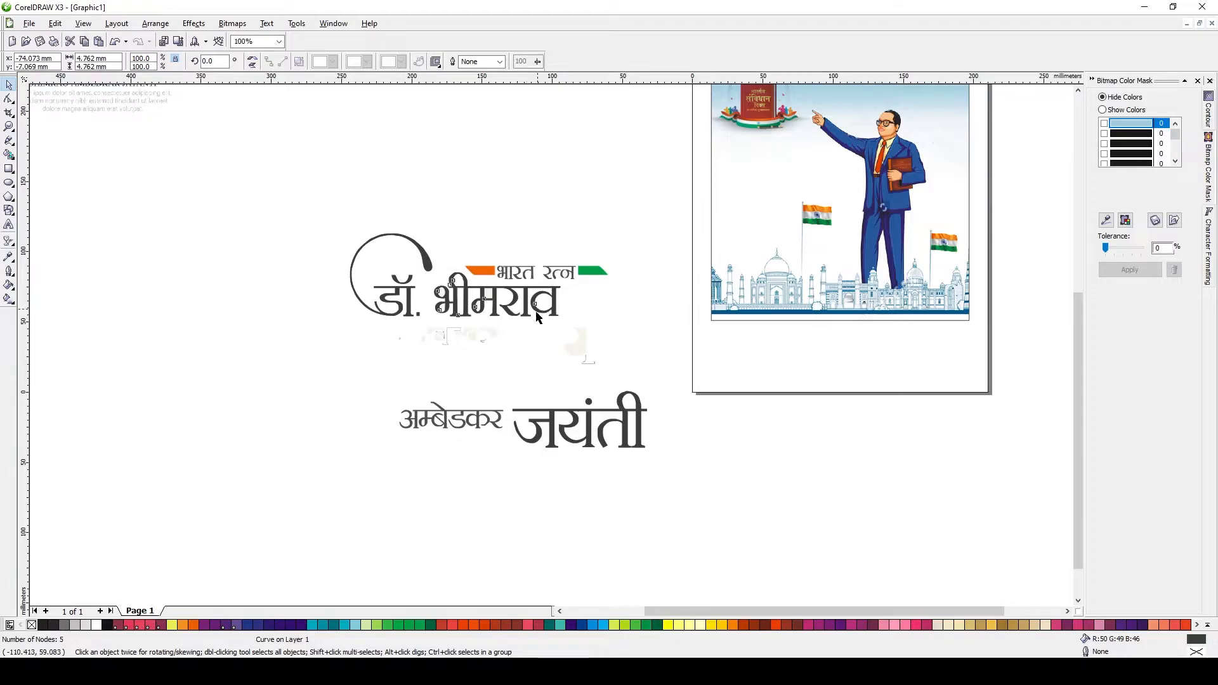
pyautogui.moveTo(537, 317); pyautogui.dragTo(537, 403)
pyautogui.moveTo(410, 322); pyautogui.dragTo(410, 406)
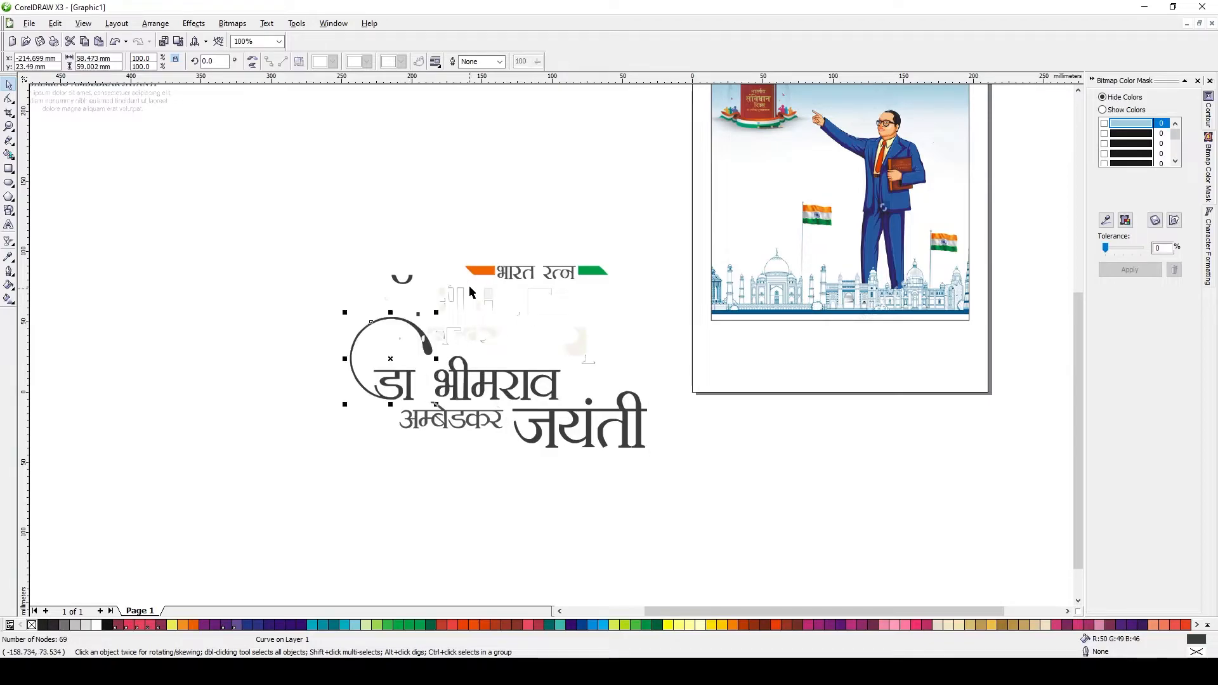
# Move the letter pieces of भारत straight down by the same distance to sit above भीमराव.
pyautogui.click(505, 274)
pyautogui.moveTo(507, 274); pyautogui.dragTo(507, 357)
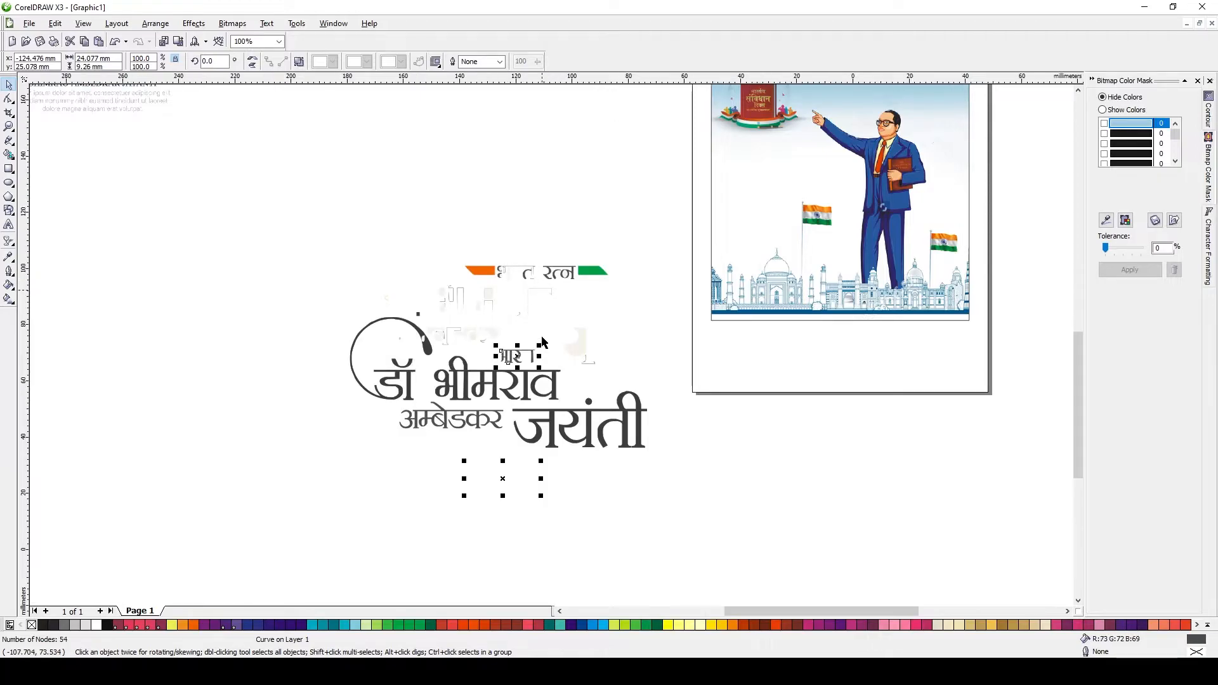
pyautogui.scroll(1, 542, 295)
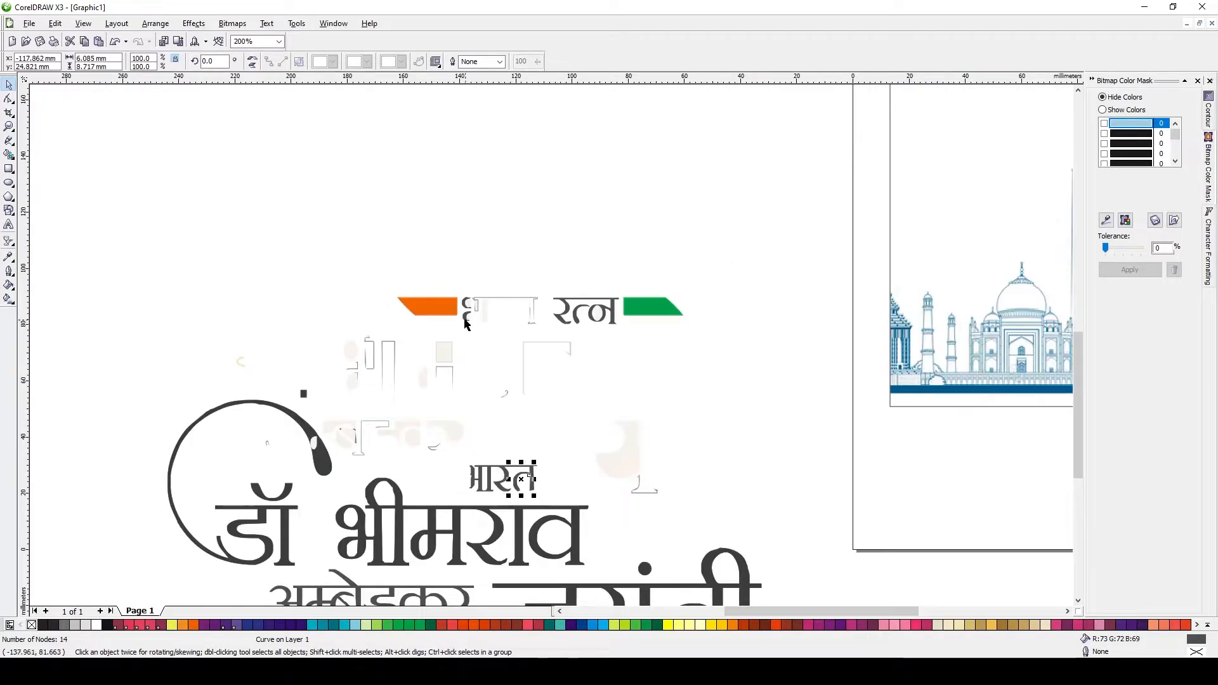
pyautogui.scroll(1, 466, 331)
pyautogui.hotkey('ctrl', 'r')
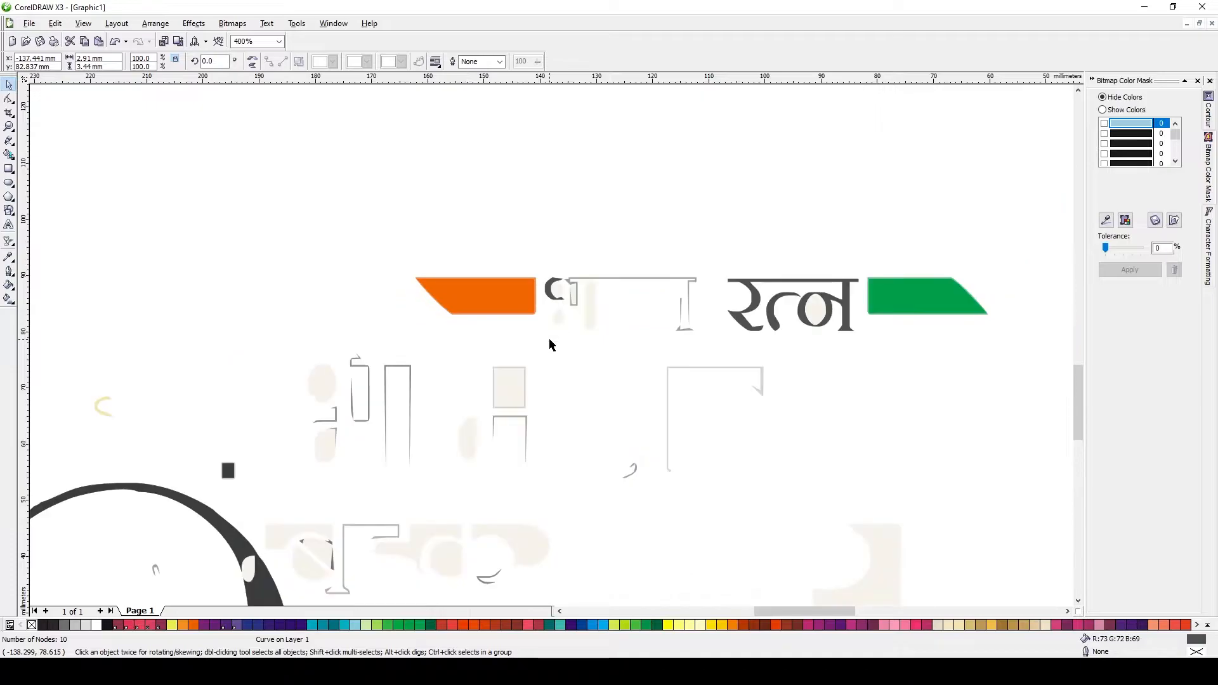
pyautogui.click(550, 297)
# Repeat the downward move for the रत्न letter pieces and the orange and green bars.
pyautogui.click(742, 319)
pyautogui.hotkey('ctrl', 'r')
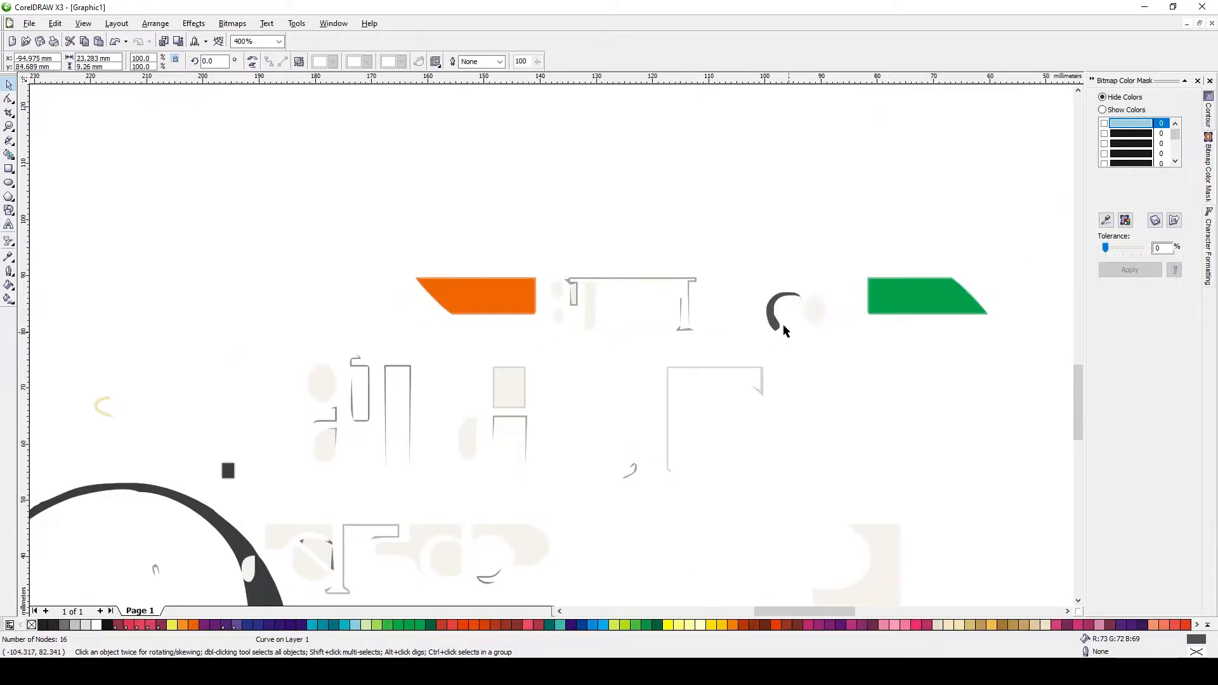
pyautogui.click(773, 322)
pyautogui.hotkey('ctrl', 'r')
pyautogui.scroll(-1, 515, 357)
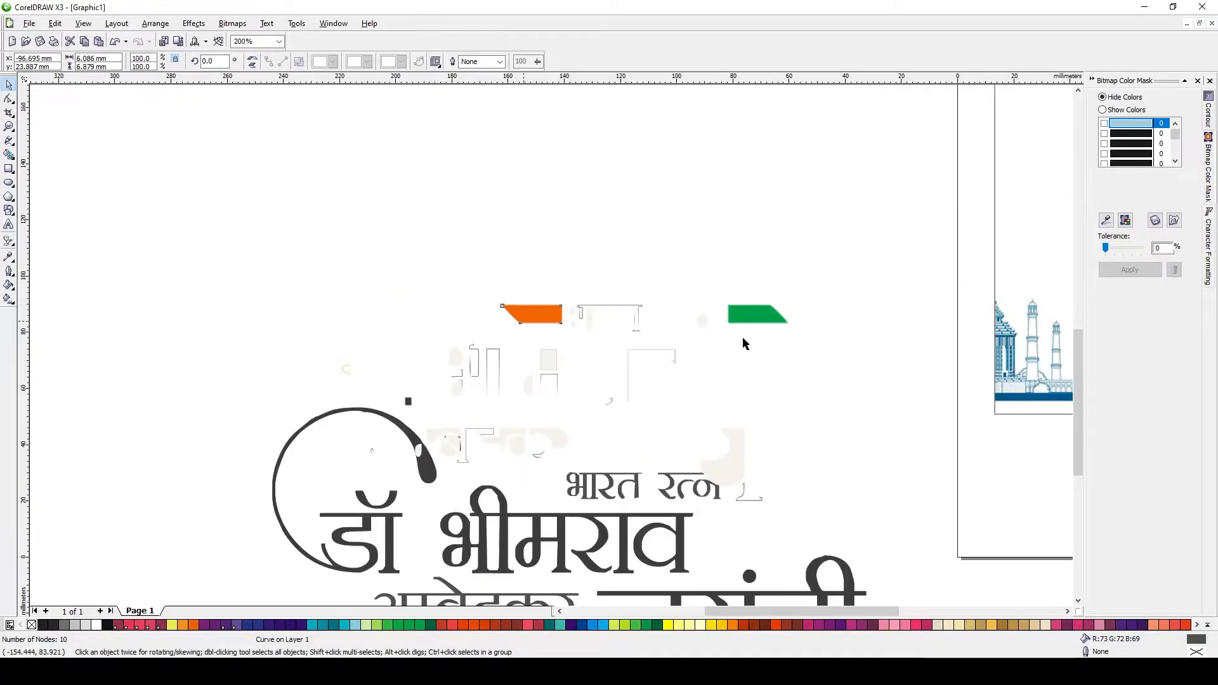
pyautogui.hotkey('ctrl', 'r')
pyautogui.click(758, 315)
pyautogui.hotkey('ctrl', 'r')
# Delete the leftover background fills and stray outlines above the separated lettering.
pyautogui.click(781, 424)
pyautogui.click(737, 451)
pyautogui.press('Delete')
pyautogui.click(736, 440)
pyautogui.press('Delete')
pyautogui.hotkey('shift', 'F9')
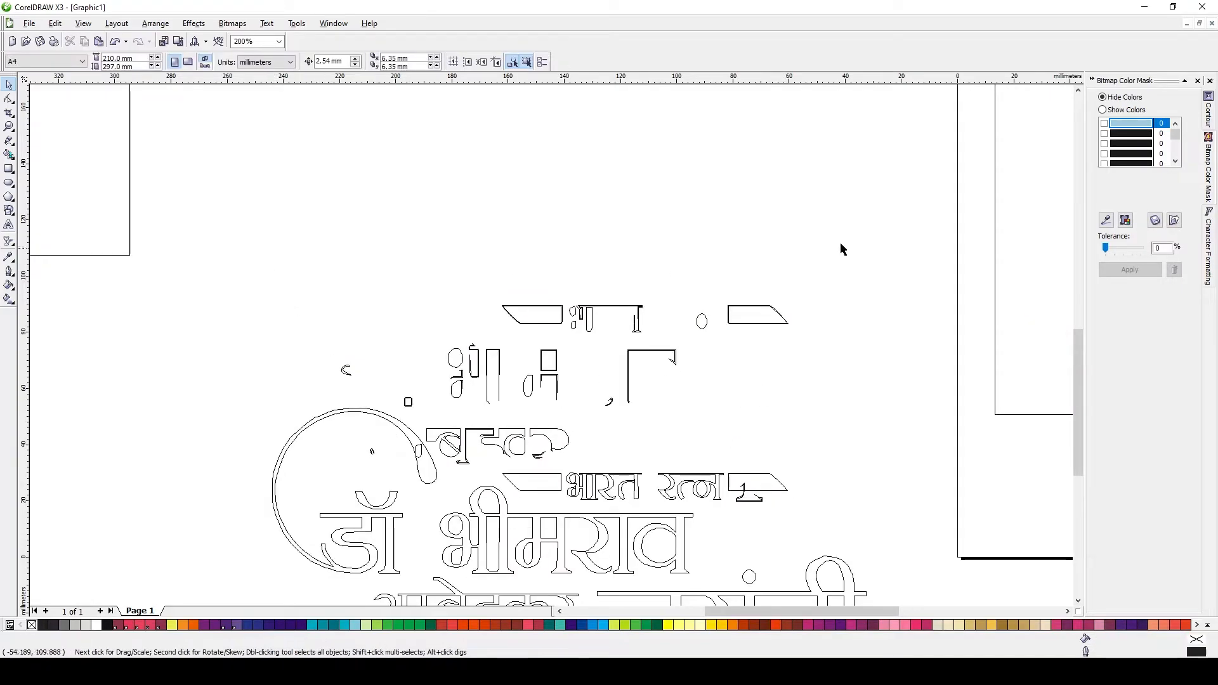
pyautogui.hotkey('shift', 'F9')
pyautogui.moveTo(871, 234); pyautogui.dragTo(283, 475)
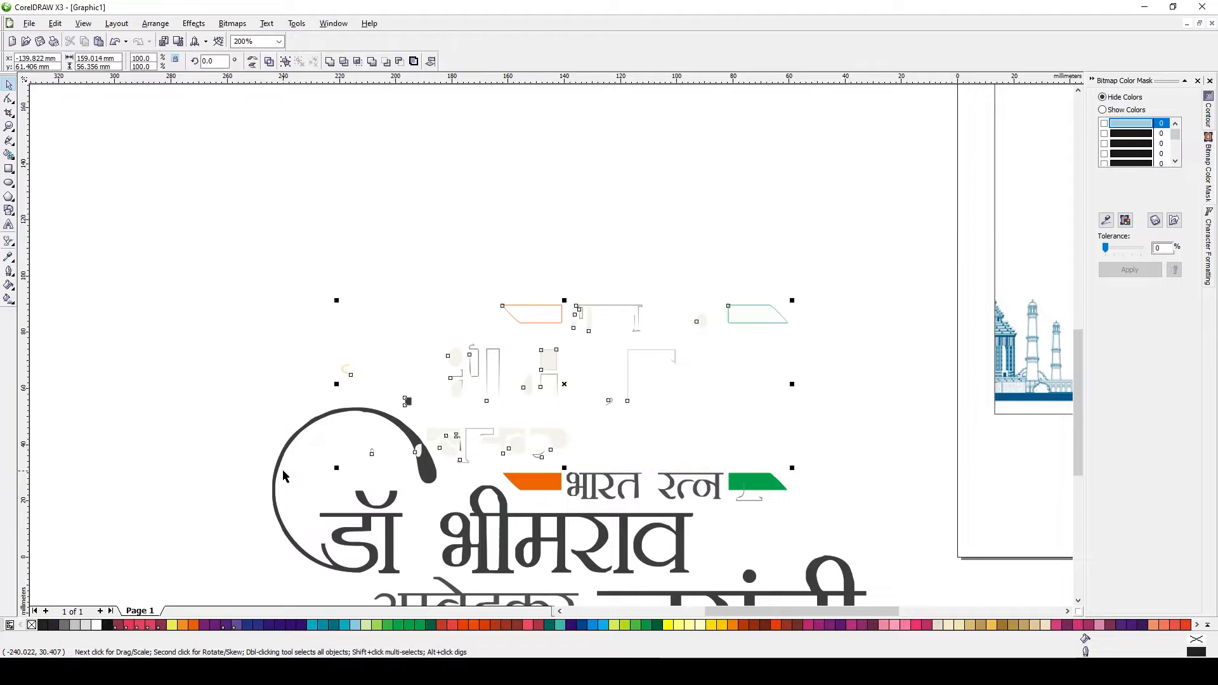
pyautogui.press('Delete')
# Group all the lettering pieces and fill the group with dark blue (C100 M100).
pyautogui.scroll(-2, 545, 327)
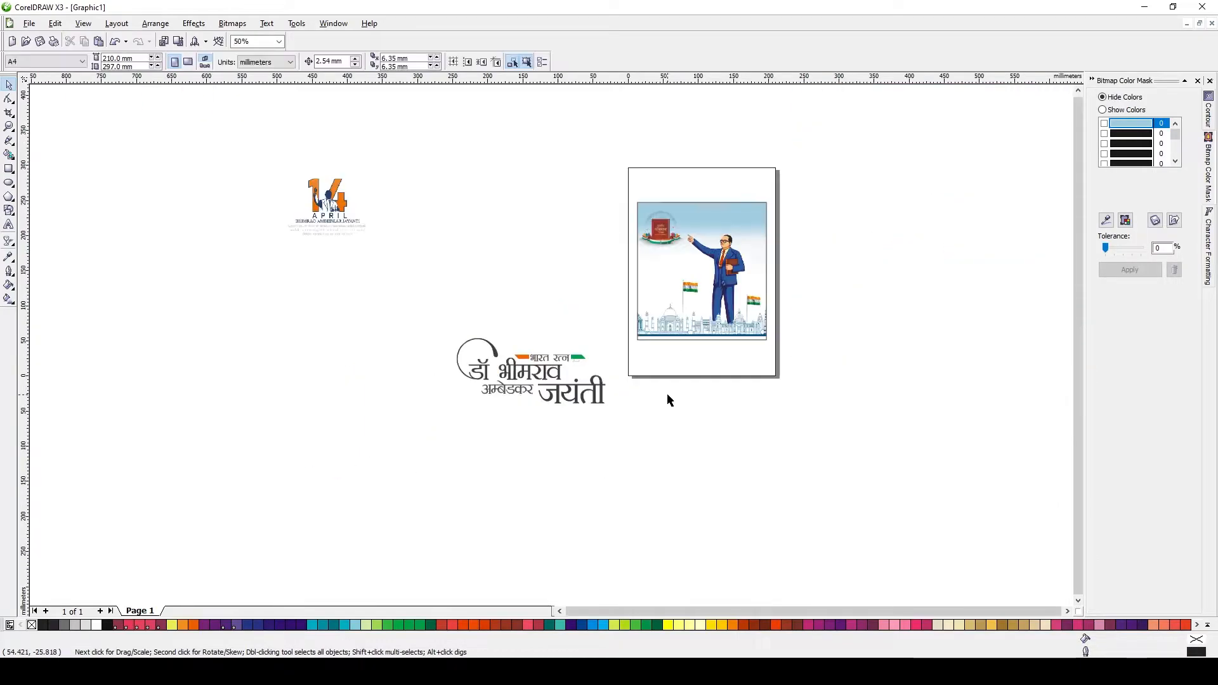
pyautogui.scroll(2, 577, 365)
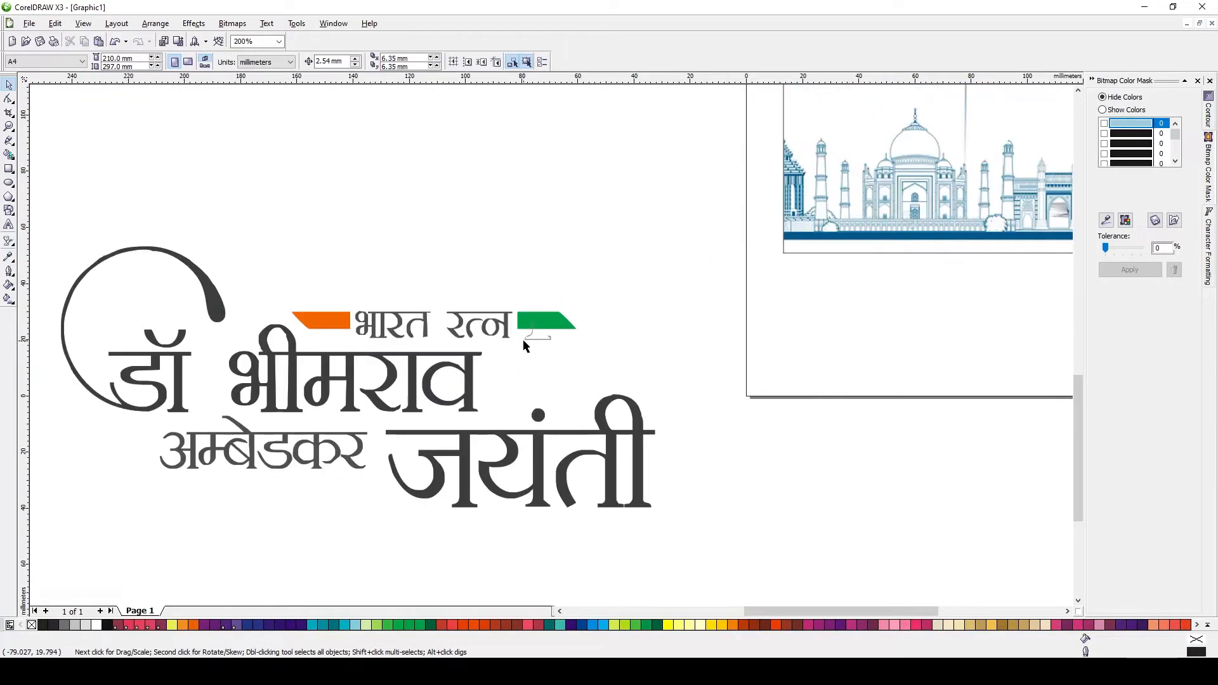
pyautogui.scroll(-1, 546, 338)
pyautogui.hotkey('shift', 'F9')
pyautogui.moveTo(299, 285); pyautogui.dragTo(687, 479)
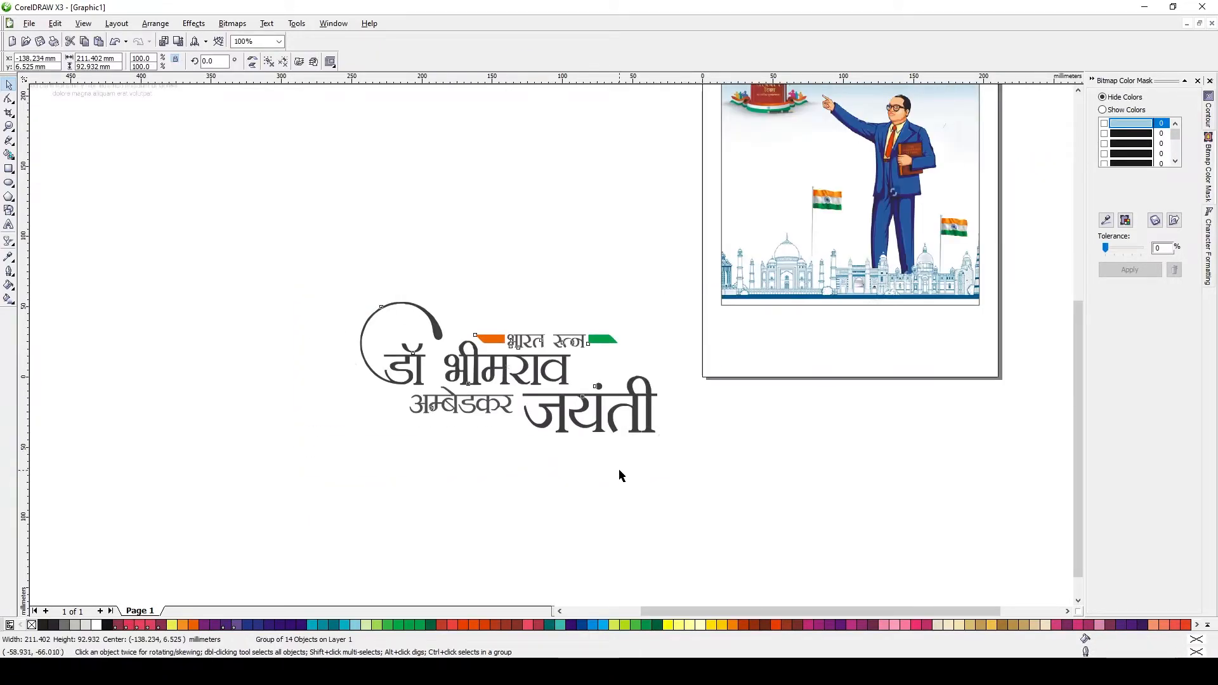
pyautogui.click(42, 625)
pyautogui.click(567, 505)
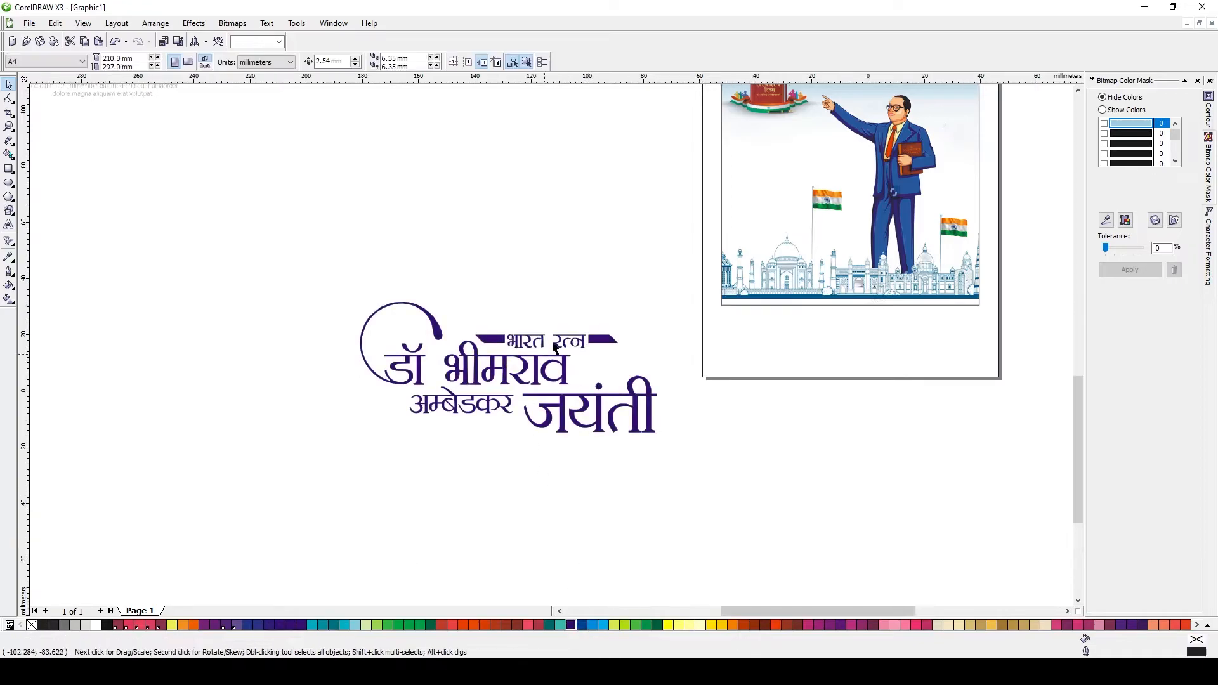
# Recolour the bar before भारत रत्न orange and the bar after it green within the group.
pyautogui.scroll(1, 525, 354)
pyautogui.keyDown('ctrl'); pyautogui.click(441, 315); pyautogui.keyUp('ctrl')
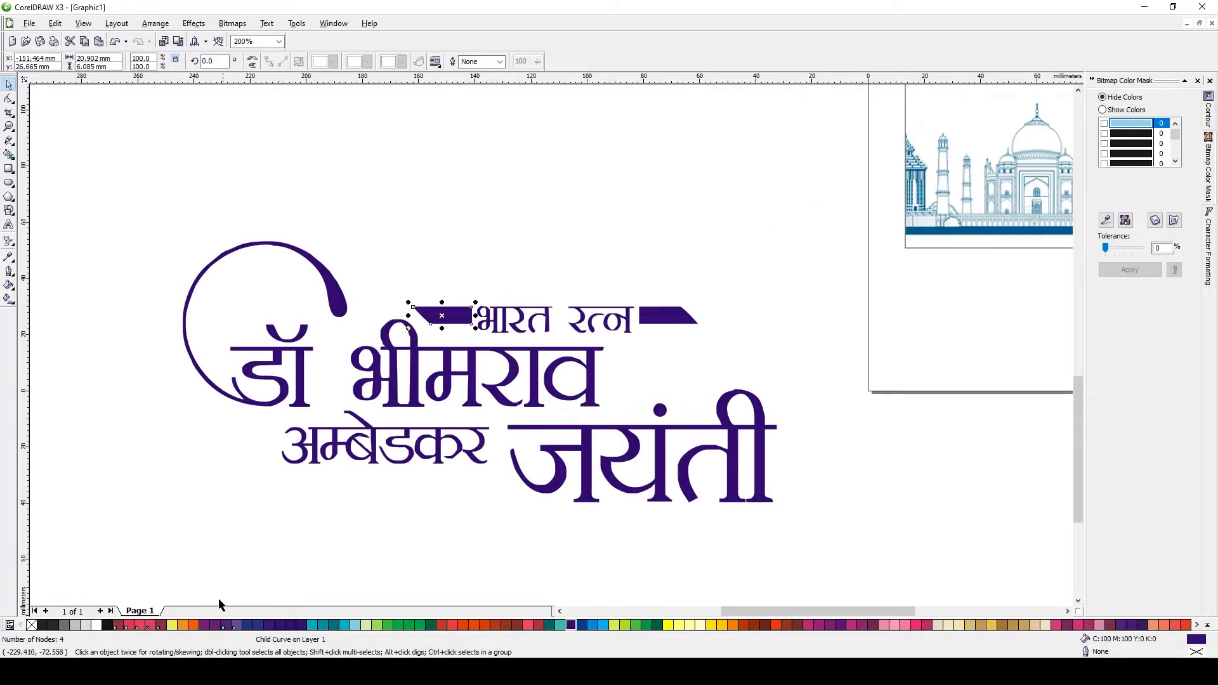
pyautogui.click(192, 625)
pyautogui.click(647, 625)
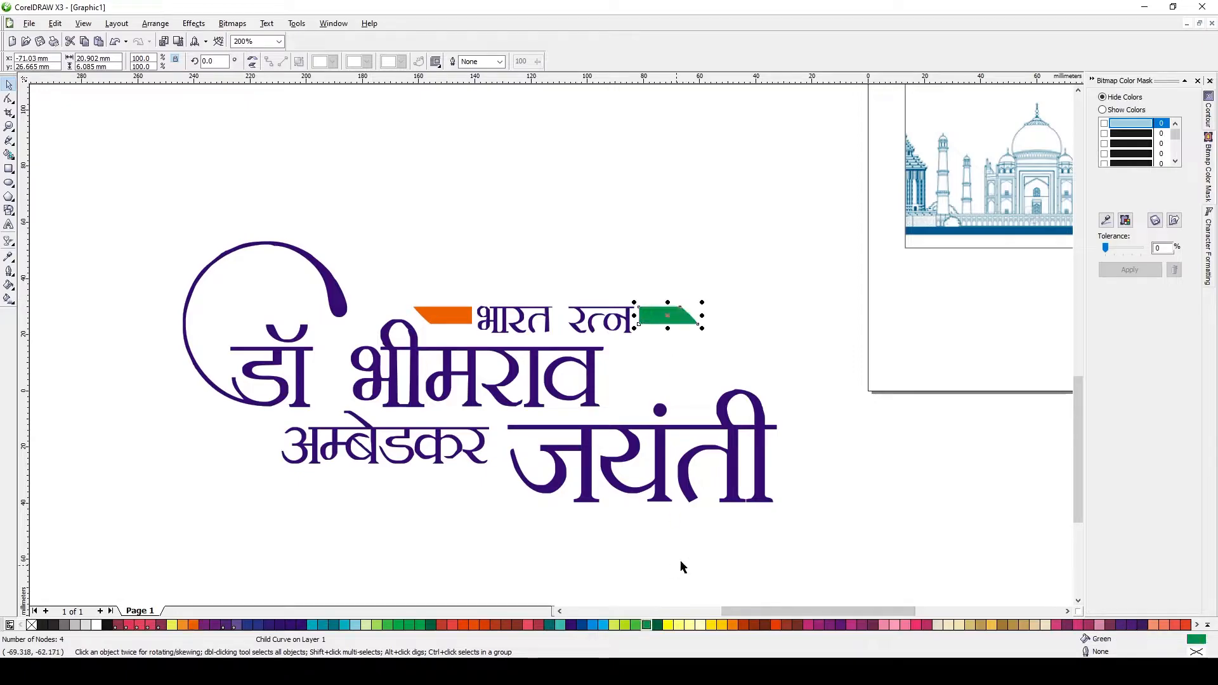
# Scale the lettering group down to about 86 mm wide and move it onto the poster.
pyautogui.click(552, 341)
pyautogui.scroll(-1, 552, 342)
pyautogui.moveTo(581, 395); pyautogui.dragTo(492, 373)
pyautogui.scroll(-2, 553, 350)
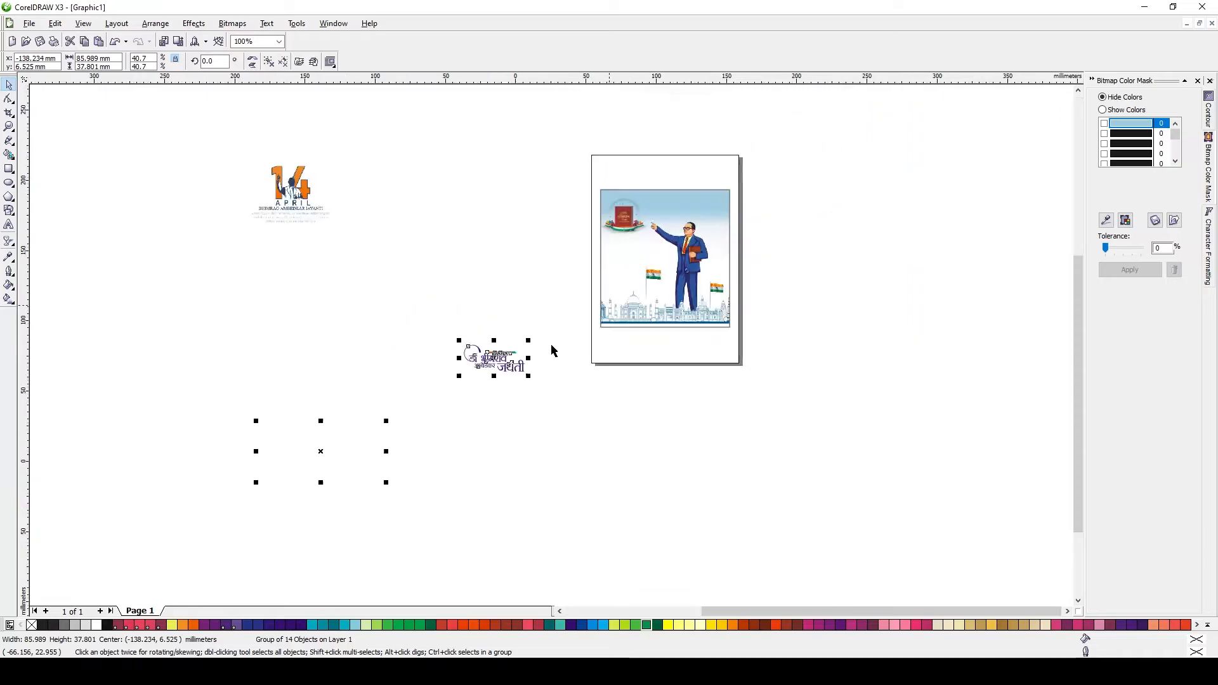
pyautogui.scroll(2, 552, 351)
pyautogui.moveTo(323, 452); pyautogui.dragTo(593, 266)
# Shrink the lettering group to about 70 mm wide and place it below the book, beside the figure's jacket.
pyautogui.scroll(2, 550, 359)
pyautogui.moveTo(630, 423); pyautogui.dragTo(594, 406)
pyautogui.moveTo(512, 346); pyautogui.dragTo(512, 298)
pyautogui.moveTo(597, 359); pyautogui.dragTo(615, 368)
pyautogui.moveTo(544, 328); pyautogui.dragTo(607, 326)
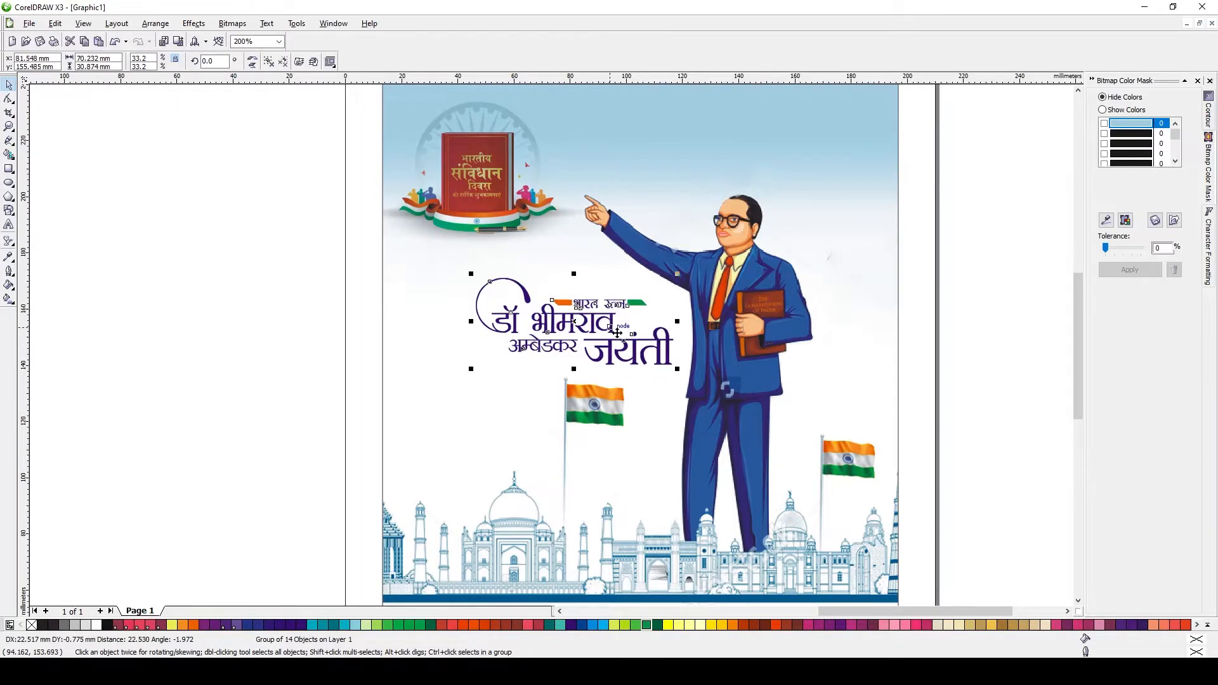
# Enlarge the lettering group to about 75 mm wide and shift it slightly left, away from the figure's jacket.
pyautogui.moveTo(471, 272); pyautogui.dragTo(464, 269)
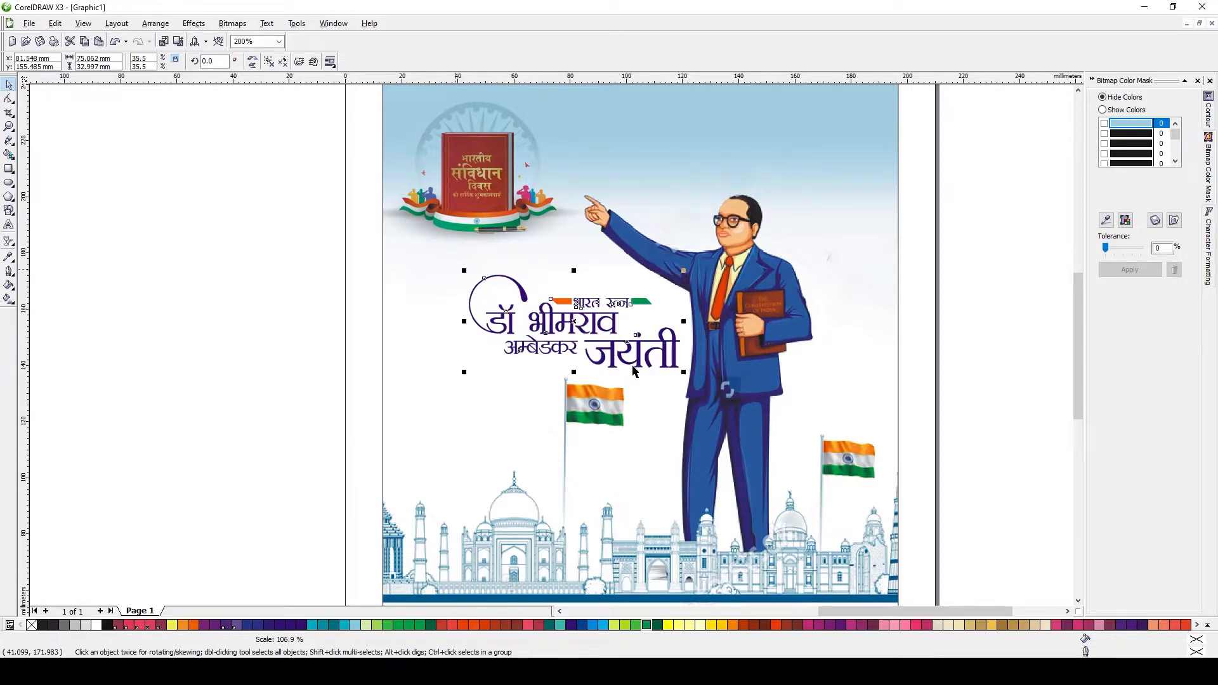
pyautogui.moveTo(634, 338); pyautogui.dragTo(628, 340)
pyautogui.scroll(-1, 659, 349)
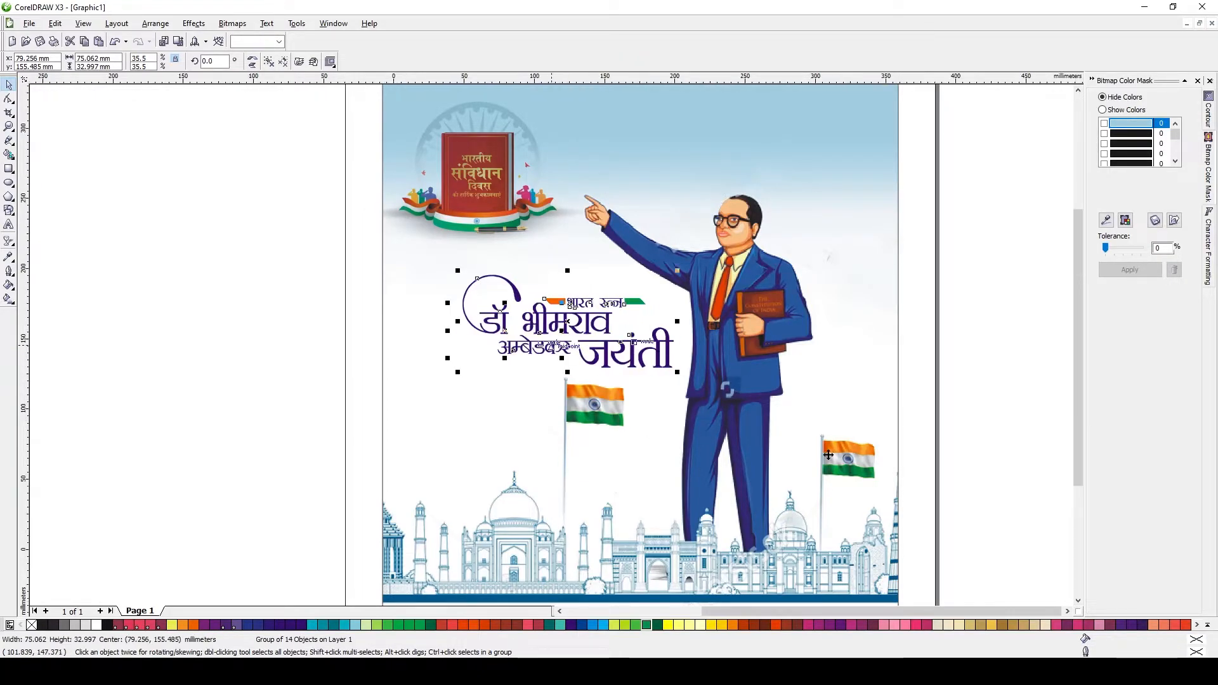
# Open the poster's PowerClip contents and draw a rectangle about 184 × 11 mm across the frame's bottom edge.
pyautogui.click(819, 450)
pyautogui.keyDown('ctrl'); pyautogui.click(606, 388); pyautogui.keyUp('ctrl')
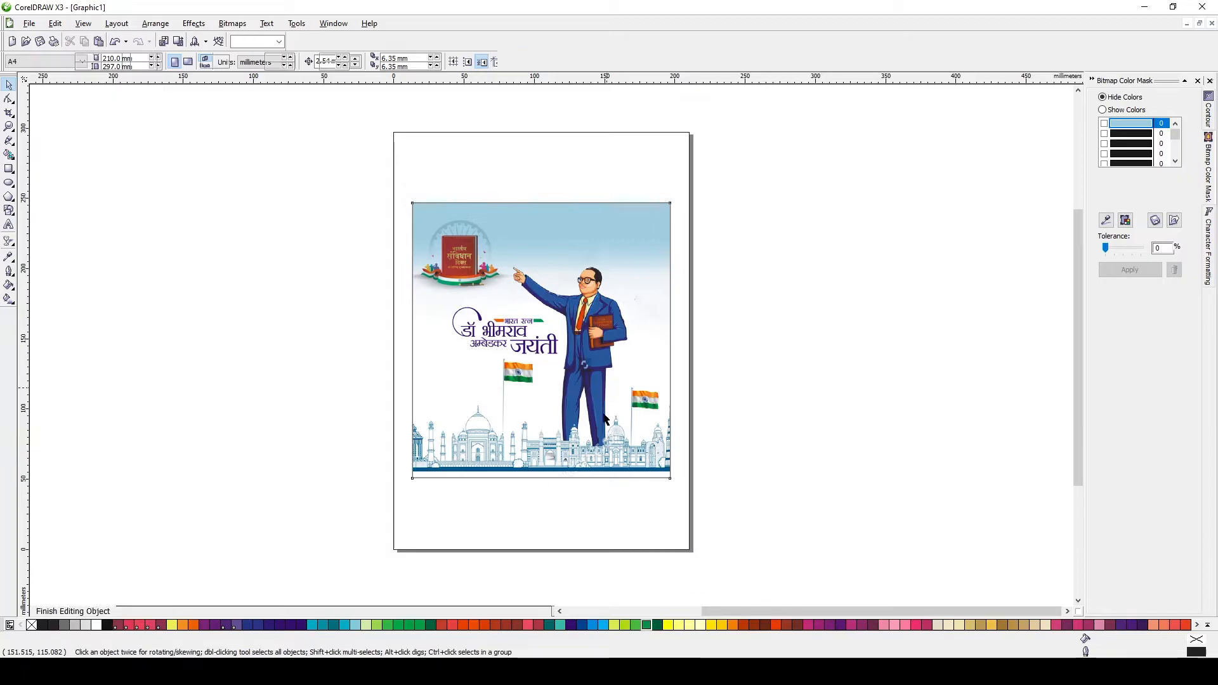
pyautogui.scroll(1, 587, 445)
pyautogui.click(622, 290)
pyautogui.scroll(-1, 622, 289)
pyautogui.scroll(-1, 552, 344)
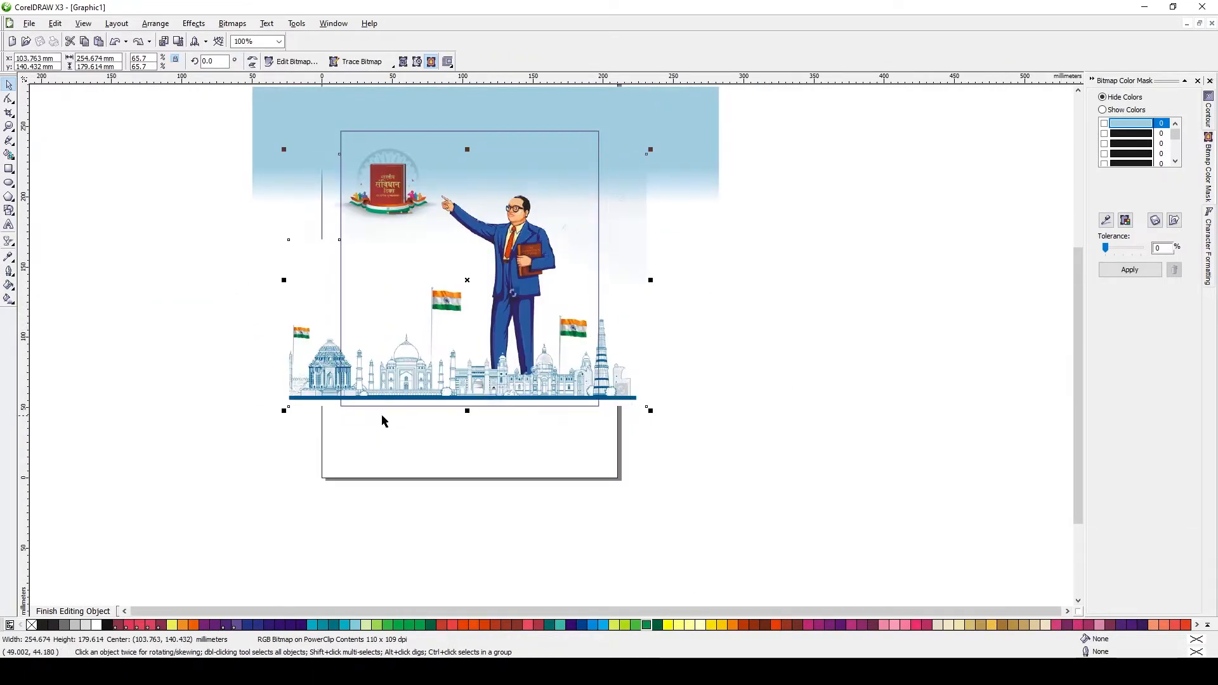
pyautogui.click(9, 168)
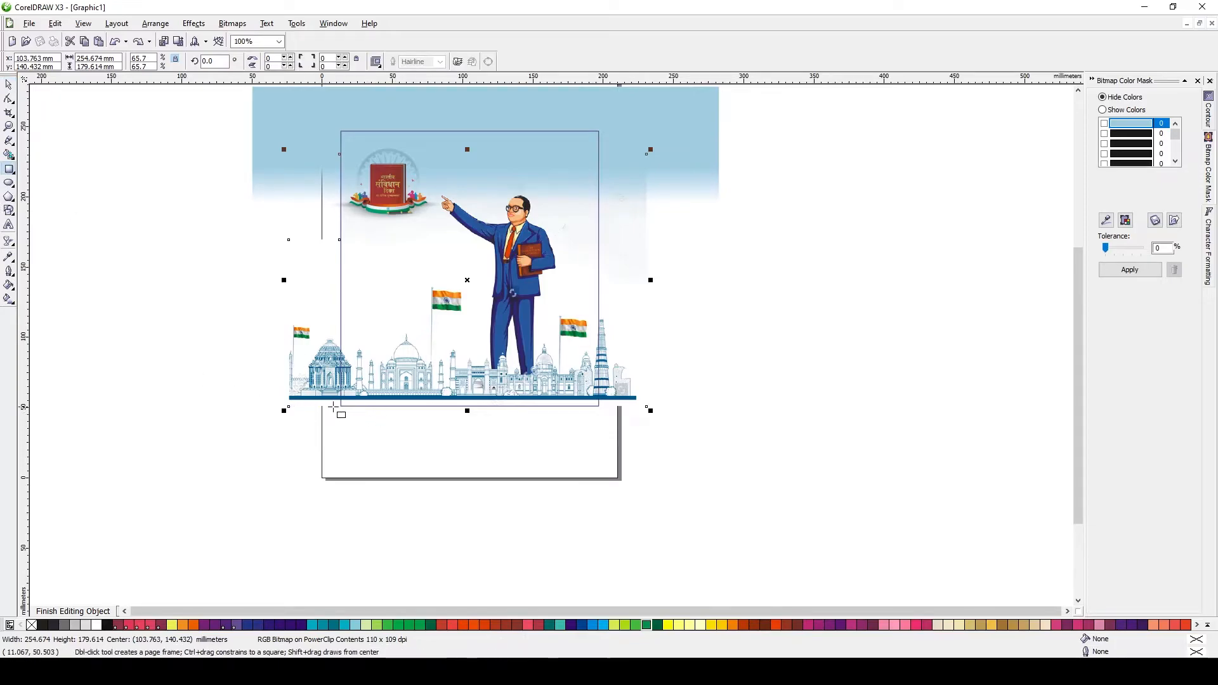
pyautogui.moveTo(341, 406); pyautogui.dragTo(600, 391)
pyautogui.press('space')
pyautogui.scroll(1, 543, 347)
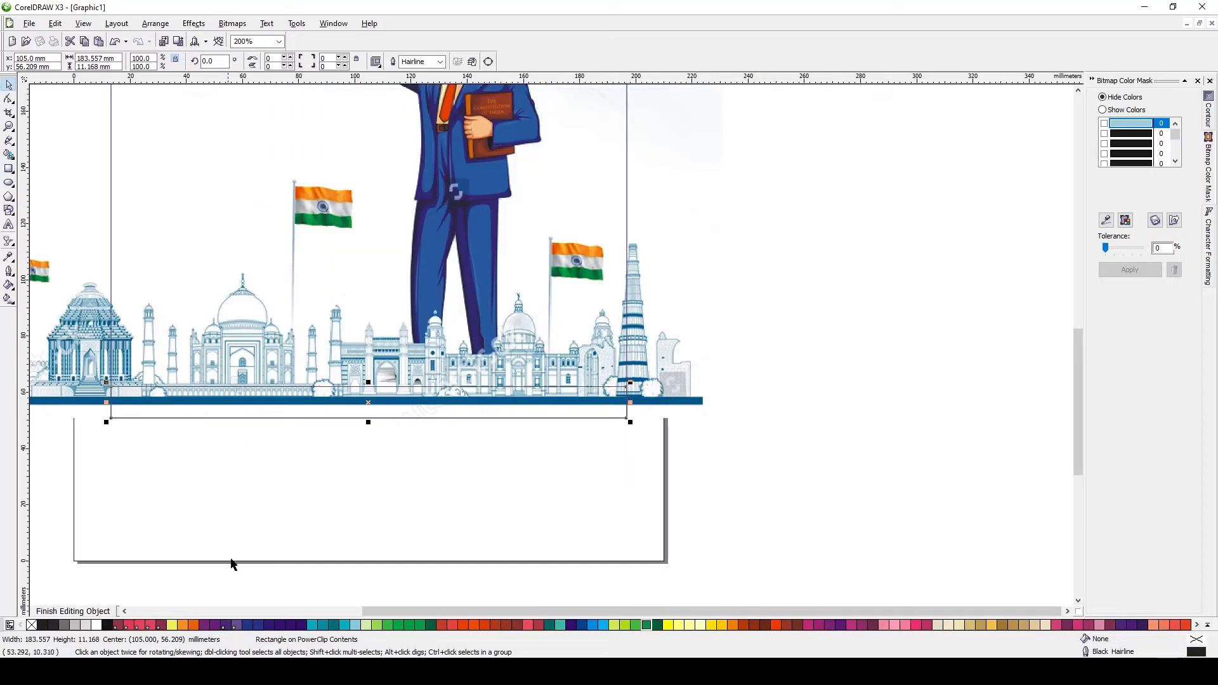
# Sample the blue base line under the skyline and inspect its RGB values.
pyautogui.click(656, 413)
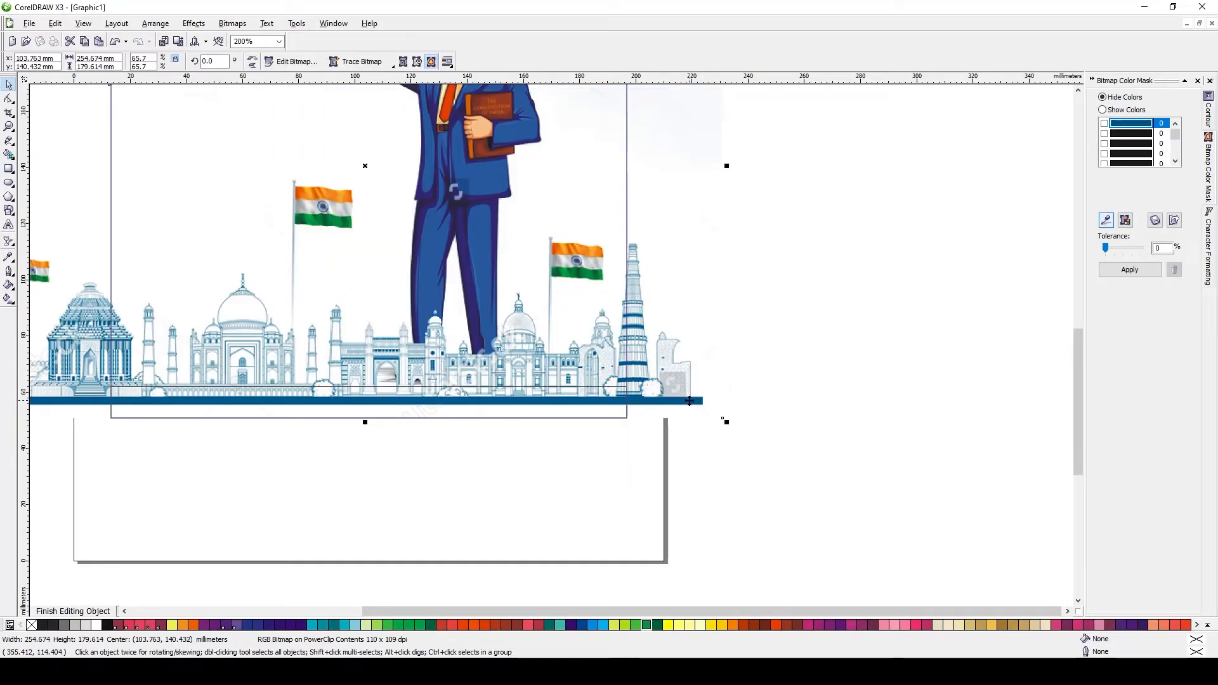
pyautogui.click(1126, 221)
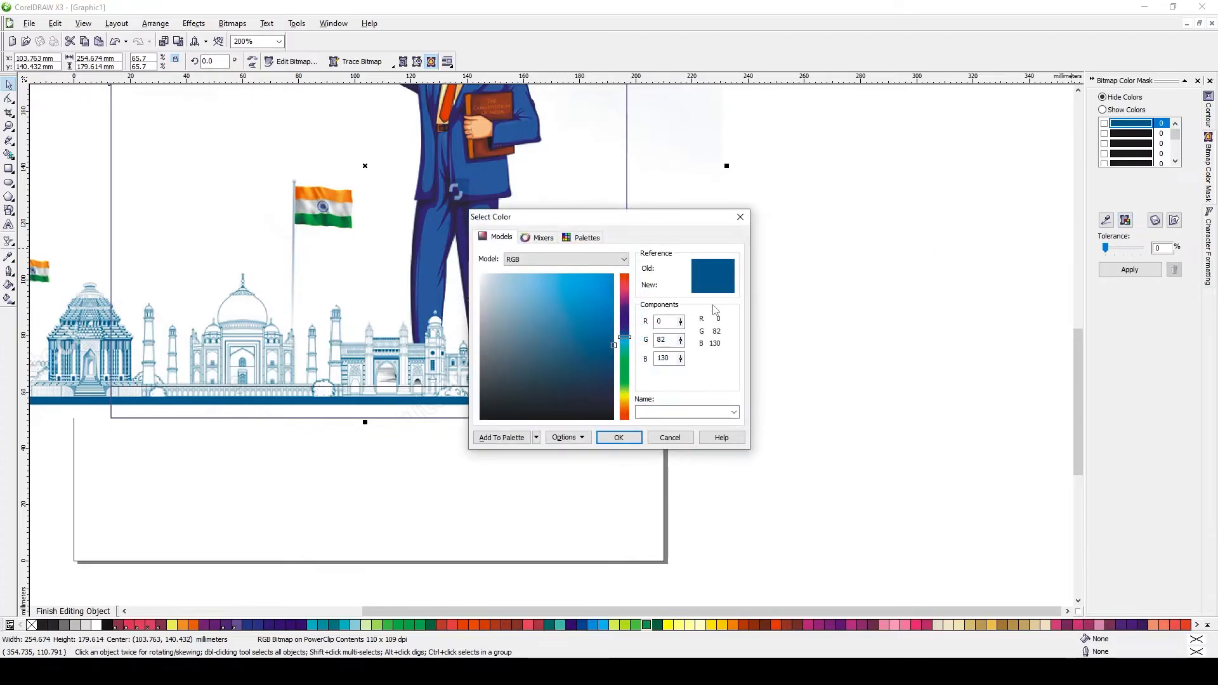
pyautogui.click(670, 437)
# Fill the bottom rectangle with RGB 0, 82, 130 and remove its outline.
pyautogui.click(620, 419)
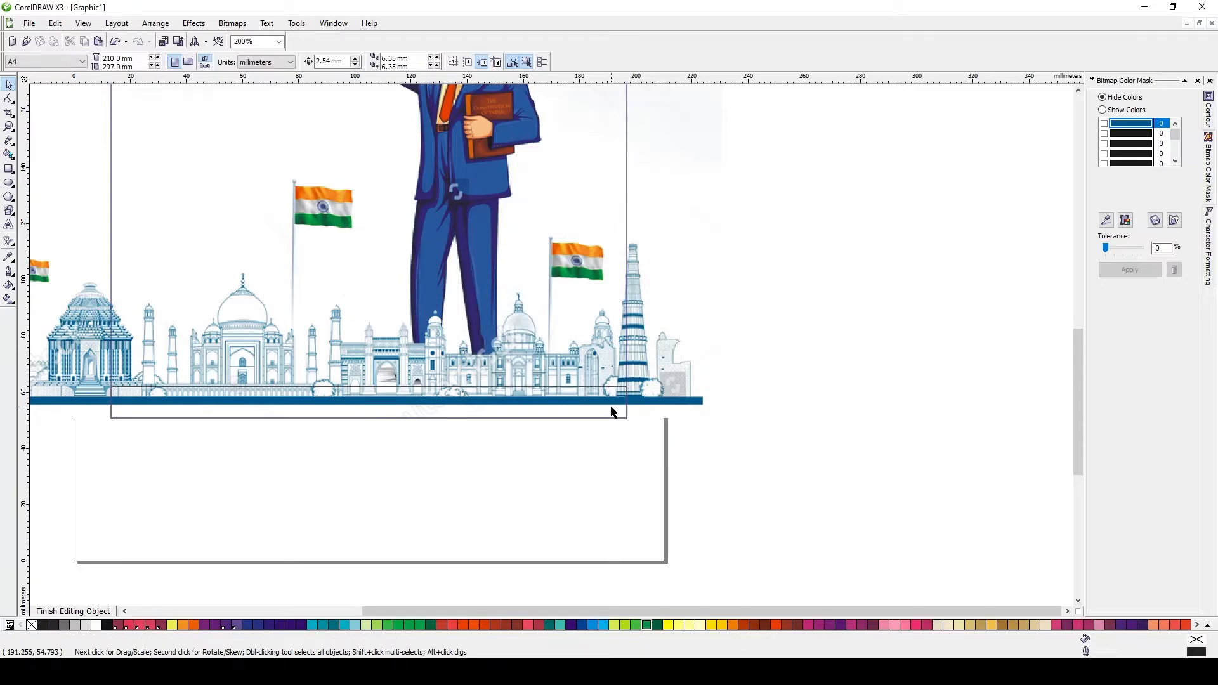
pyautogui.hotkey('shift', 'F11')
pyautogui.click(541, 260)
pyautogui.click(528, 294)
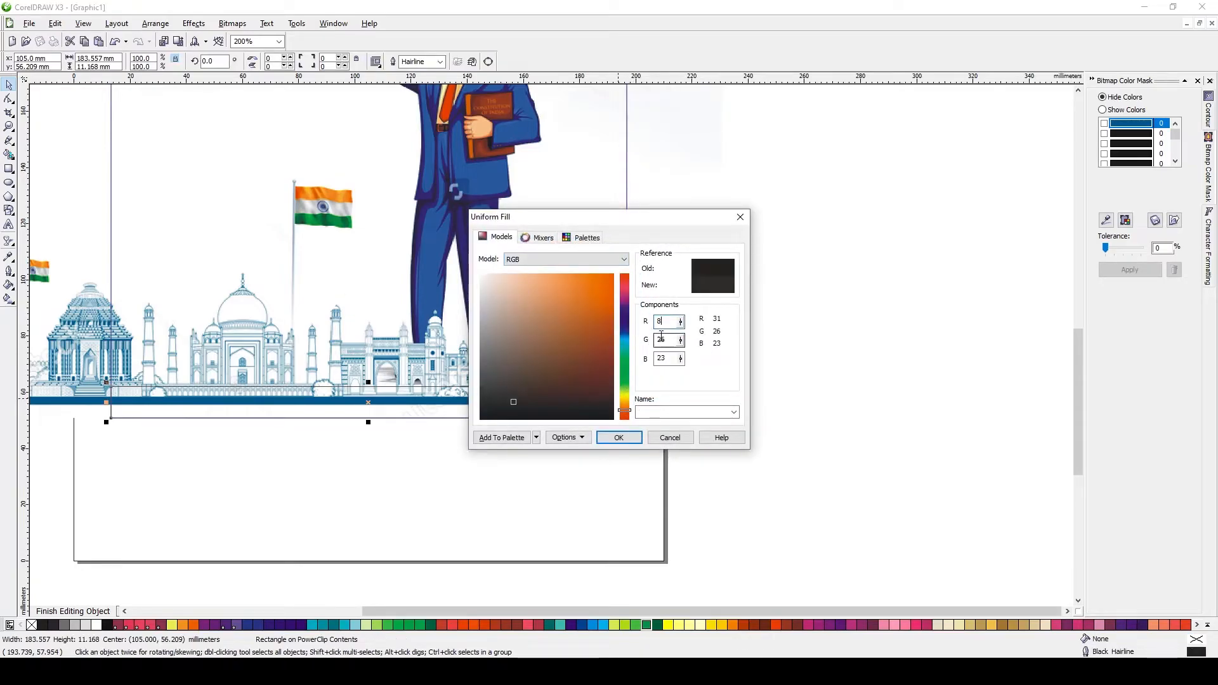
pyautogui.write('82')
pyautogui.doubleClick(670, 341)
pyautogui.write('130')
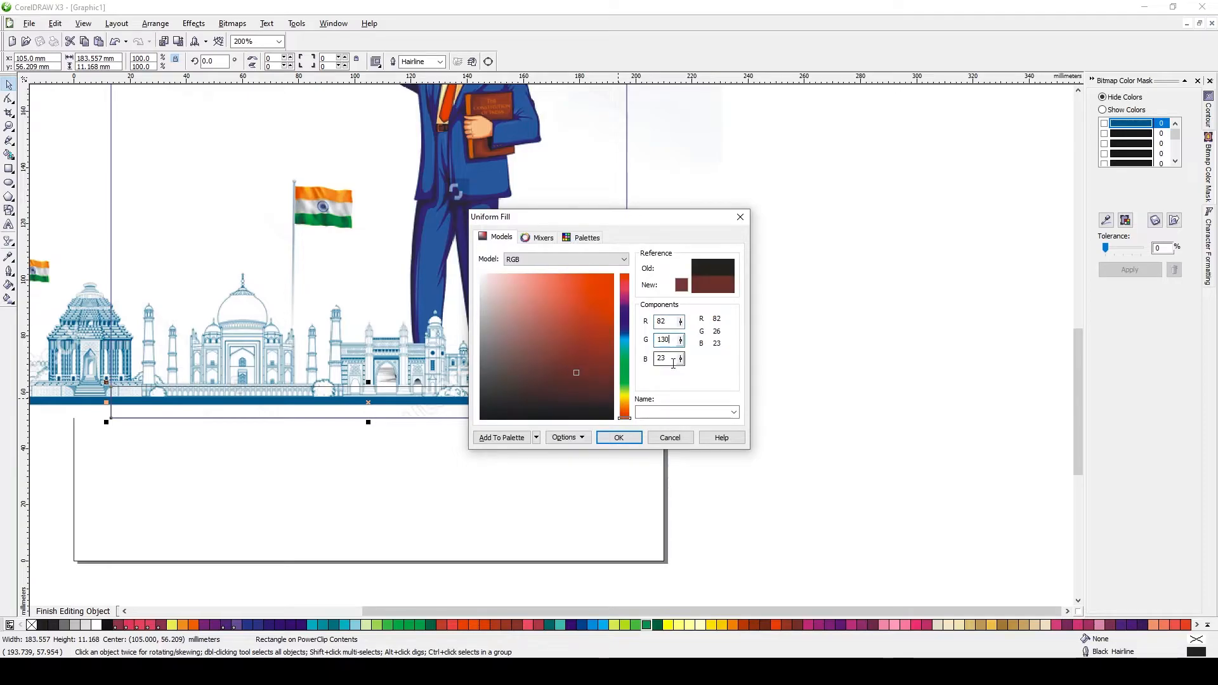
pyautogui.doubleClick(671, 359)
pyautogui.write('0')
pyautogui.click(667, 322)
pyautogui.write('0')
pyautogui.doubleClick(670, 341)
pyautogui.write('85')
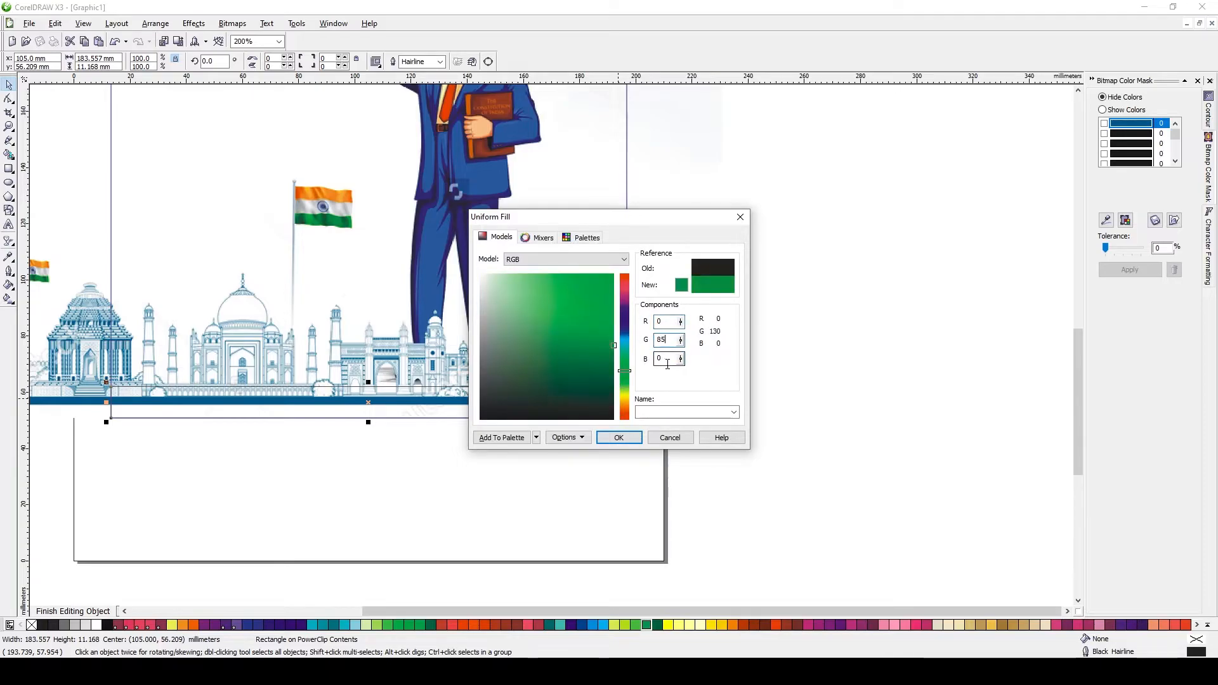
pyautogui.doubleClick(667, 359)
pyautogui.write('130')
pyautogui.press('Tab')
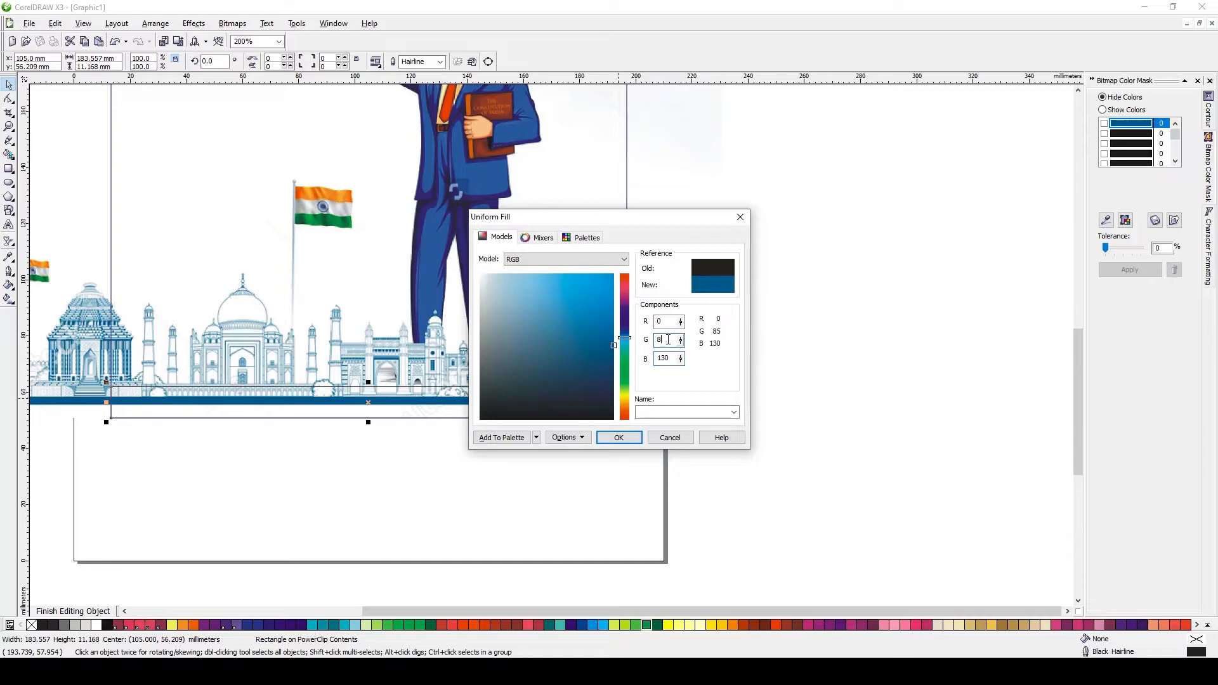
pyautogui.click(618, 437)
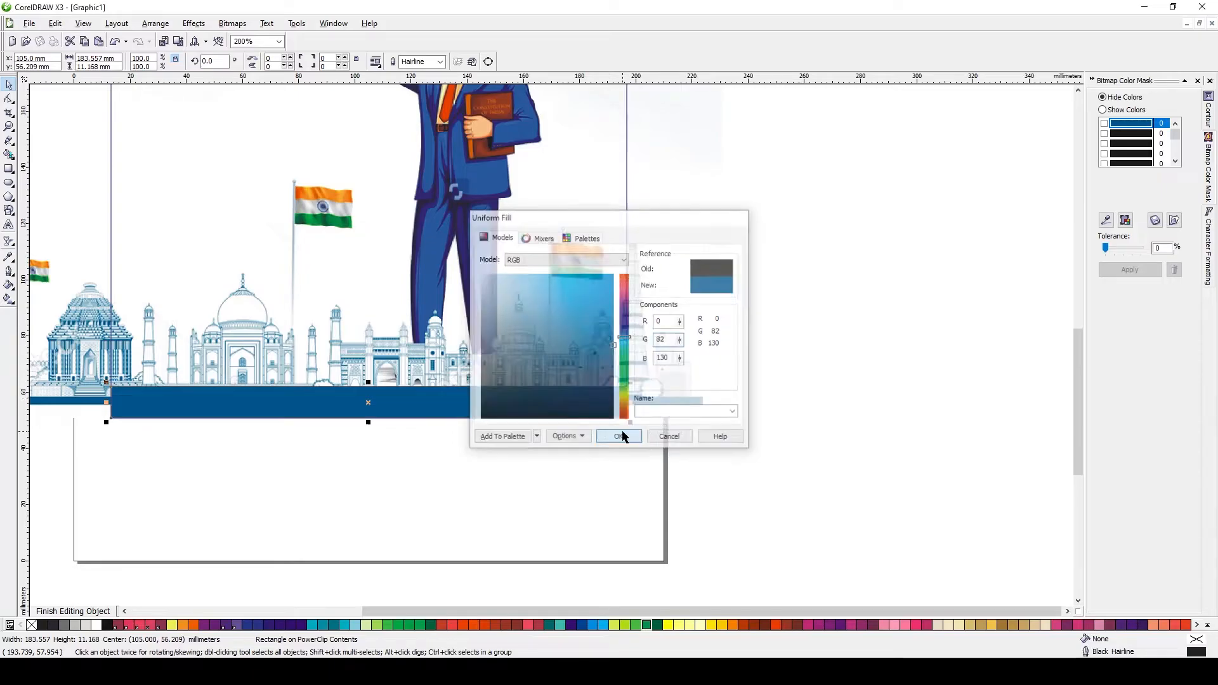
pyautogui.rightClick(32, 626)
# Move the figure and skyline bitmap straight up by about 9 mm, above the blue strip.
pyautogui.click(365, 380)
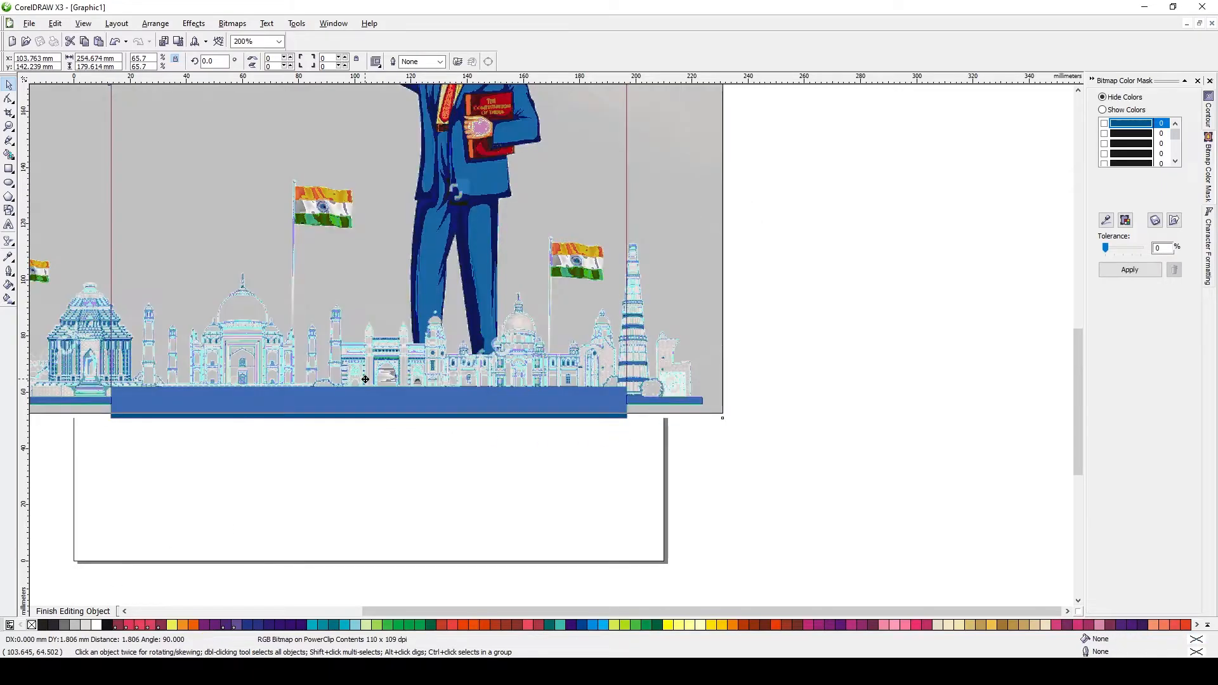
pyautogui.scroll(-1, 466, 307)
pyautogui.moveTo(564, 378); pyautogui.dragTo(564, 367)
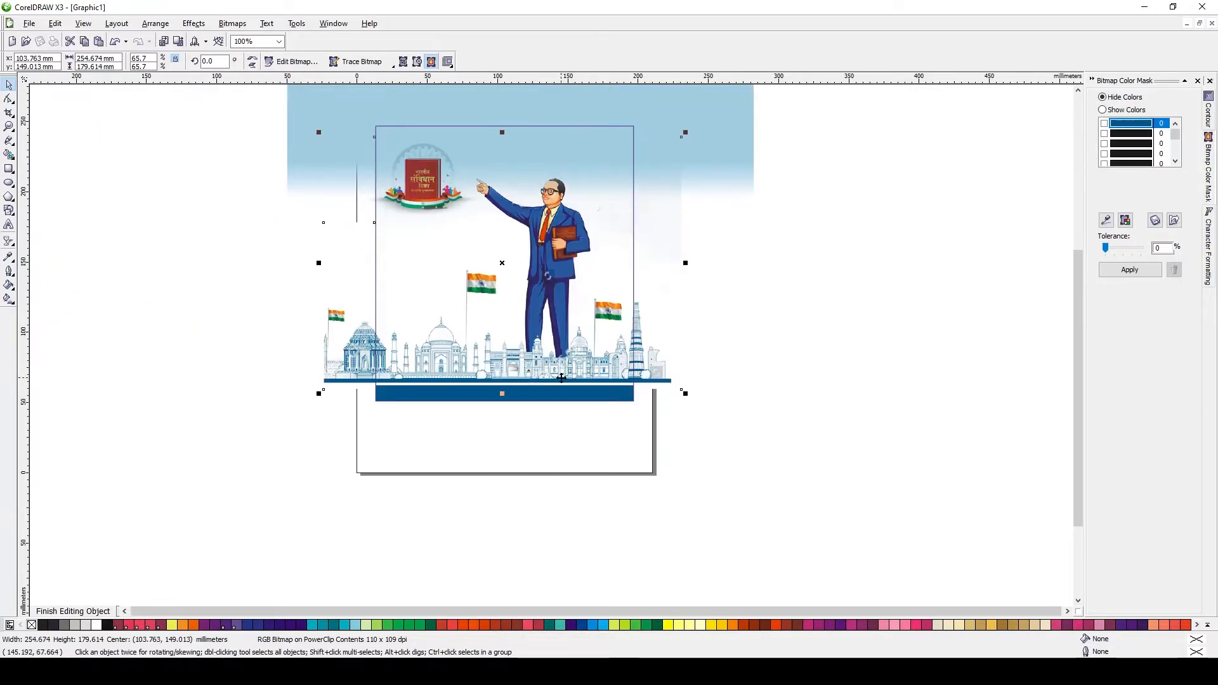
# Stretch the blue strip upward to about 16.6 mm high to meet the skyline base and finish editing the PowerClip.
pyautogui.click(532, 394)
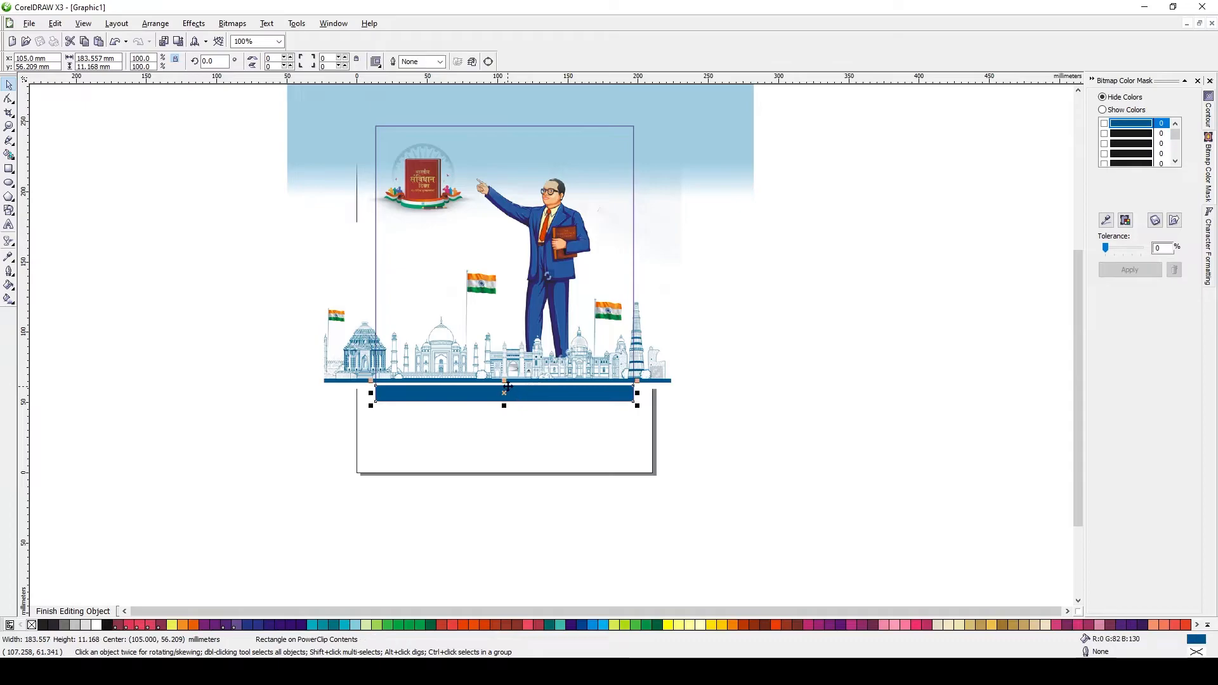
pyautogui.moveTo(505, 381); pyautogui.dragTo(506, 373)
pyautogui.hotkey('alt', 'c')
pyautogui.press('w')
pyautogui.press('f')
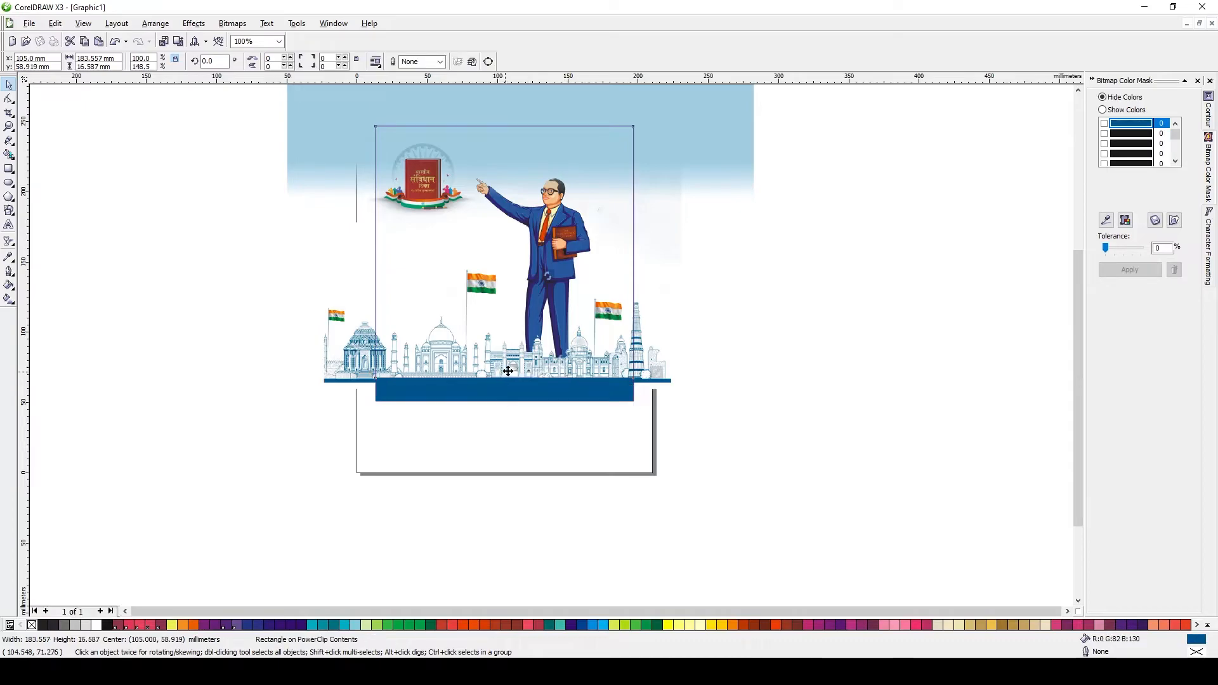
# Move the lettering group straight up by about 9 mm, closer to the book artwork.
pyautogui.moveTo(479, 248); pyautogui.dragTo(479, 237)
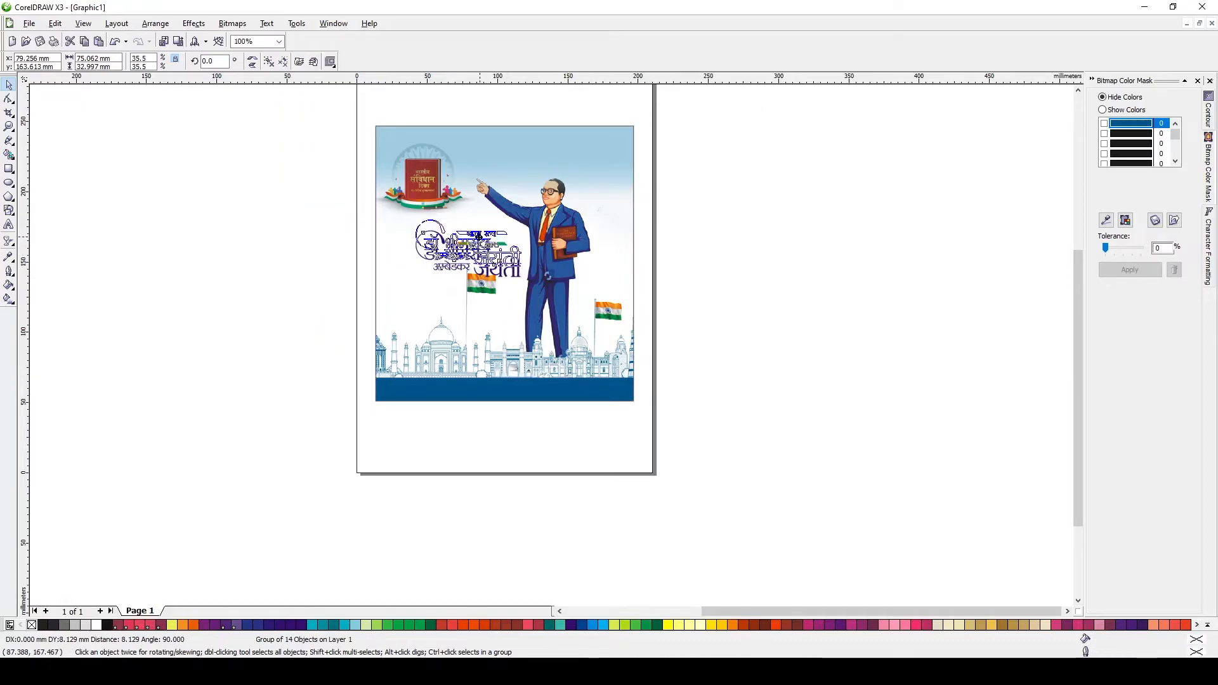
pyautogui.click(733, 348)
pyautogui.scroll(1, 568, 349)
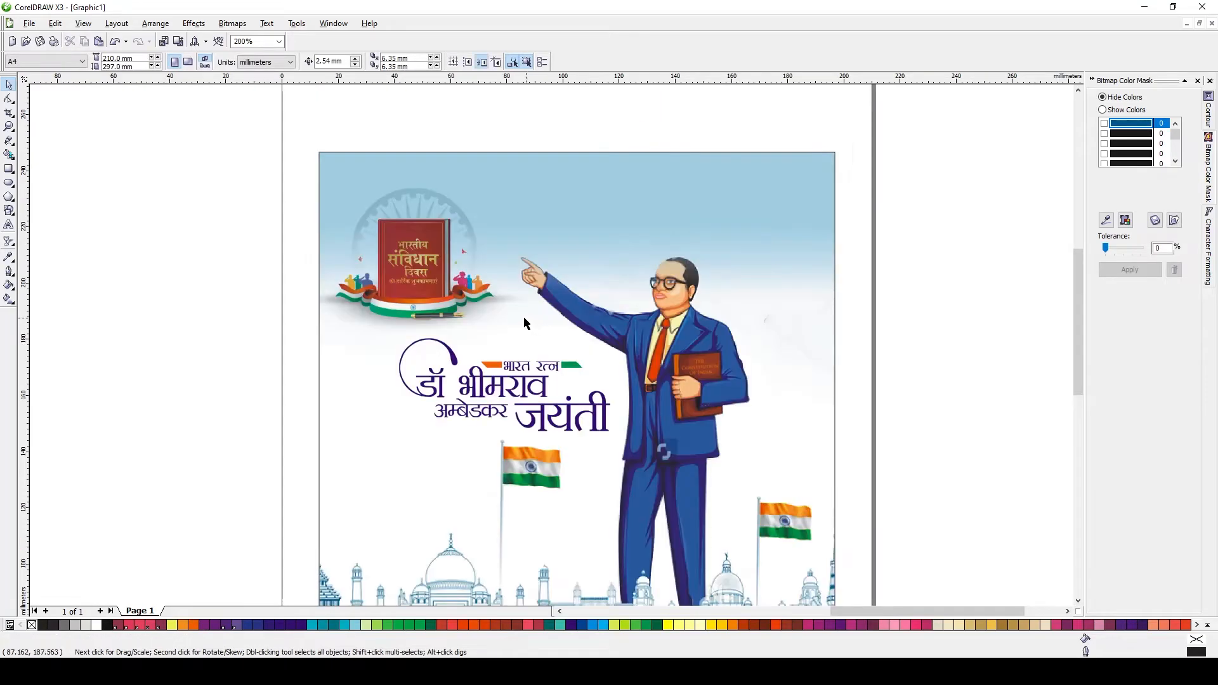
pyautogui.moveTo(530, 365); pyautogui.dragTo(530, 362)
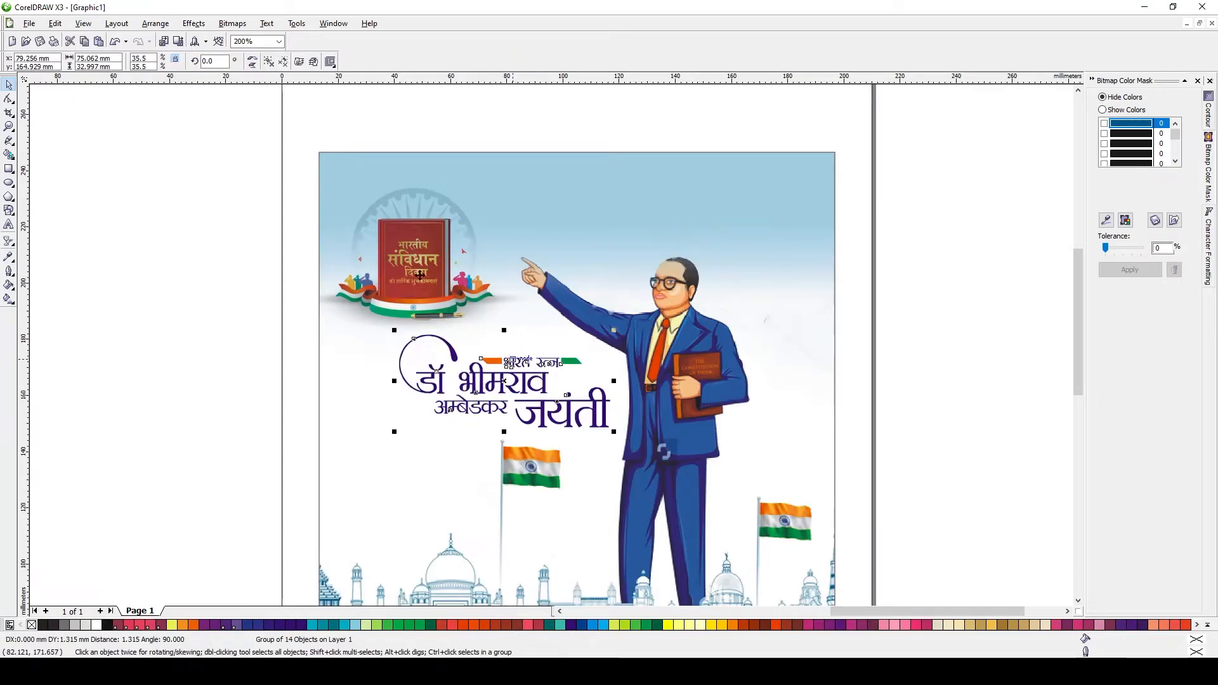
# Scale the Constitution book artwork inside the PowerClip to about 79 mm wide and finish editing the contents.
pyautogui.click(421, 275)
pyautogui.click(418, 252)
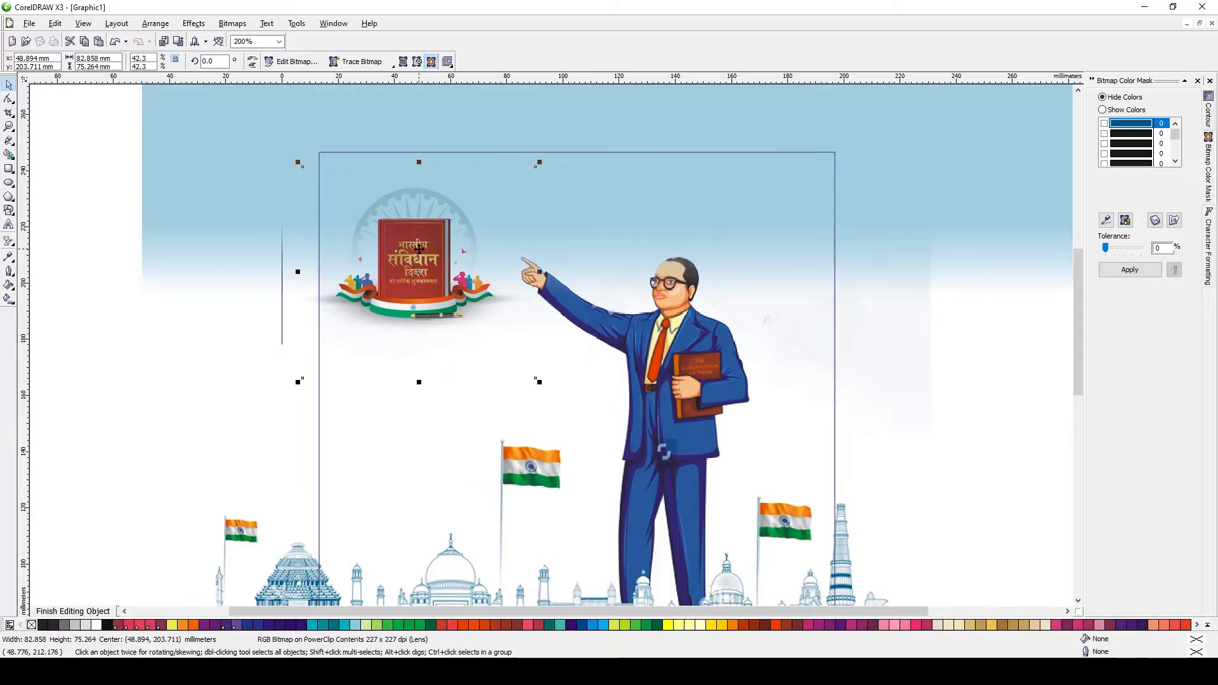
pyautogui.moveTo(300, 165); pyautogui.dragTo(304, 169)
pyautogui.hotkey('alt', 'c')
pyautogui.press('w')
pyautogui.press('f')
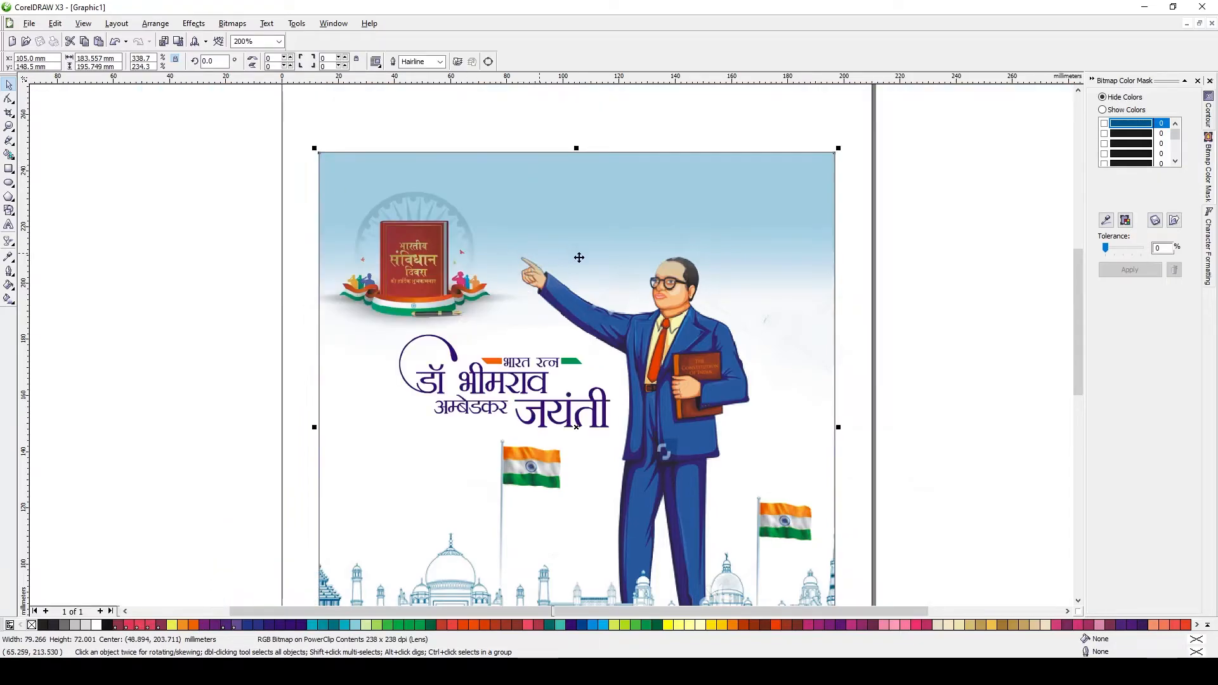
pyautogui.scroll(-1, 522, 395)
pyautogui.click(775, 381)
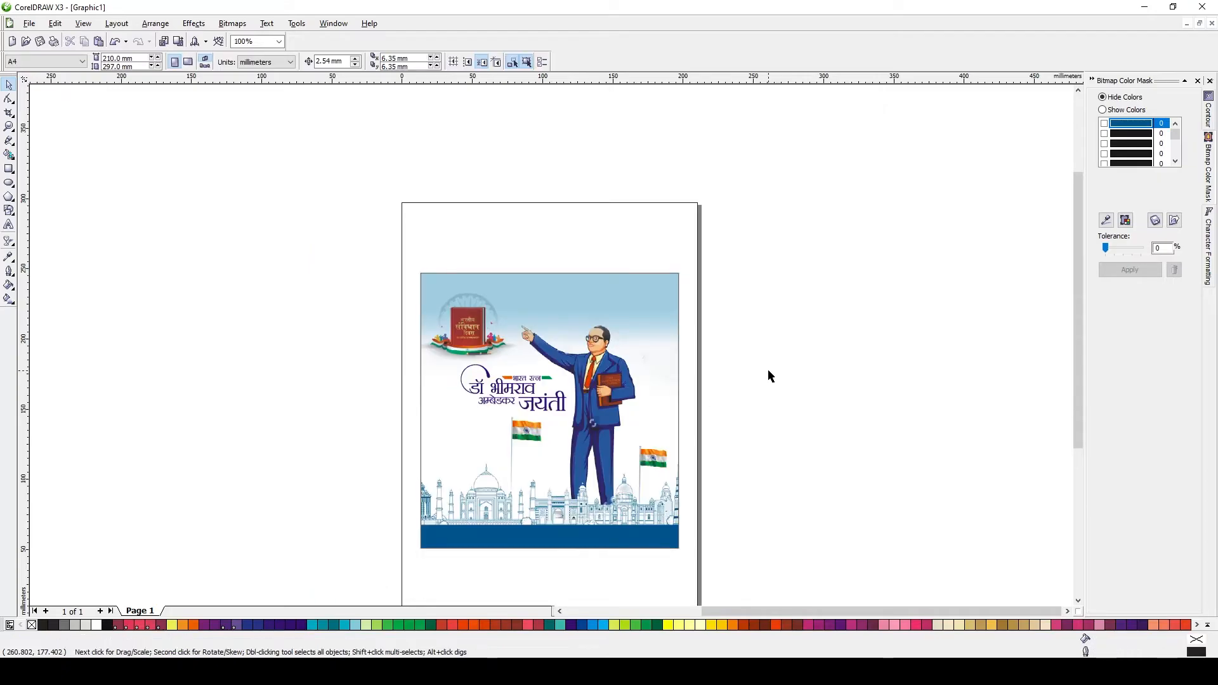
# Delete the unused 14 April bitmap beside the page.
pyautogui.press('F4')
pyautogui.click(247, 292)
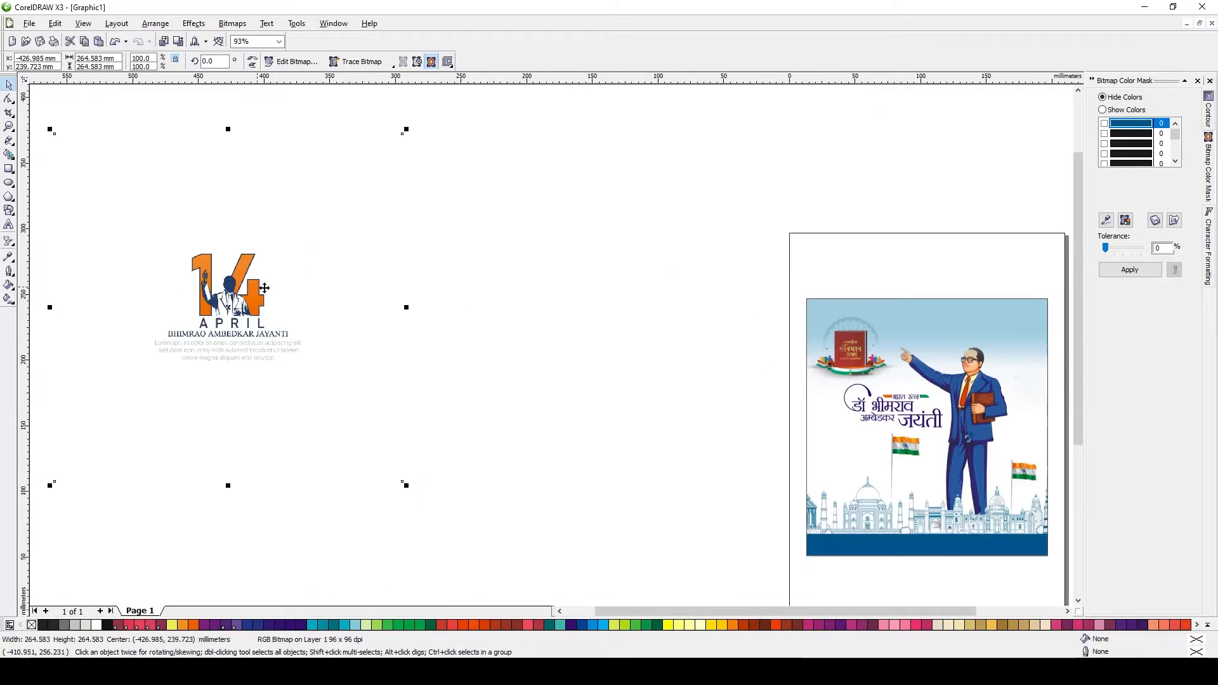
pyautogui.scroll(-1, 501, 359)
pyautogui.press('Delete')
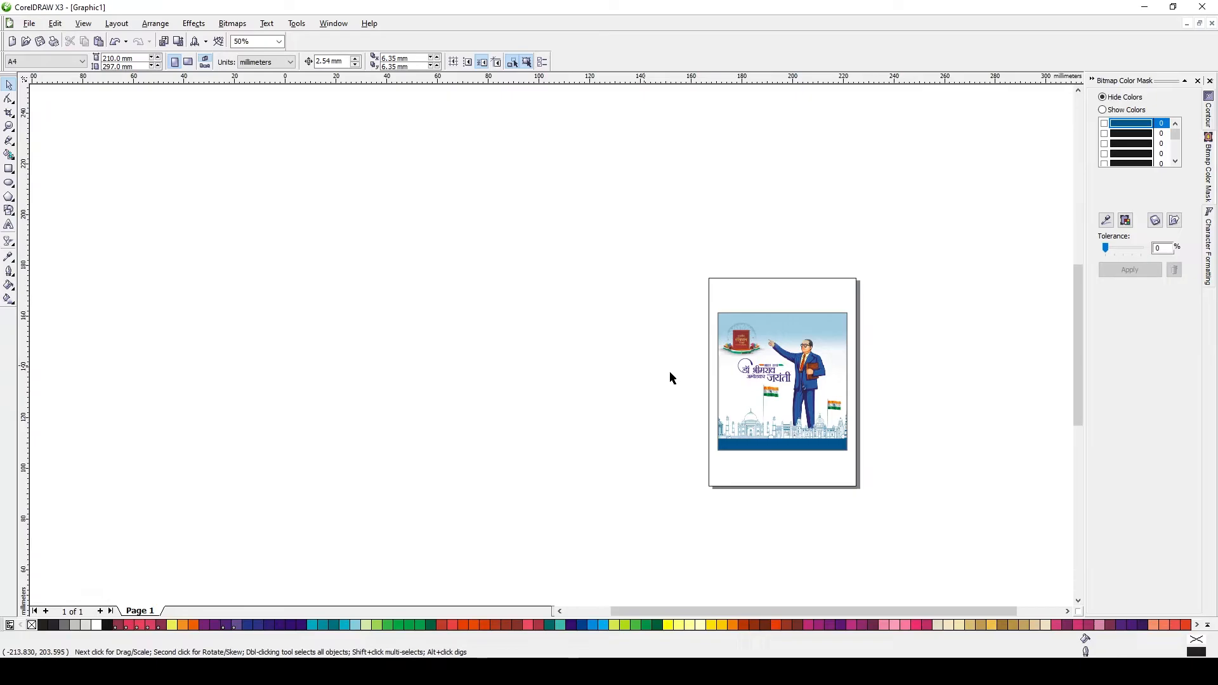
pyautogui.press('F4')
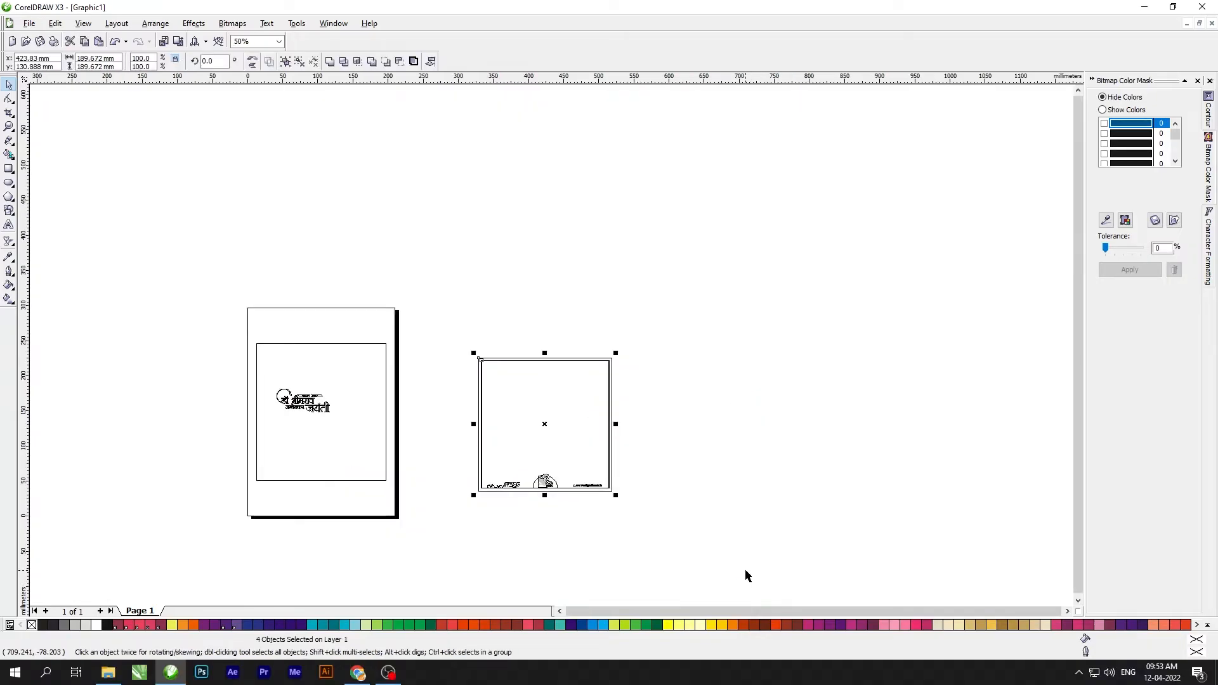
# Move the poster with its lettering off the page to the right and centre the yellow branded template on the page.
pyautogui.press('p')
pyautogui.moveTo(338, 417); pyautogui.dragTo(112, 390)
pyautogui.moveTo(223, 333); pyautogui.dragTo(513, 549)
pyautogui.moveTo(347, 413); pyautogui.dragTo(633, 412)
pyautogui.click(138, 391)
pyautogui.press('p')
# Ungroup the branded template and extract the contents of its PowerClip frame.
pyautogui.hotkey('ctrl', 'u')
pyautogui.press('Escape')
pyautogui.click(364, 383)
pyautogui.hotkey('alt', 'c')
pyautogui.press('w')
pyautogui.press('x')
pyautogui.scroll(1, 433, 368)
# Put the Hindi lettering group inside the poster's PowerClip contents and finish editing.
pyautogui.click(809, 362)
pyautogui.hotkey('shift', 'F9')
pyautogui.moveTo(850, 348); pyautogui.dragTo(778, 333)
pyautogui.hotkey('ctrl', 'z')
pyautogui.moveTo(678, 357); pyautogui.dragTo(998, 449)
pyautogui.click(908, 361)
pyautogui.keyDown('shift'); pyautogui.click(334, 359); pyautogui.keyUp('shift')
pyautogui.hotkey('alt', 'c')
pyautogui.press('w')
pyautogui.press('e')
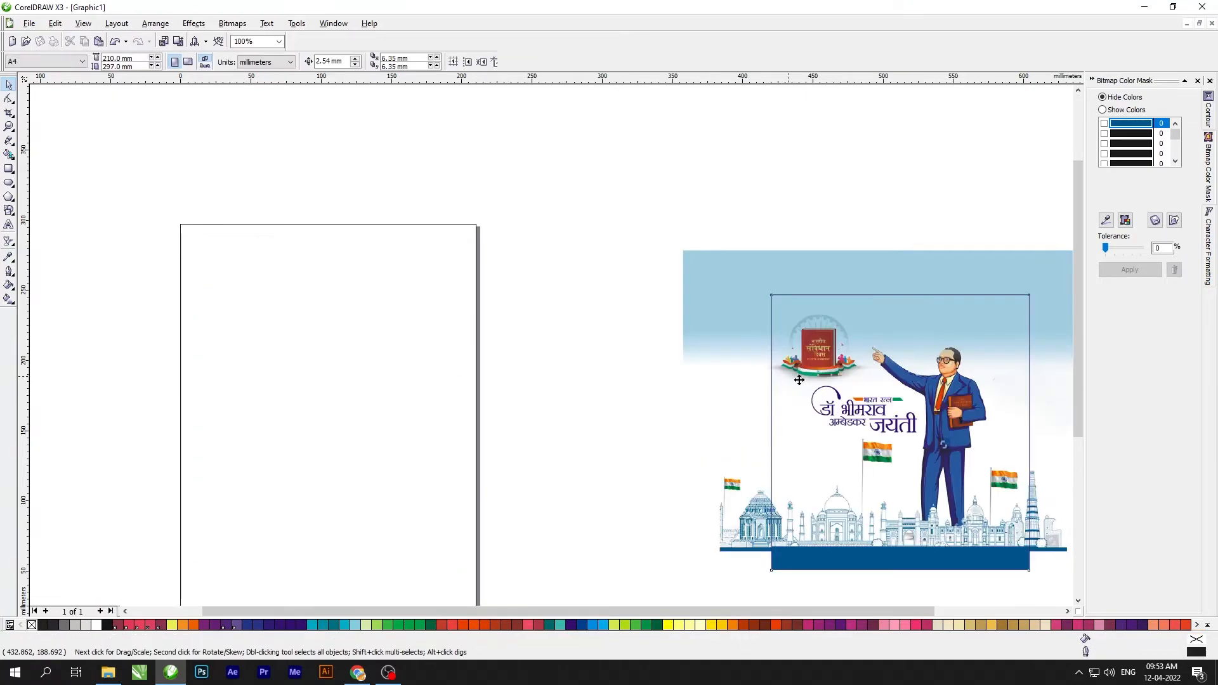
pyautogui.click(73, 611)
# Place the poster inside the yellow template frame's PowerClip and centre it on the page.
pyautogui.click(419, 371)
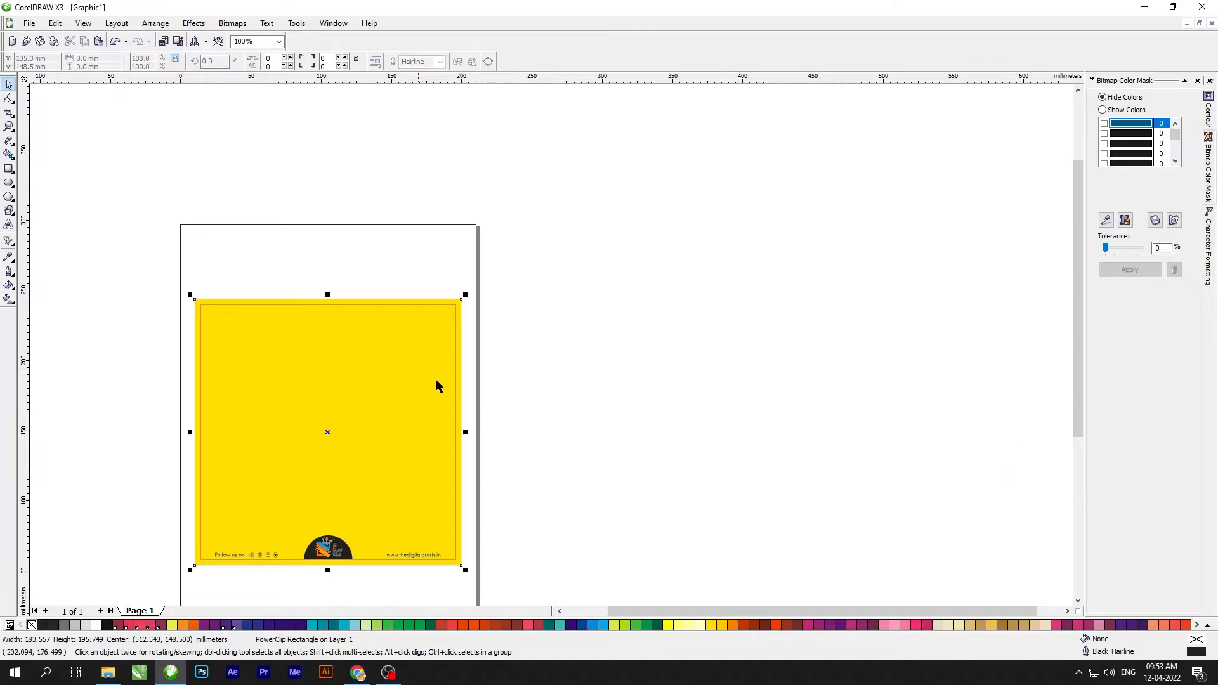
pyautogui.keyDown('ctrl'); pyautogui.click(422, 374); pyautogui.keyUp('ctrl')
pyautogui.click(846, 425)
pyautogui.press('p')
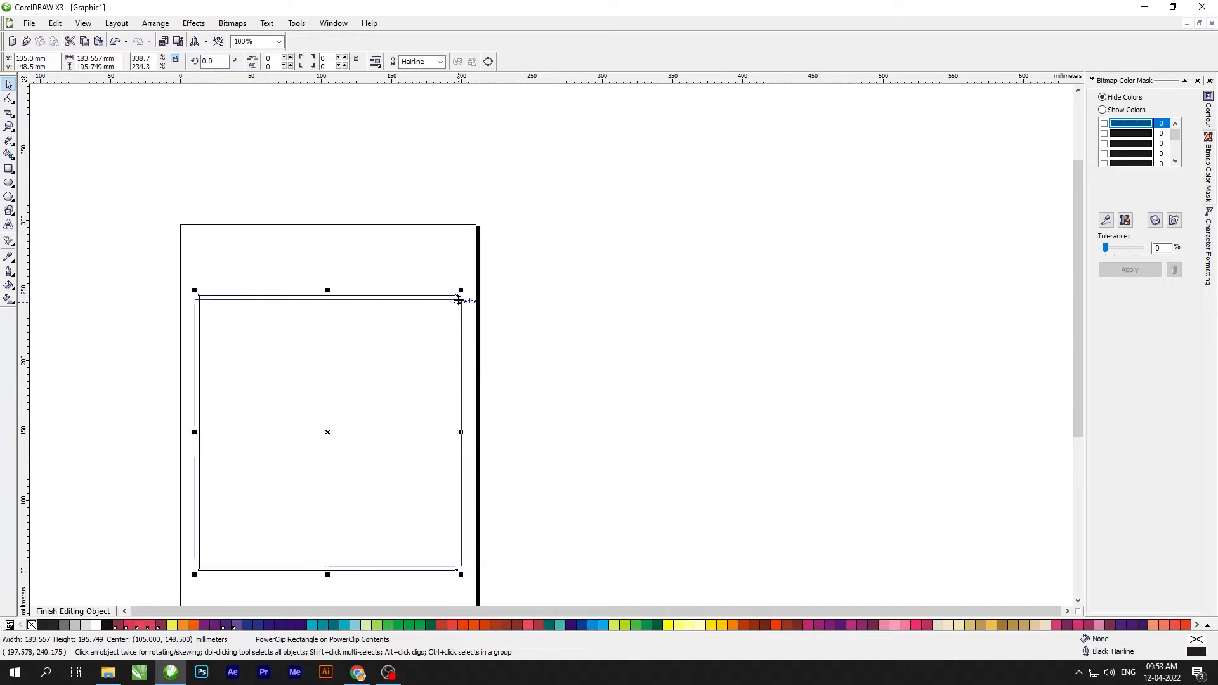
# Scale the poster down proportionally to about 178 × 190 mm and finish editing the template frame's contents.
pyautogui.moveTo(461, 290); pyautogui.dragTo(456, 295)
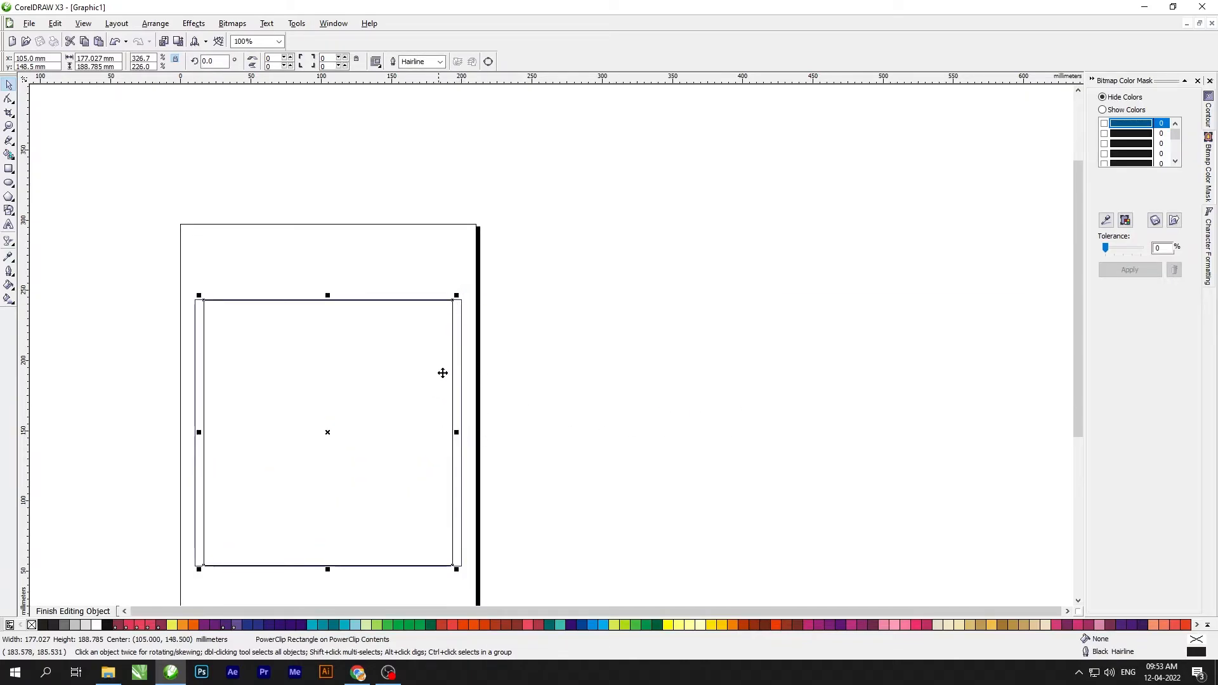
pyautogui.scroll(1, 456, 333)
pyautogui.moveTo(553, 272); pyautogui.dragTo(566, 275)
pyautogui.scroll(-2, 560, 374)
pyautogui.keyDown('ctrl'); pyautogui.click(553, 349); pyautogui.keyUp('ctrl')
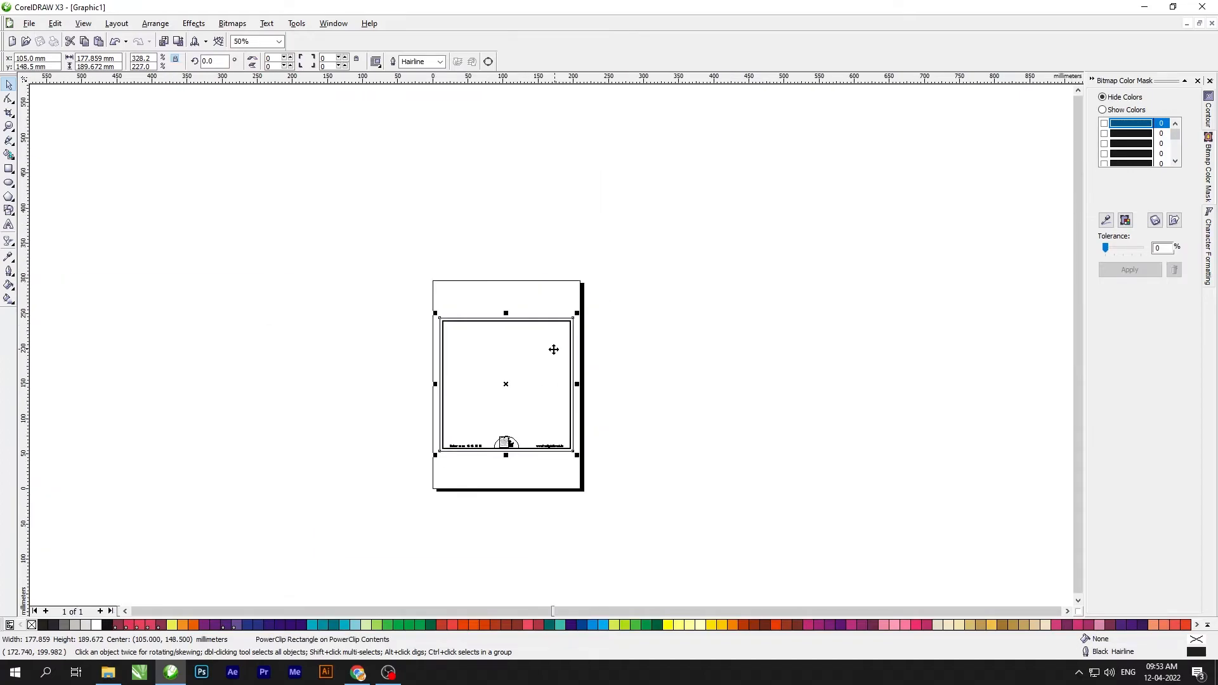
# Undo the poster's placement and scaling in the template frame and leave the reopened poster contents.
pyautogui.keyDown('ctrl'); pyautogui.click(534, 376); pyautogui.keyUp('ctrl')
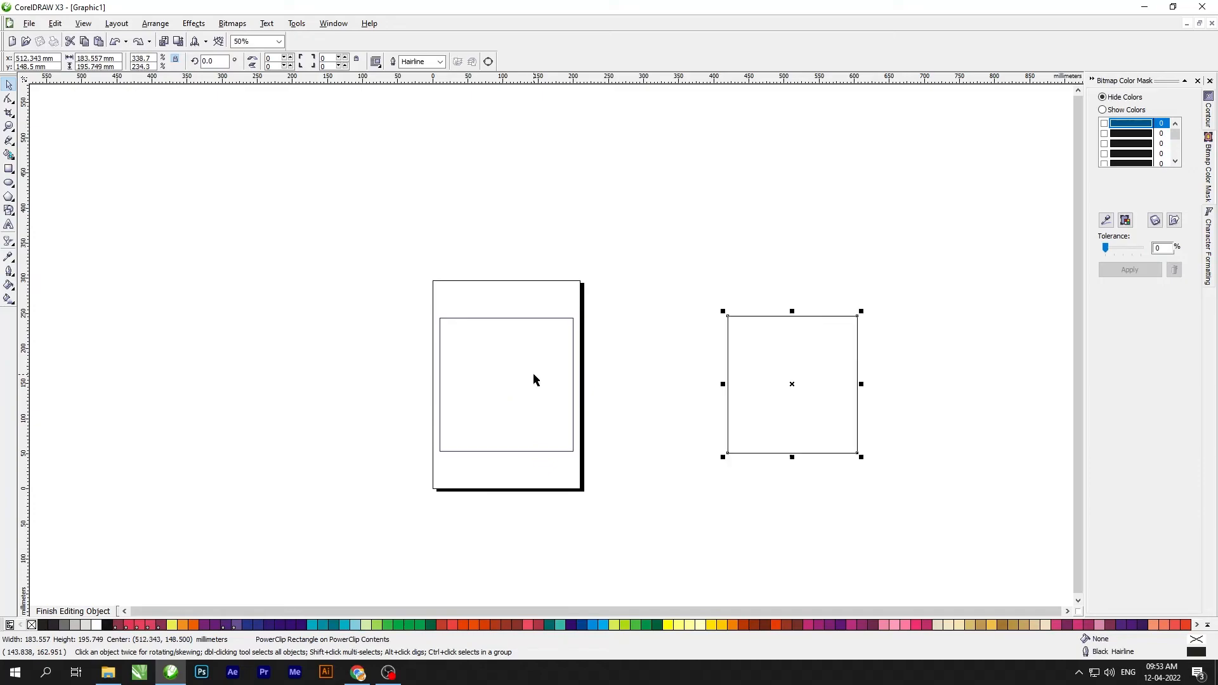
pyautogui.hotkey('ctrl', 'z')
pyautogui.hotkey('ctrl', 'z')
pyautogui.hotkey('ctrl', 'z')
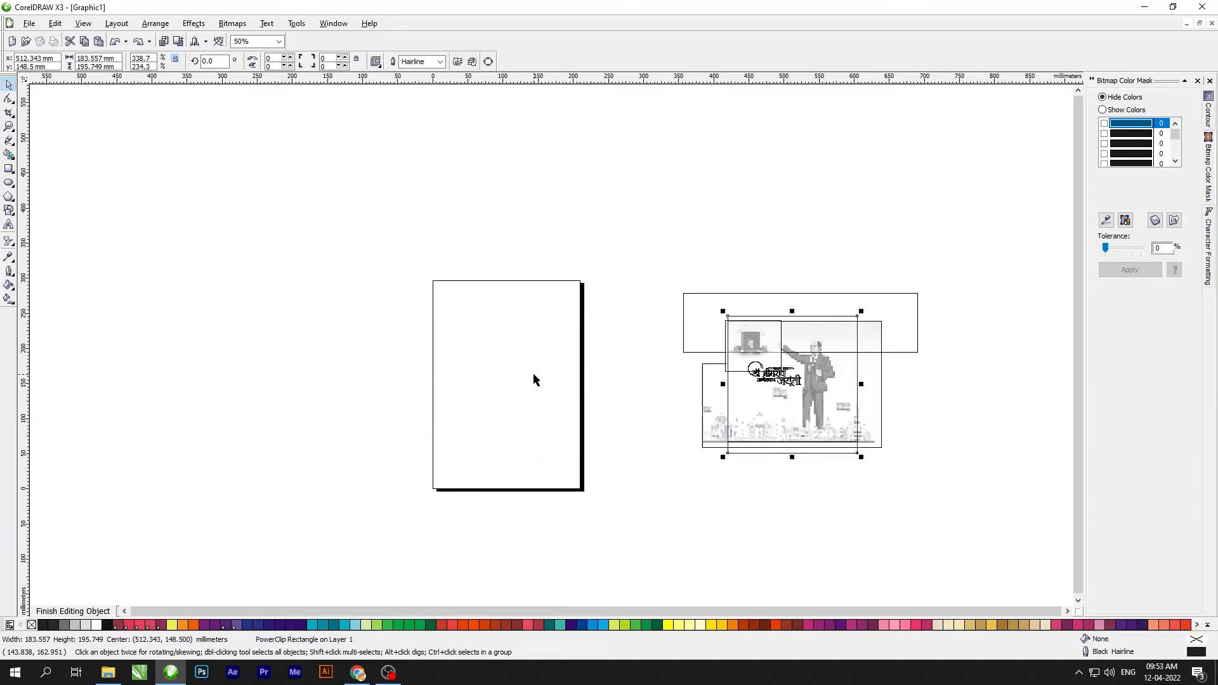
pyautogui.keyDown('ctrl'); pyautogui.click(533, 378); pyautogui.keyUp('ctrl')
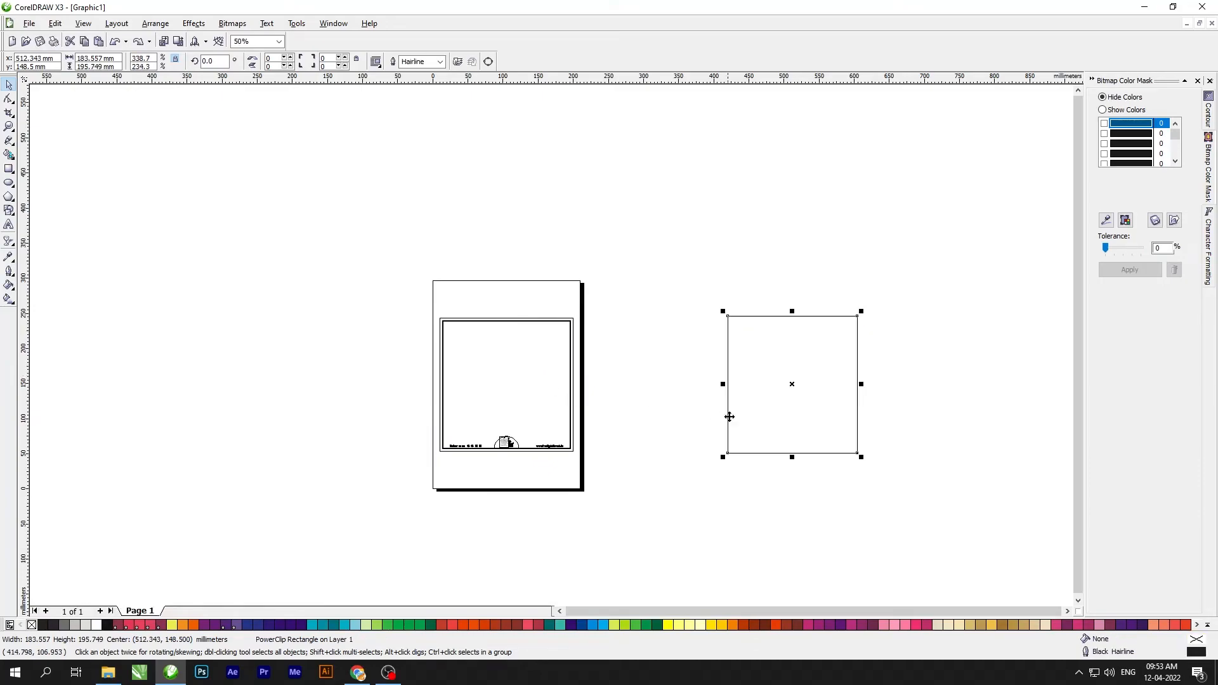
# Put a spare copy of the poster beside the page, place the original inside the template frame's PowerClip and open the frame's contents.
pyautogui.moveTo(803, 378); pyautogui.dragTo(187, 373)
pyautogui.click(815, 347)
pyautogui.hotkey('alt', 'c')
pyautogui.press('w')
pyautogui.press('p')
pyautogui.click(503, 361)
pyautogui.keyDown('ctrl'); pyautogui.click(507, 363); pyautogui.keyUp('ctrl')
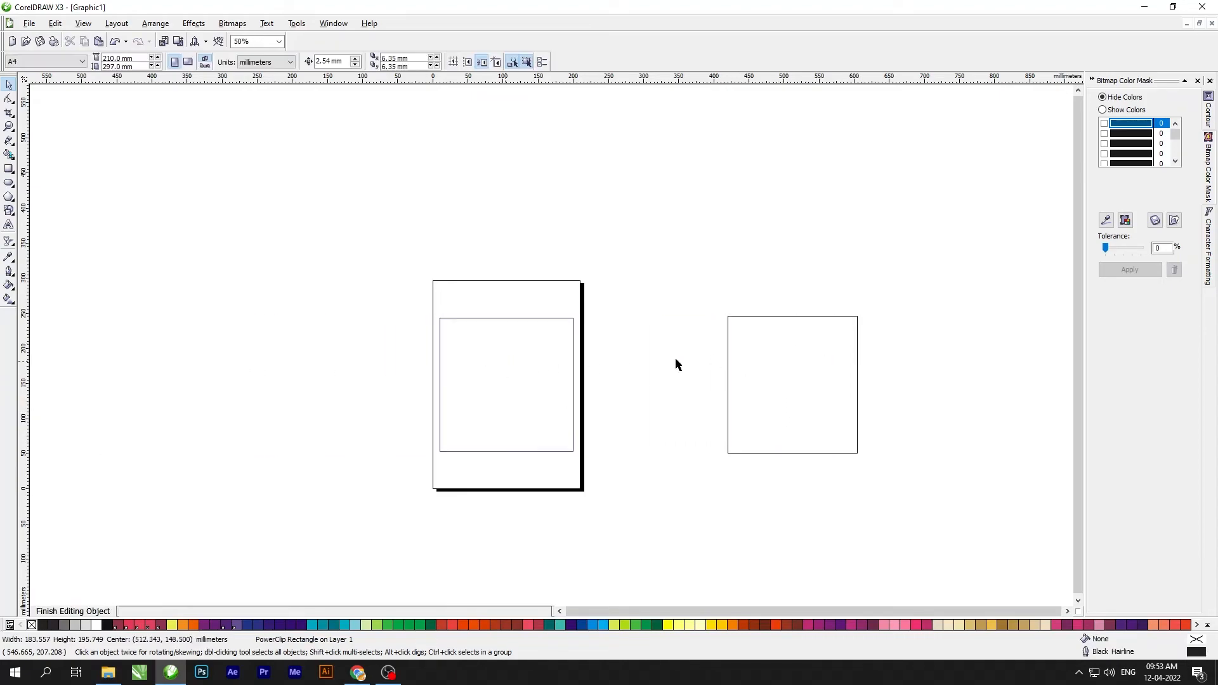
# Centre the poster on the page and scale it down proportionally to about 178 × 190 mm.
pyautogui.click(787, 358)
pyautogui.press('p')
pyautogui.scroll(1, 583, 328)
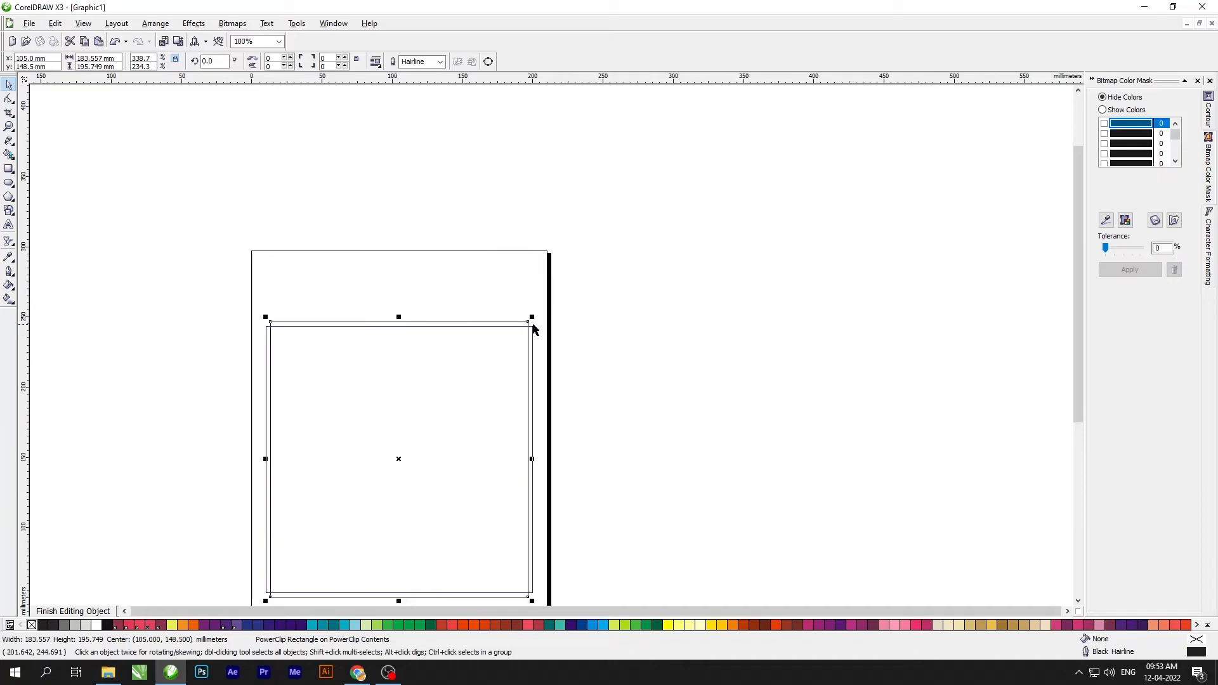
pyautogui.moveTo(531, 317); pyautogui.dragTo(525, 323)
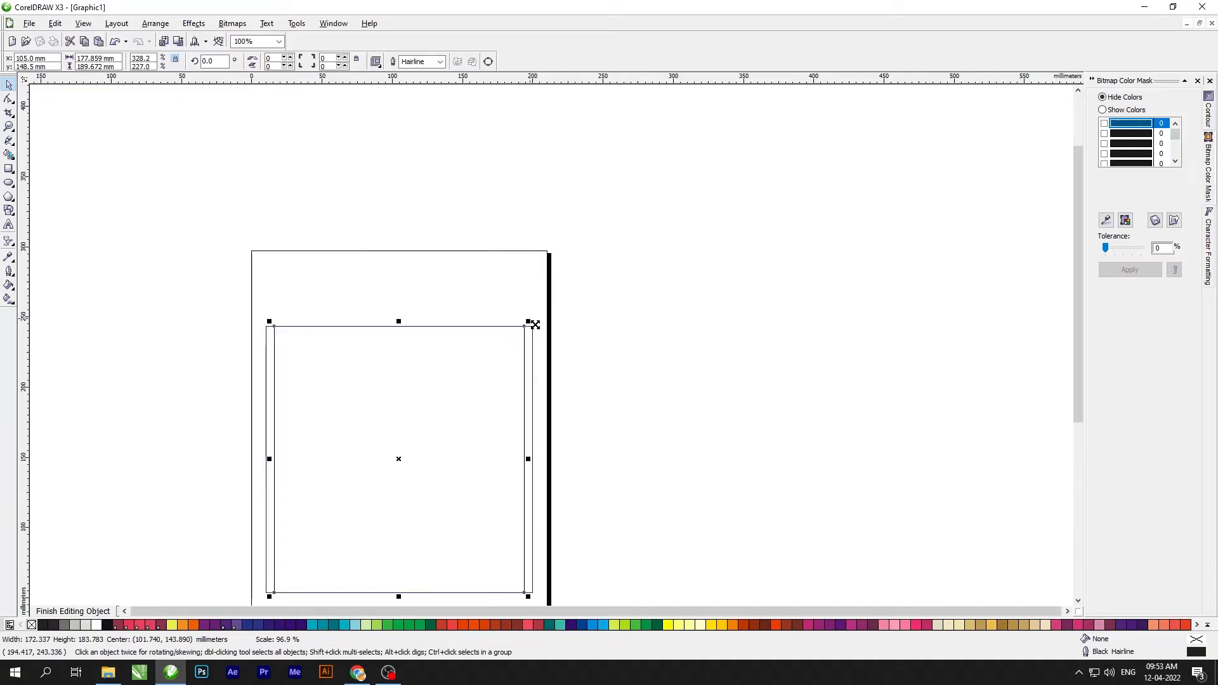
# Extract the poster's artwork from its own PowerClip inside the template frame and show it in full colour.
pyautogui.scroll(-1, 536, 336)
pyautogui.hotkey('ctrl', 'v')
pyautogui.scroll(1, 451, 326)
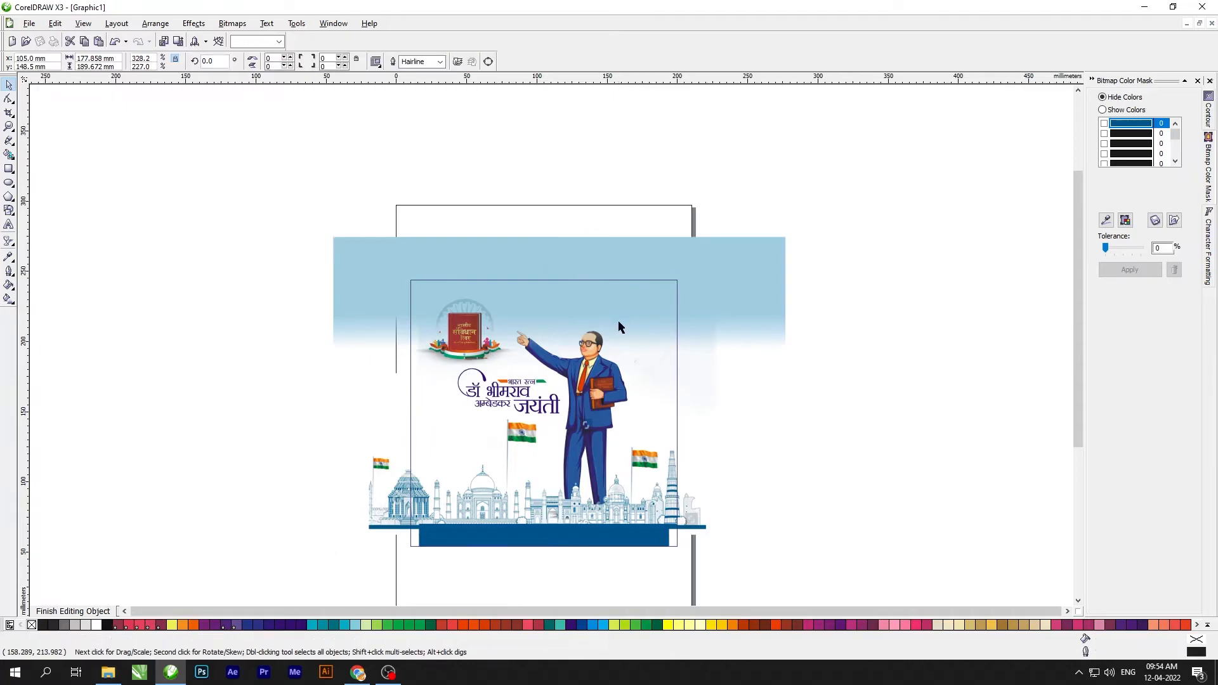
pyautogui.press('Escape')
pyautogui.moveTo(452, 363); pyautogui.dragTo(446, 365)
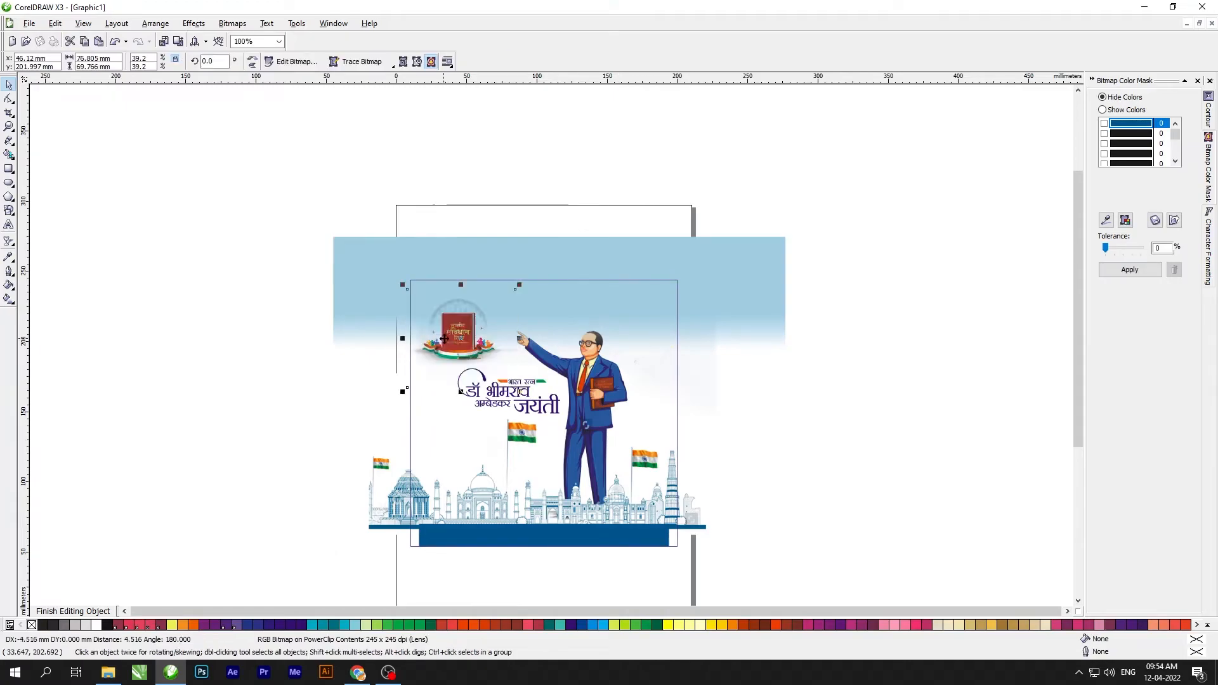
pyautogui.hotkey('ctrl', 'z')
pyautogui.click(457, 330)
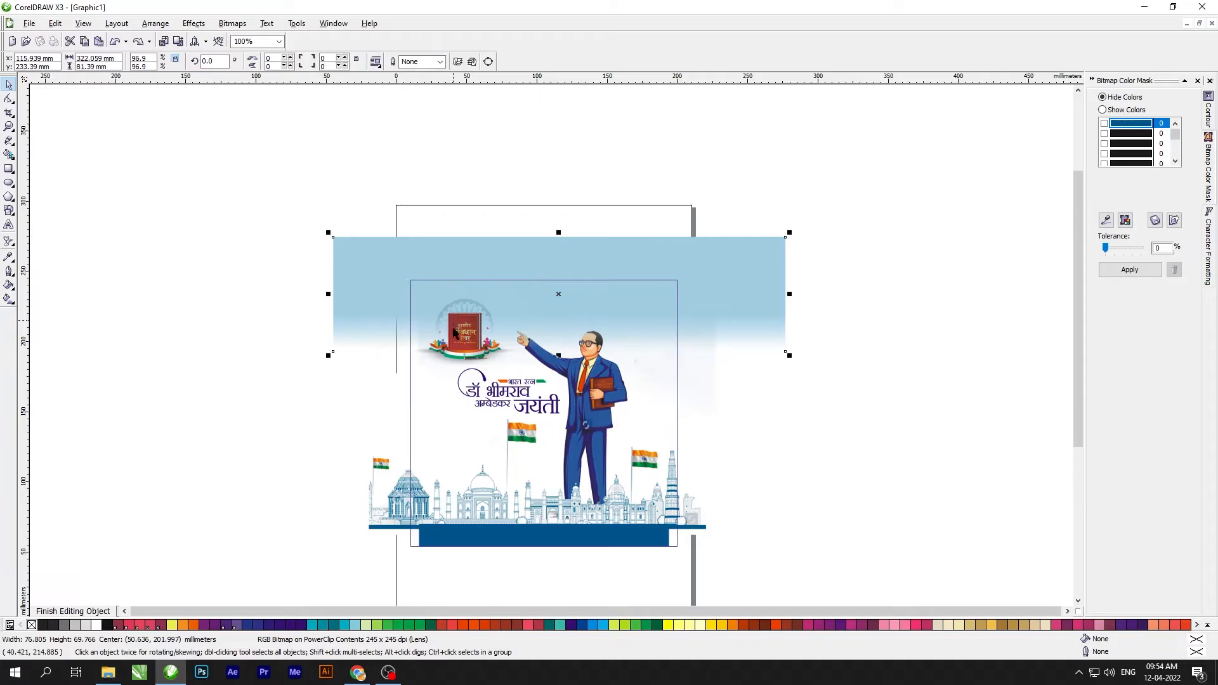
pyautogui.moveTo(419, 253); pyautogui.dragTo(413, 192)
pyautogui.hotkey('ctrl', 'z')
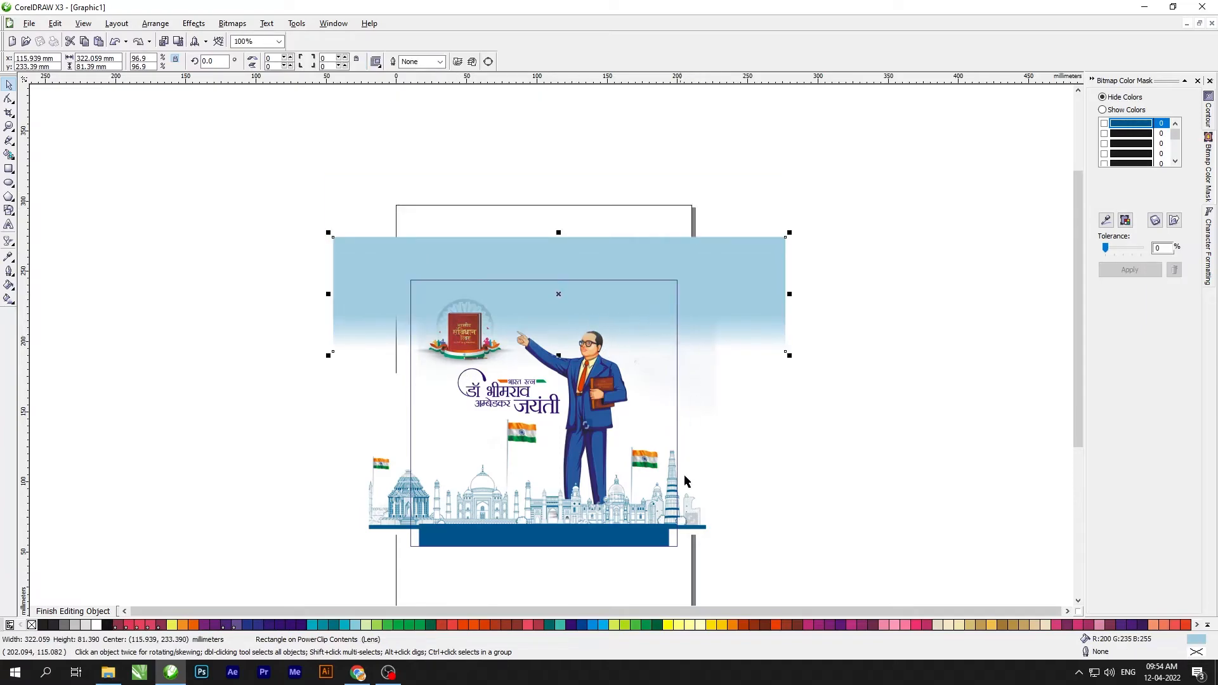
pyautogui.moveTo(693, 503); pyautogui.dragTo(747, 469)
pyautogui.hotkey('ctrl', 'z')
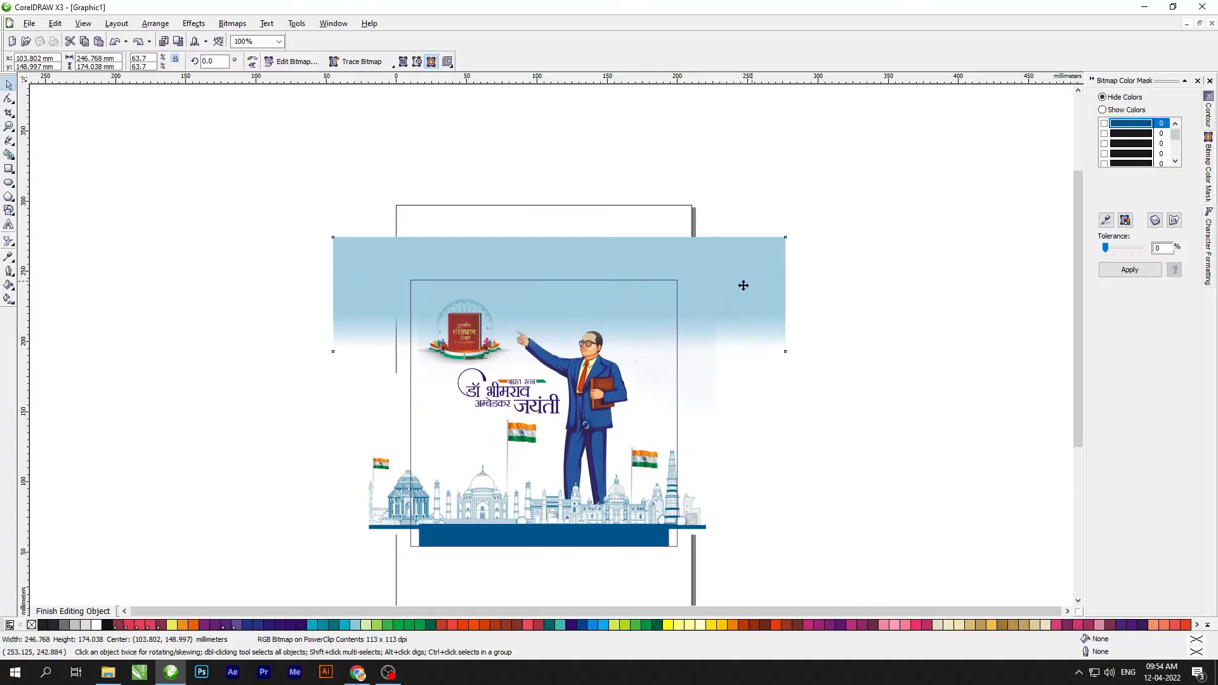
# Move the pale blue sky band up slightly so its centre sits at Y 236.1 mm.
pyautogui.click(743, 282)
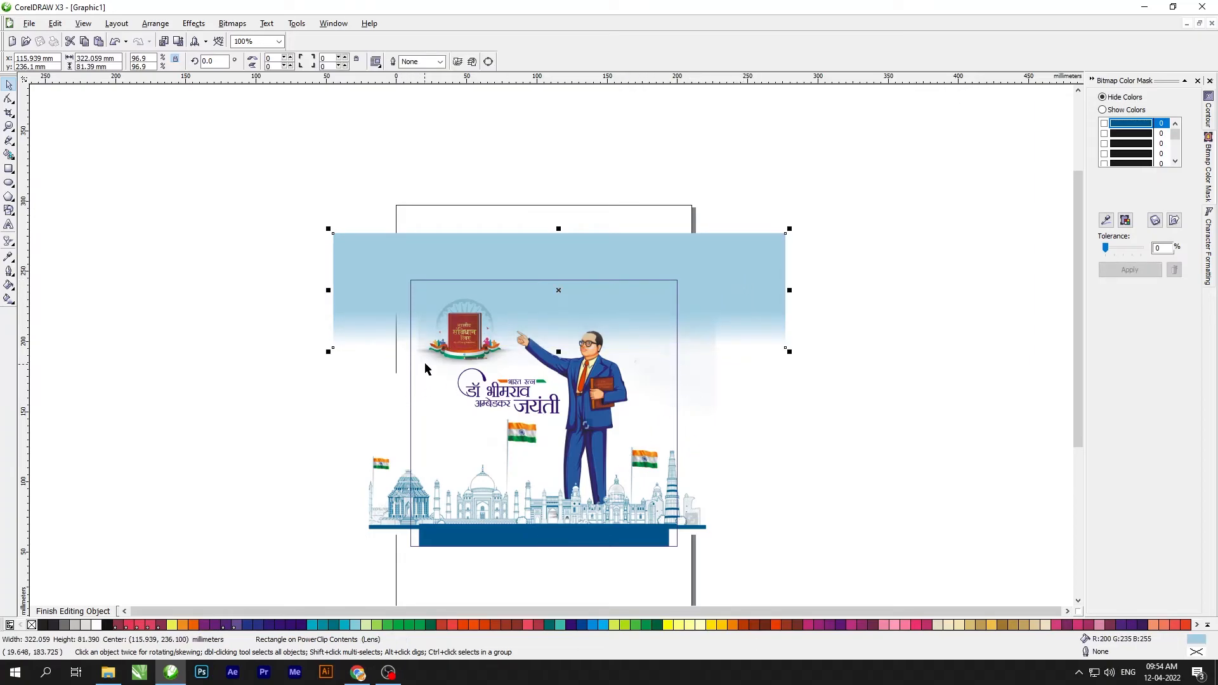
pyautogui.click(424, 343)
pyautogui.click(387, 312)
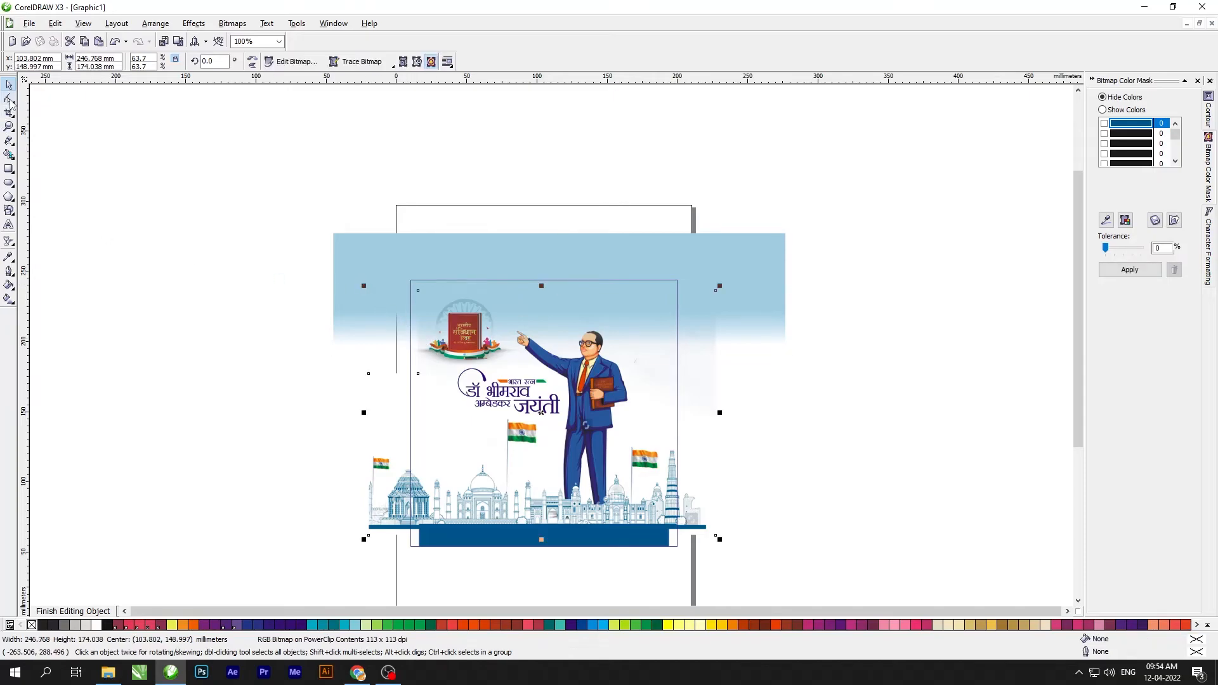
pyautogui.click(9, 99)
pyautogui.moveTo(451, 261); pyautogui.dragTo(410, 376)
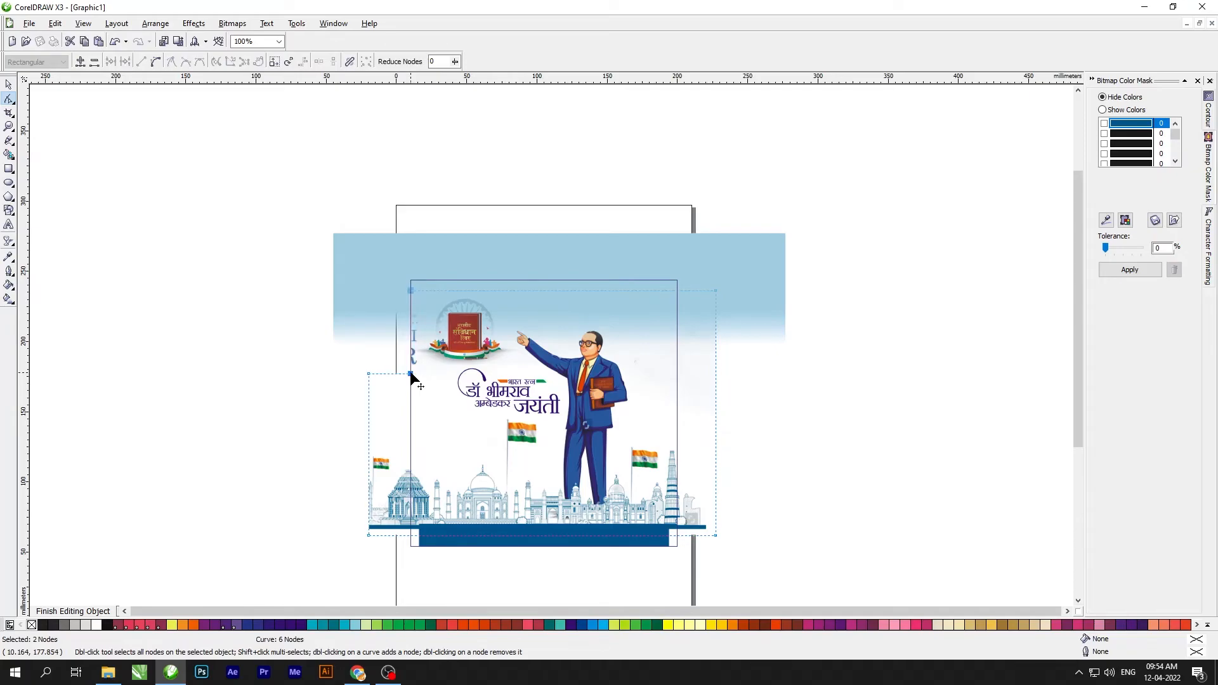
pyautogui.press('space')
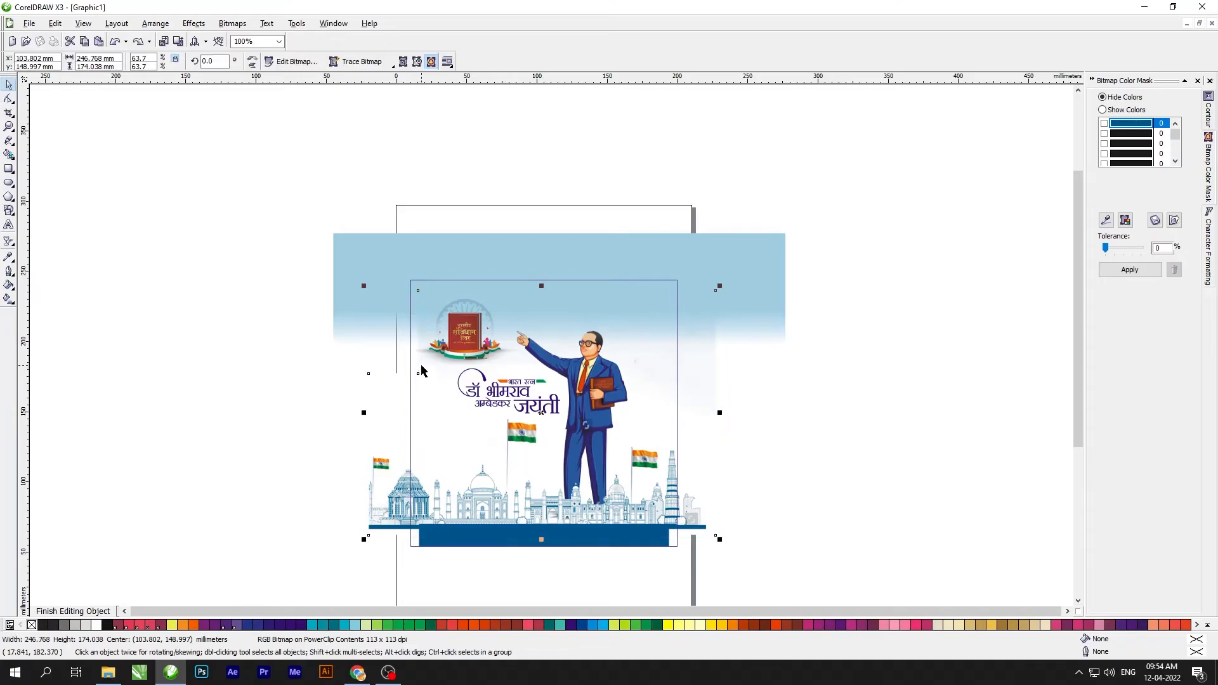
# Enlarge the figure-and-skyline bitmap proportionally to about 253 × 179 mm so it reaches the frame's edge, and finish editing the contents.
pyautogui.moveTo(364, 285); pyautogui.dragTo(355, 279)
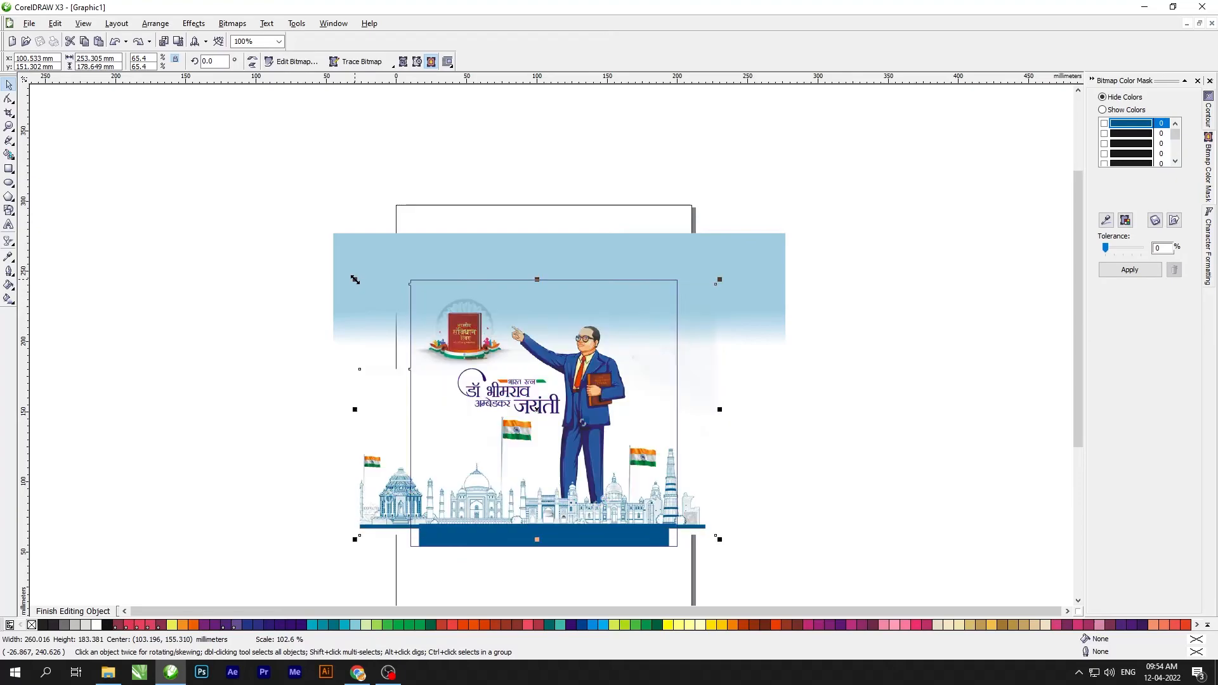
pyautogui.keyDown('ctrl'); pyautogui.click(786, 475); pyautogui.keyUp('ctrl')
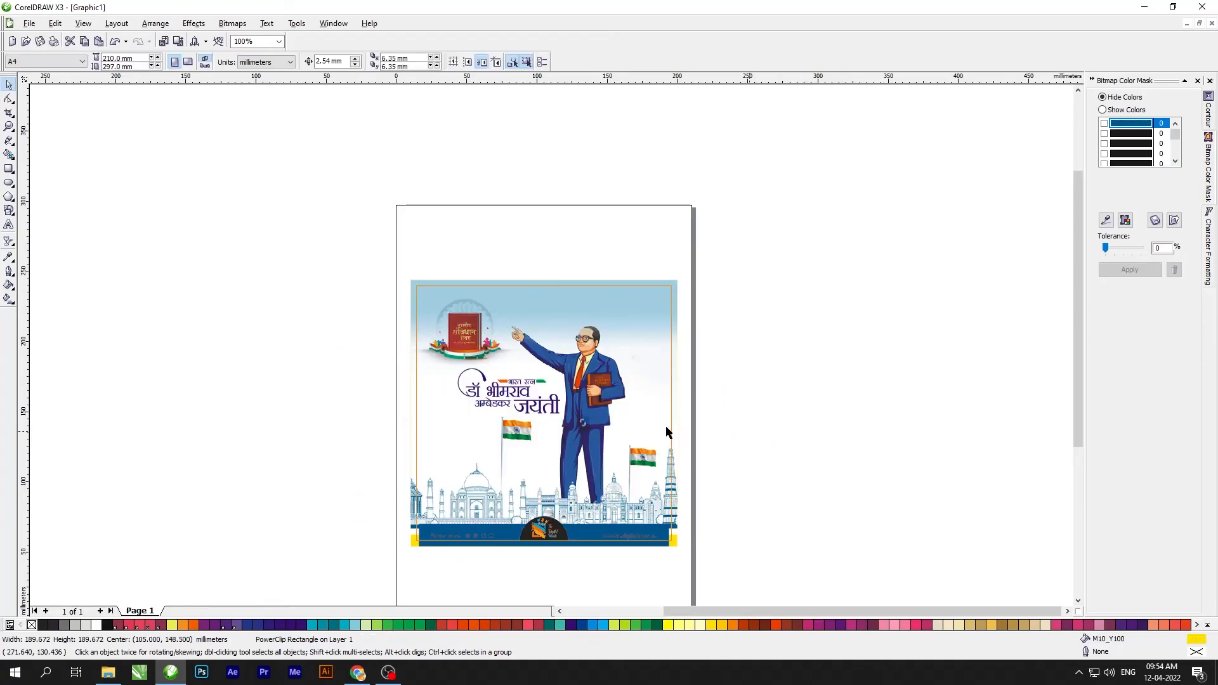
pyautogui.click(781, 436)
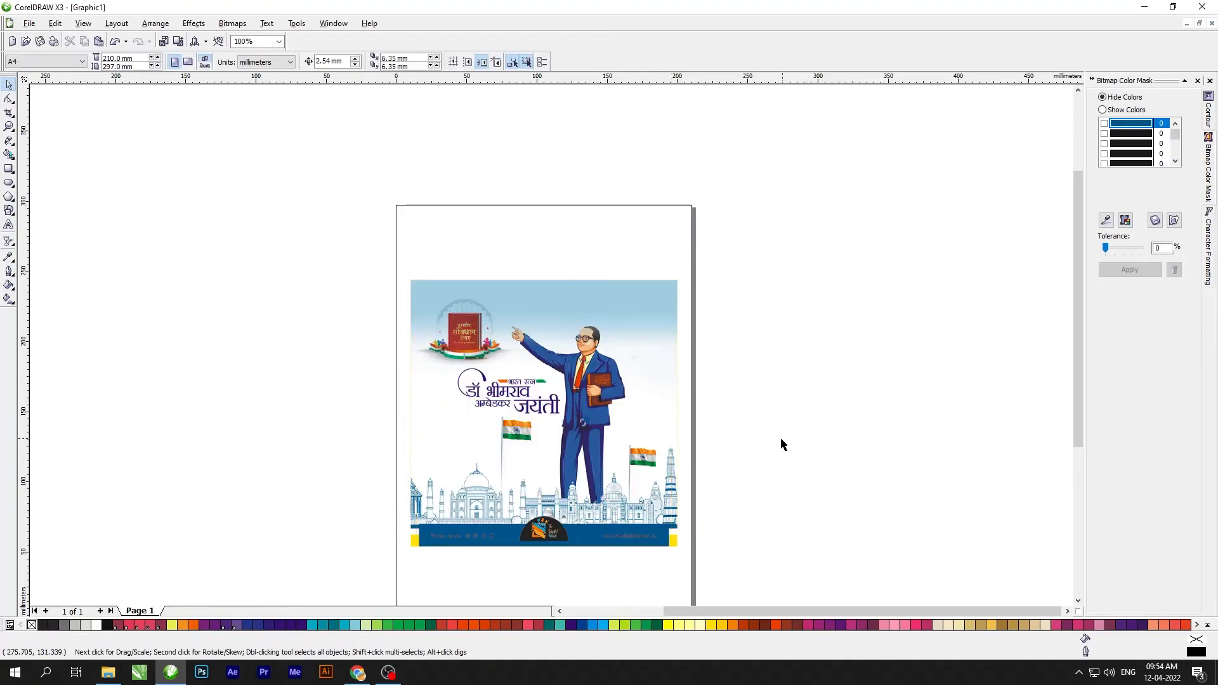
# Reopen the frame's contents, widen the dark blue footer bar symmetrically to about 196 mm and finish editing.
pyautogui.keyDown('ctrl'); pyautogui.click(636, 544); pyautogui.keyUp('ctrl')
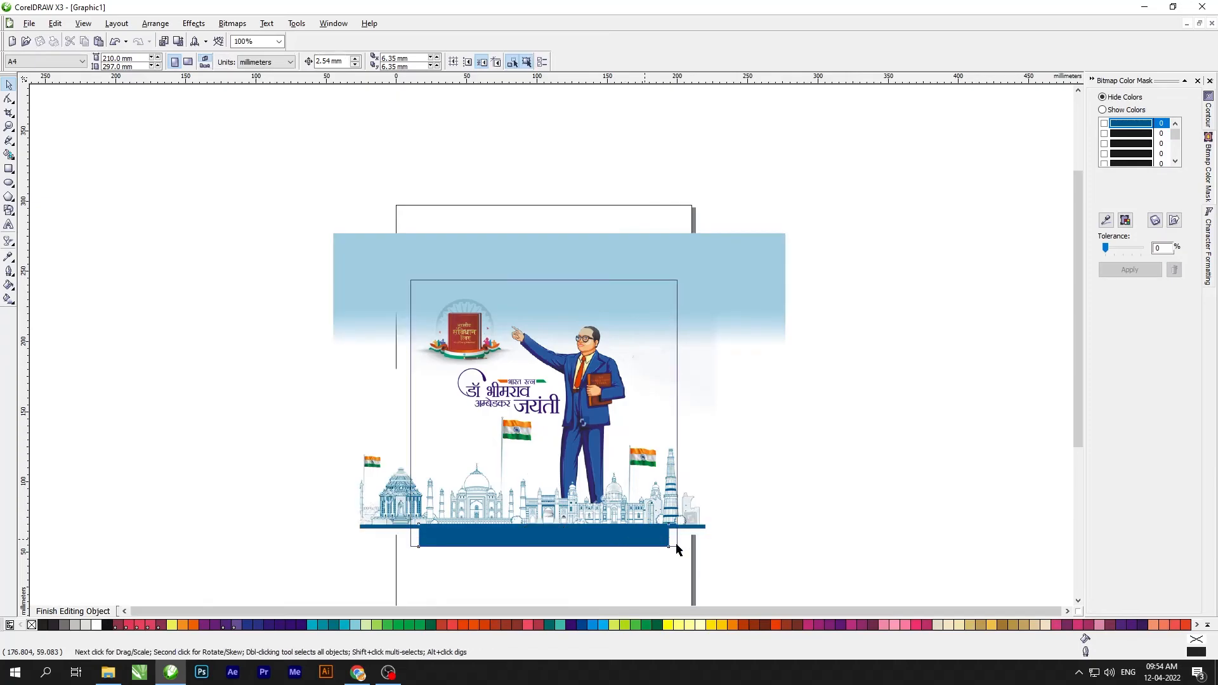
pyautogui.click(677, 547)
pyautogui.moveTo(675, 536); pyautogui.dragTo(685, 538)
pyautogui.keyDown('ctrl'); pyautogui.click(687, 540); pyautogui.keyUp('ctrl')
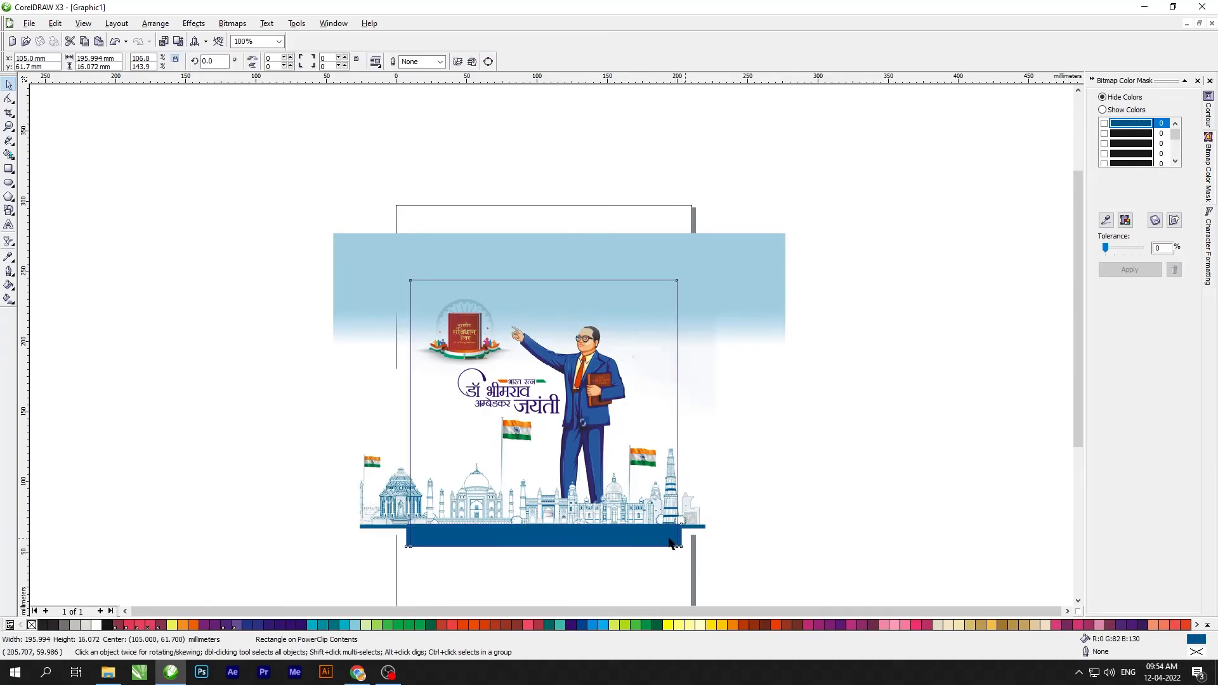
# Group the footer's logo badge, social media line and website text, and align the group to the template frame's bottom edge.
pyautogui.scroll(2, 562, 528)
pyautogui.scroll(-1, 590, 338)
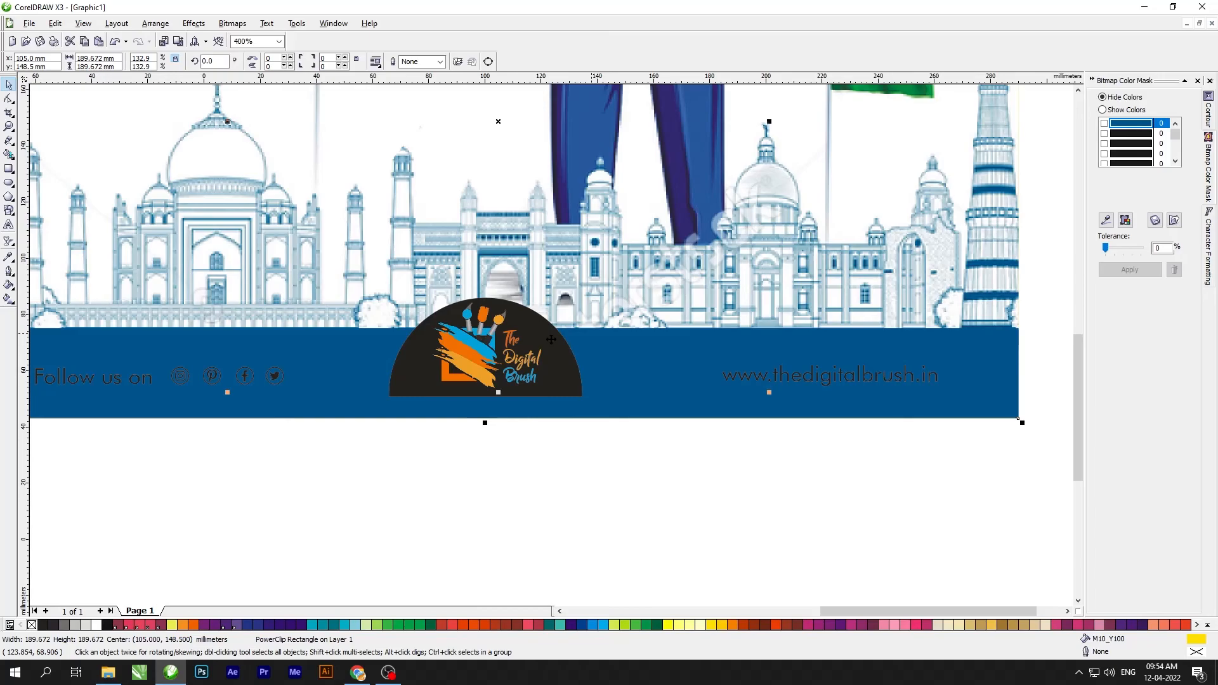
pyautogui.hotkey('shift', 'F9')
pyautogui.moveTo(795, 433); pyautogui.dragTo(237, 277)
pyautogui.hotkey('ctrl', 'g')
pyautogui.keyDown('shift'); pyautogui.click(487, 257); pyautogui.keyUp('shift')
pyautogui.press('b')
pyautogui.click(479, 435)
pyautogui.hotkey('shift', 'F9')
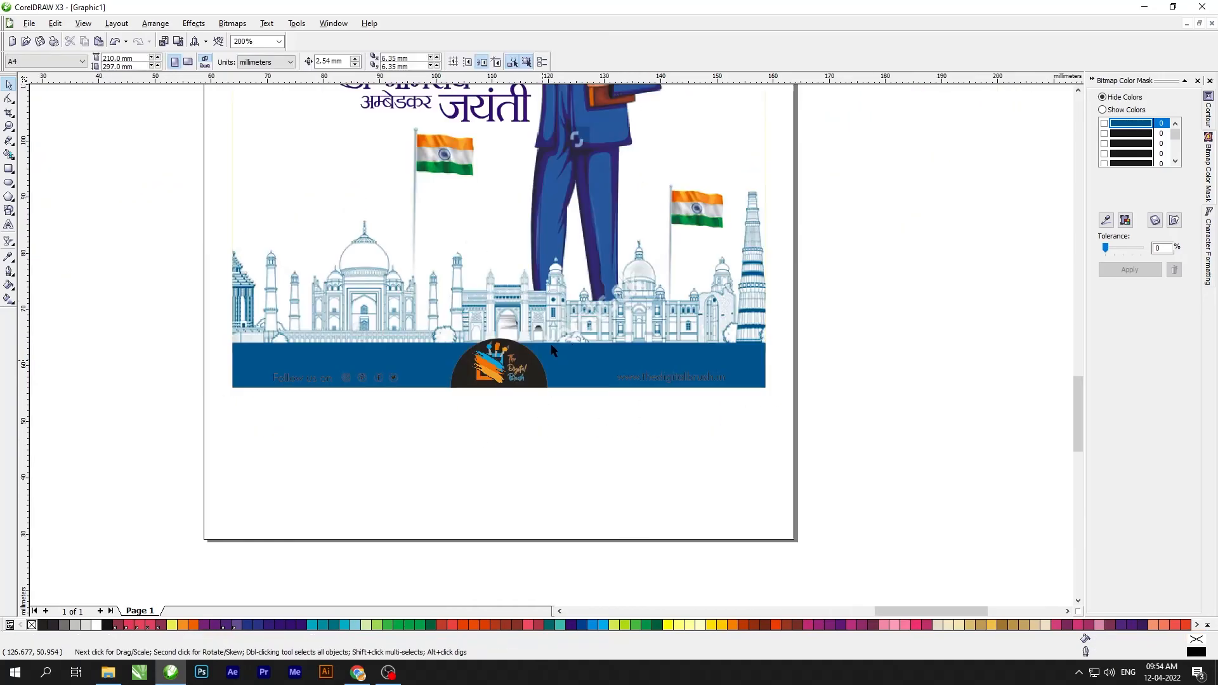
# Fill the footer's "Follow us on" text, social icons and website address with white.
pyautogui.scroll(1, 672, 387)
pyautogui.keyDown('ctrl'); pyautogui.click(713, 383); pyautogui.keyUp('ctrl')
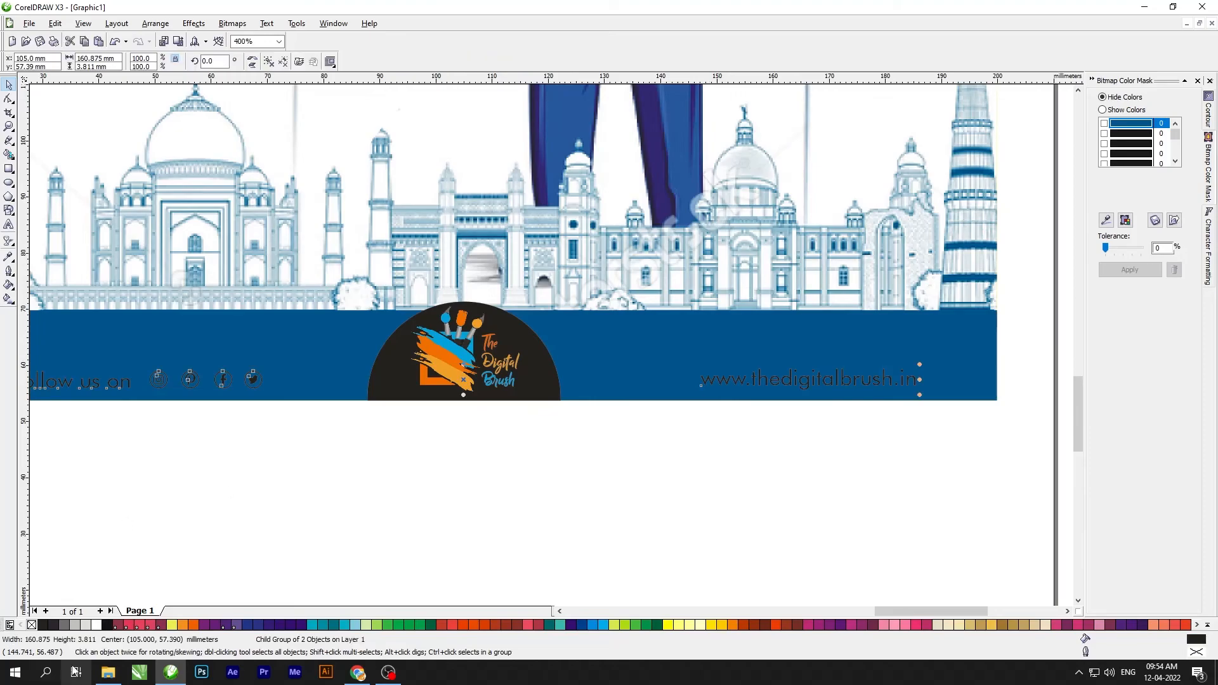
pyautogui.click(498, 461)
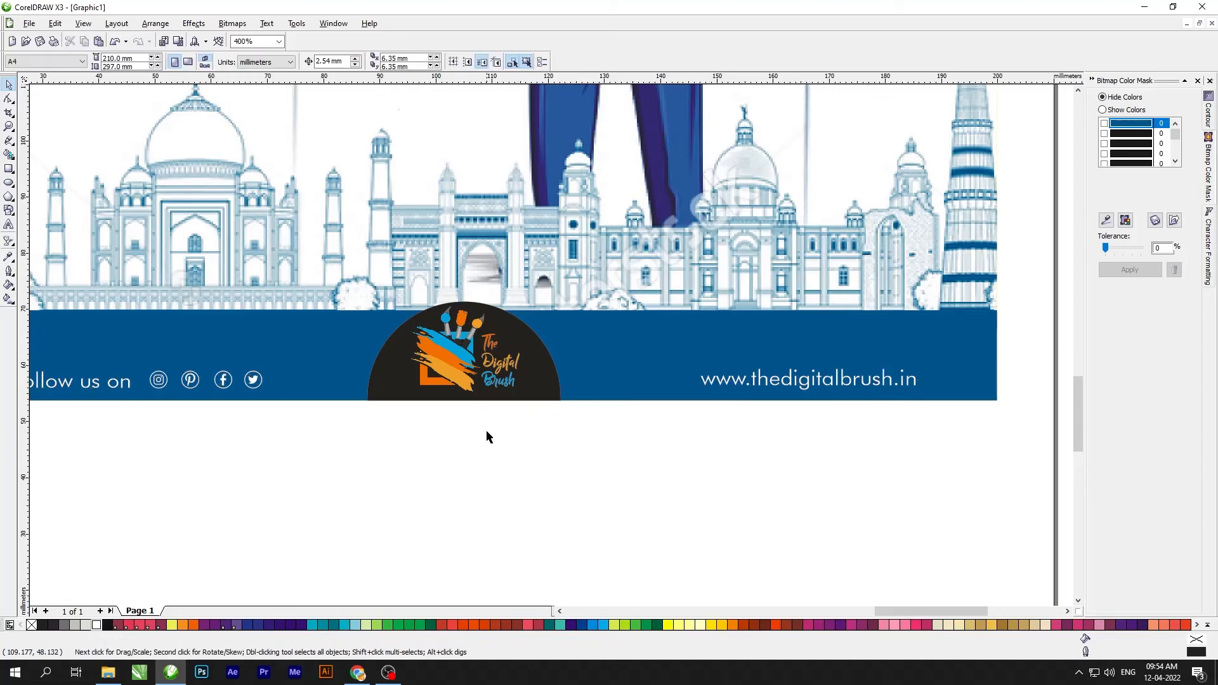
# Delete the spare poster copy beside the page.
pyautogui.press('F4')
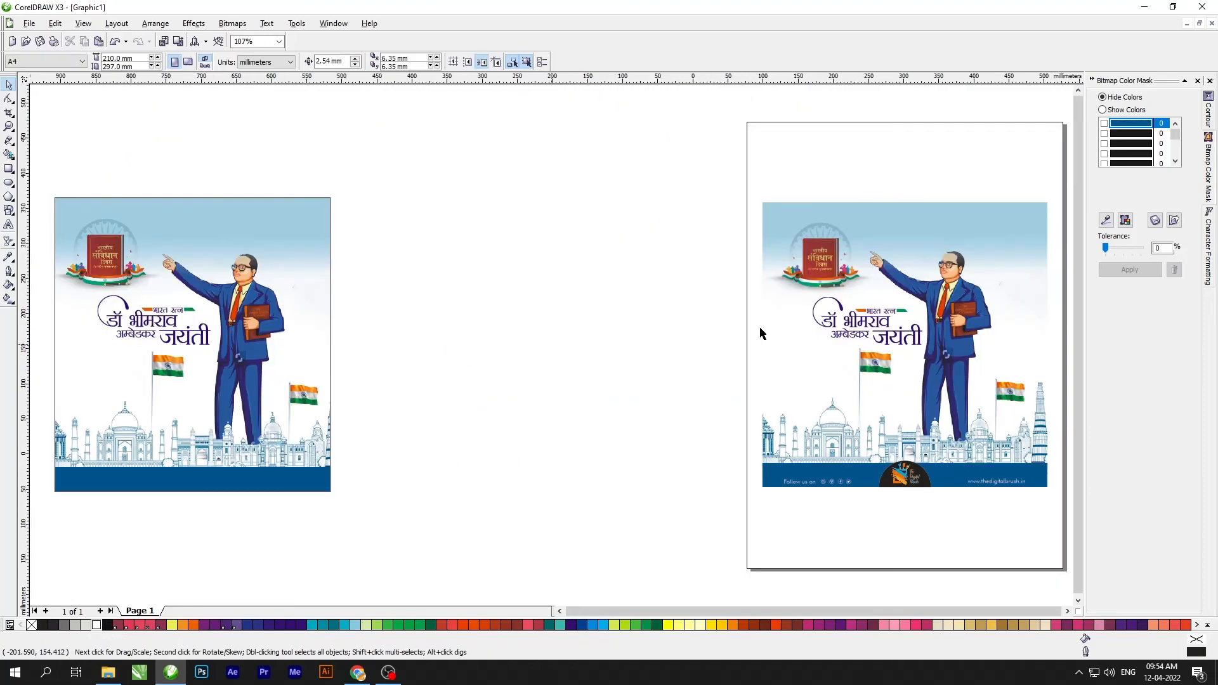
pyautogui.scroll(-1, 530, 337)
pyautogui.scroll(2, 531, 336)
pyautogui.scroll(-1, 552, 348)
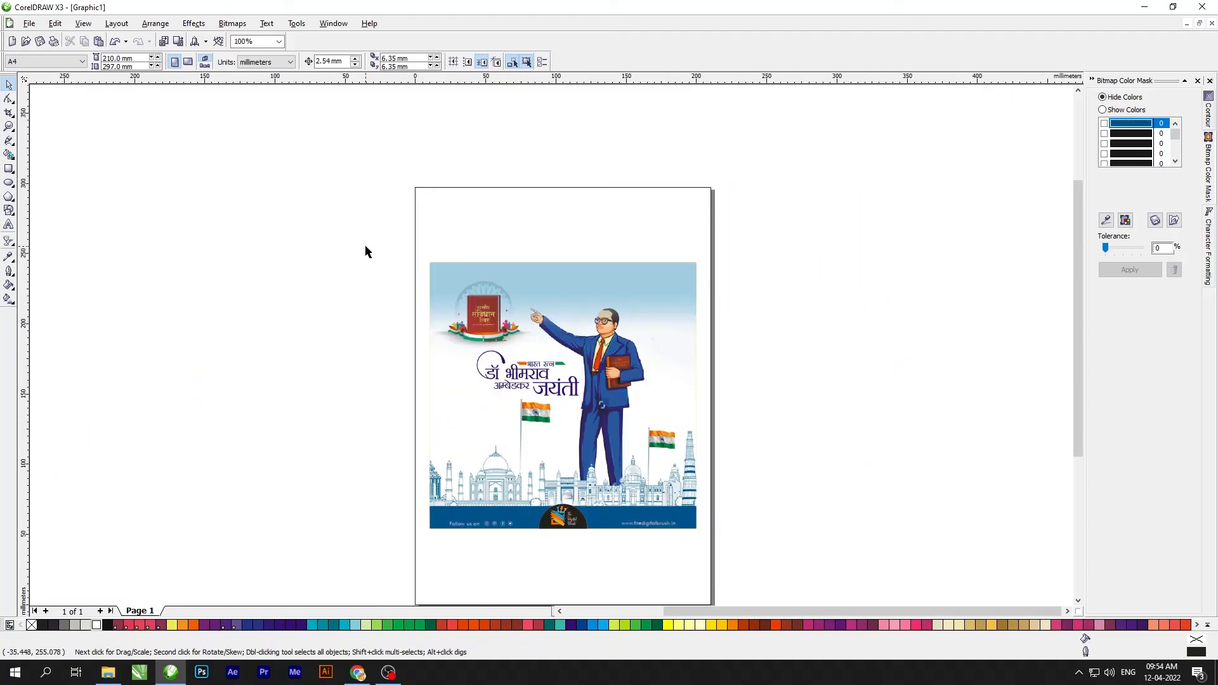
pyautogui.hotkey('ctrl', 'a')
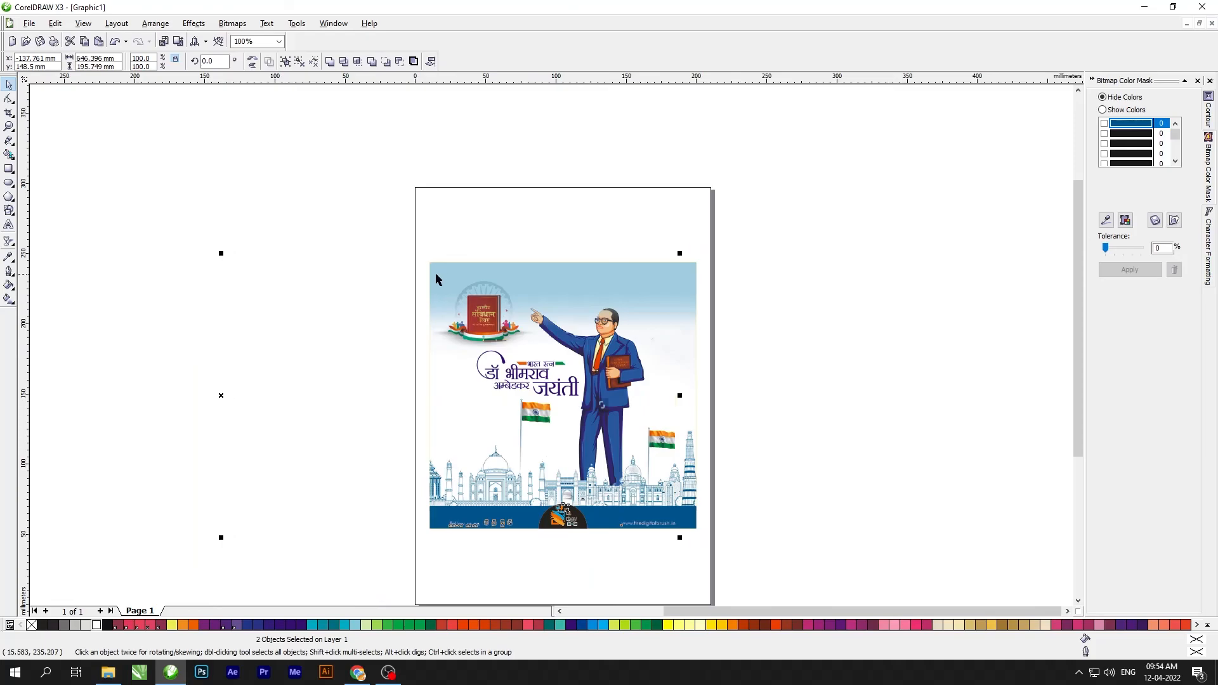
pyautogui.click(401, 237)
pyautogui.scroll(-2, 326, 320)
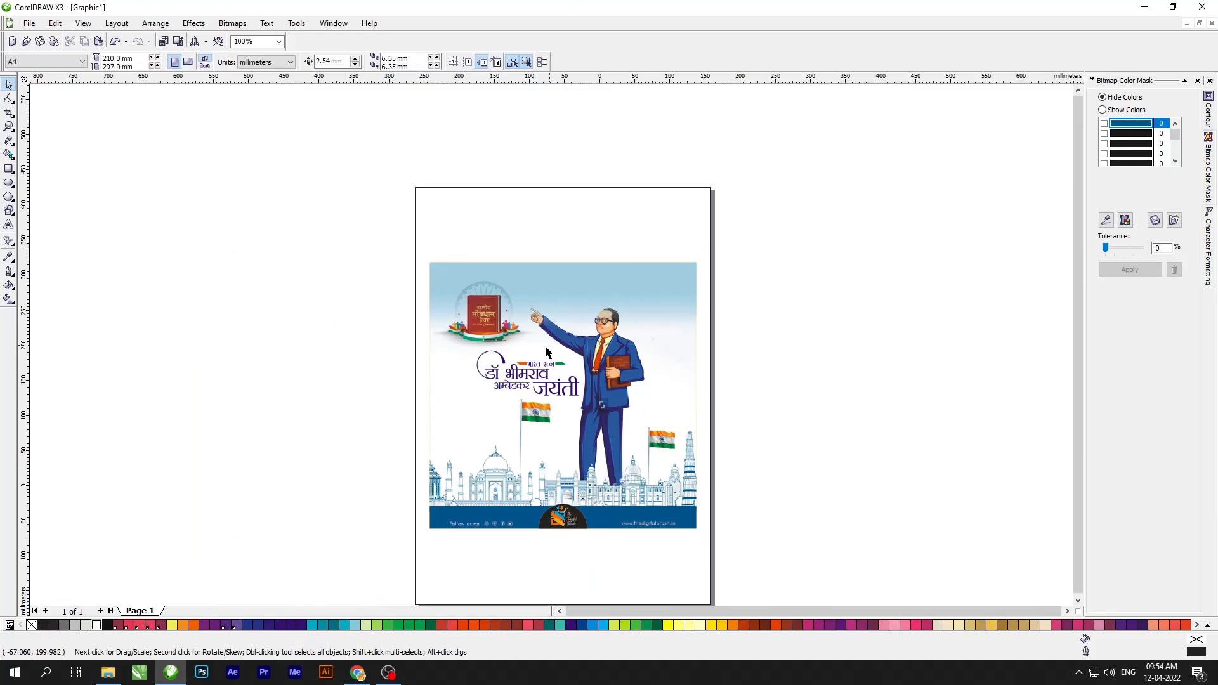
pyautogui.moveTo(532, 301); pyautogui.dragTo(143, 530)
pyautogui.press('Delete')
pyautogui.press('Delete')
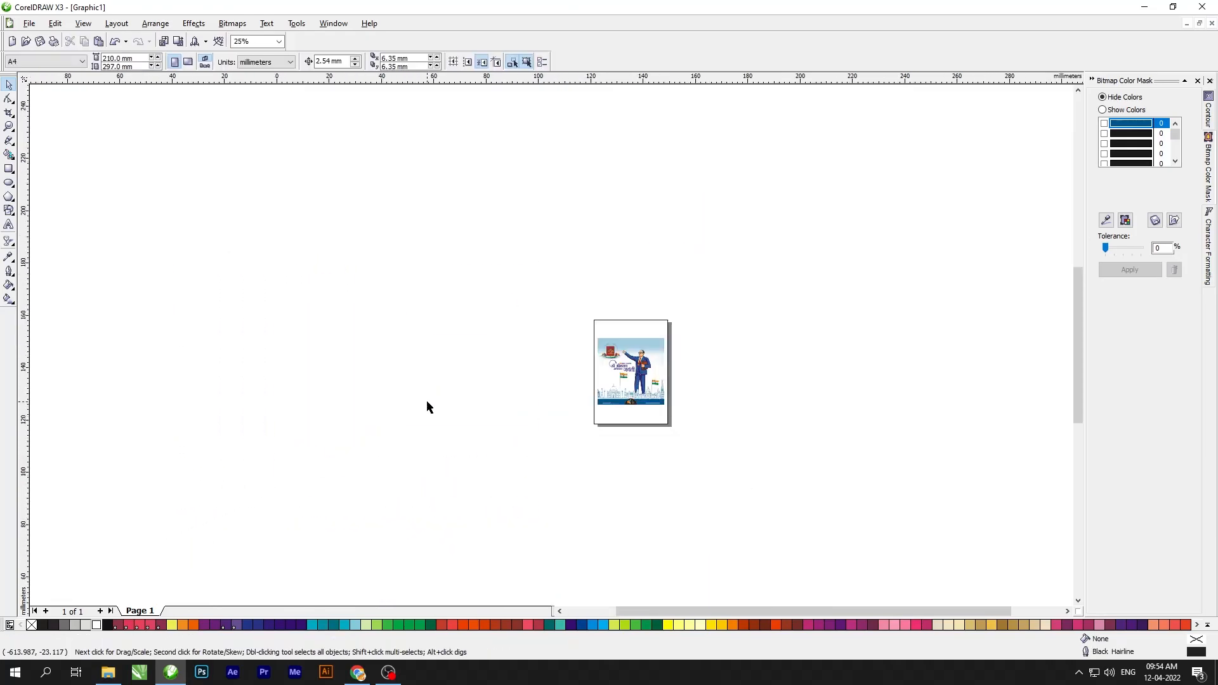
pyautogui.press('F4')
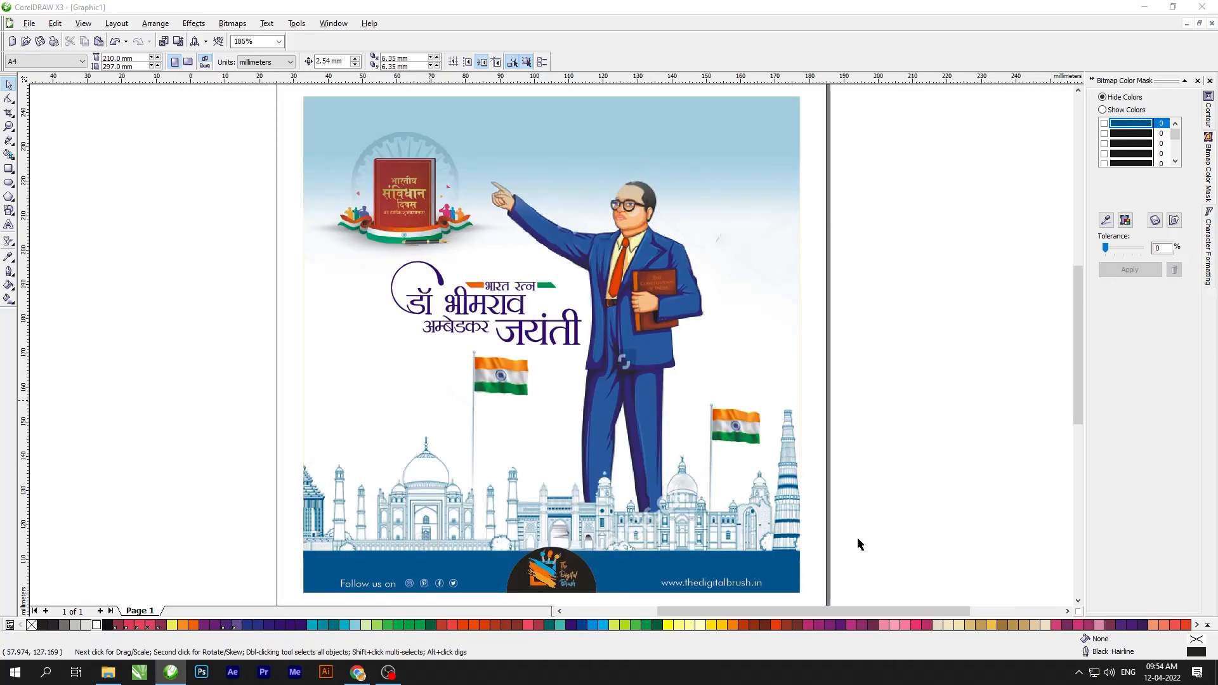